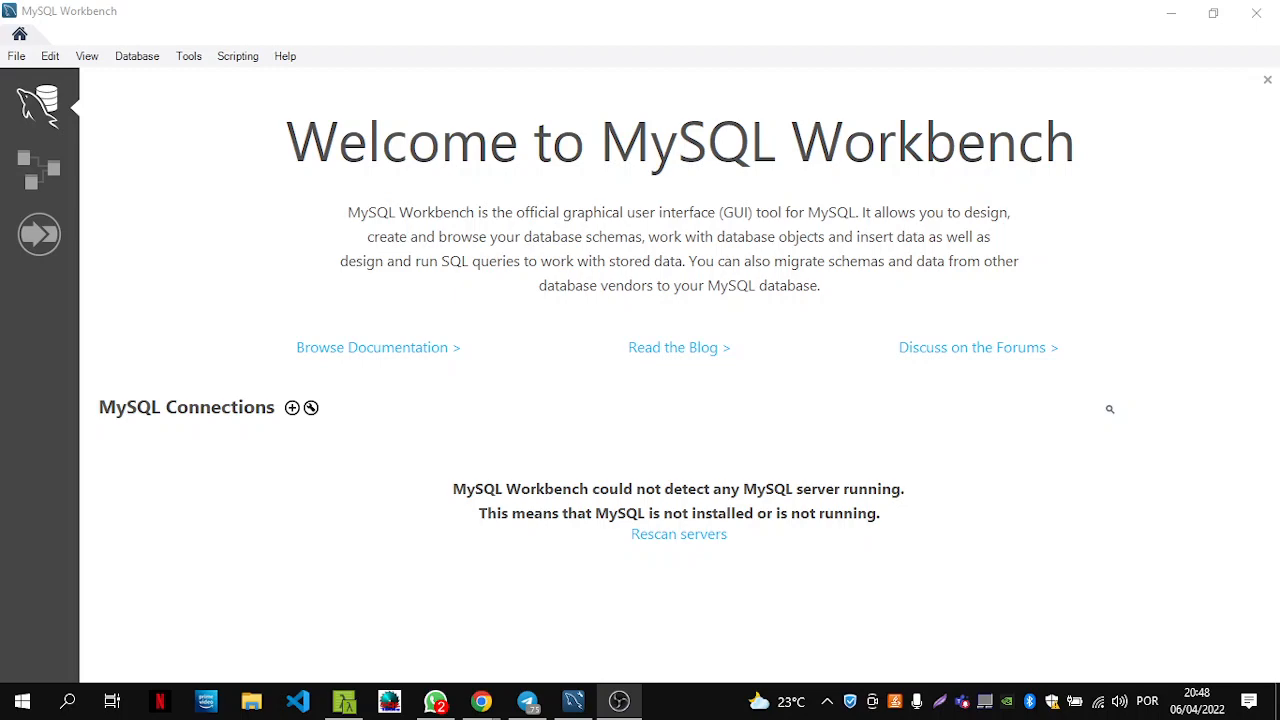
Switch from Workbench to the Chrome window showing the Heroku app's Settings page.
key("super+d")
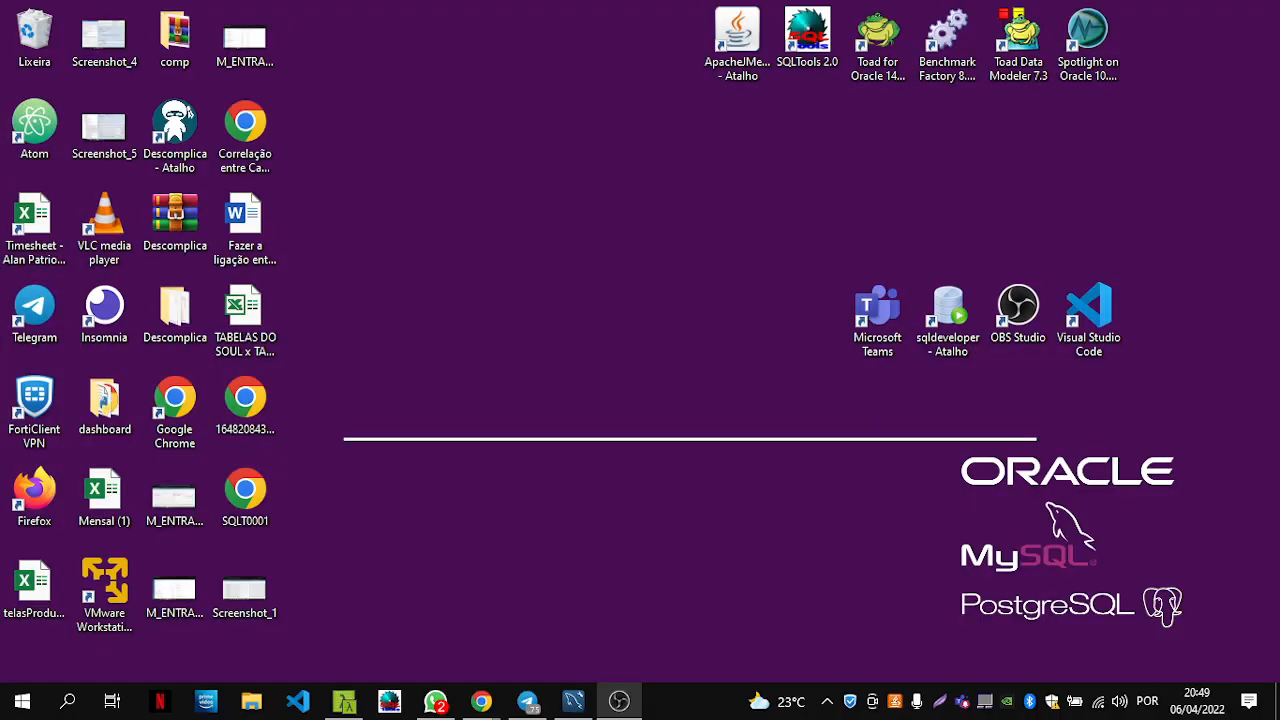
key("super+d")
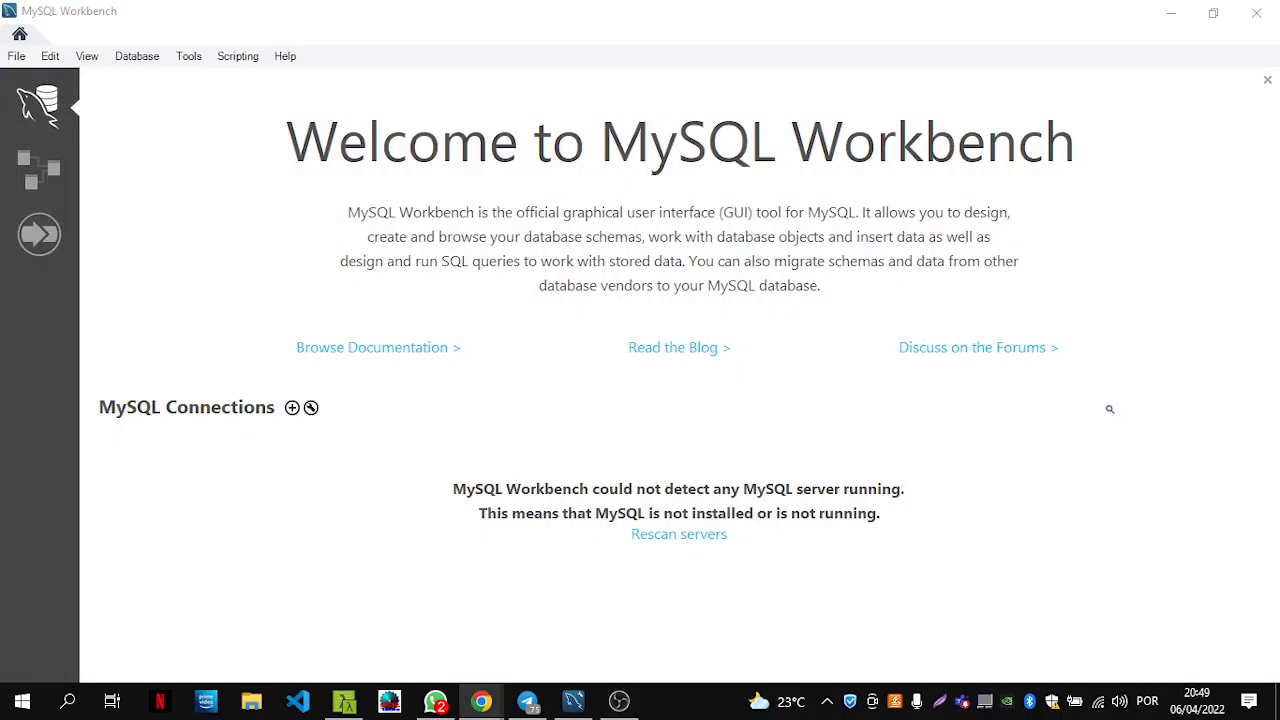
key("alt+Tab")
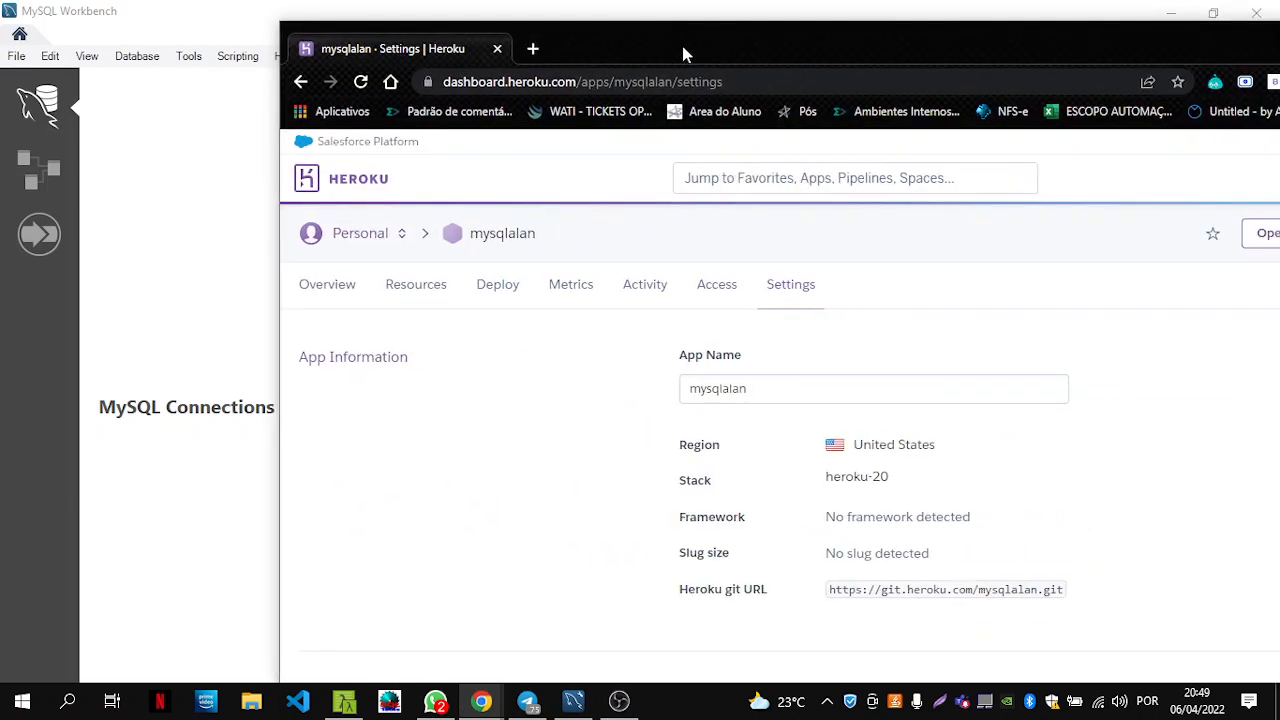
Maximize Chrome and select the full CLEARDB_DATABASE_URL value under Config Vars.
double_click(681, 42)
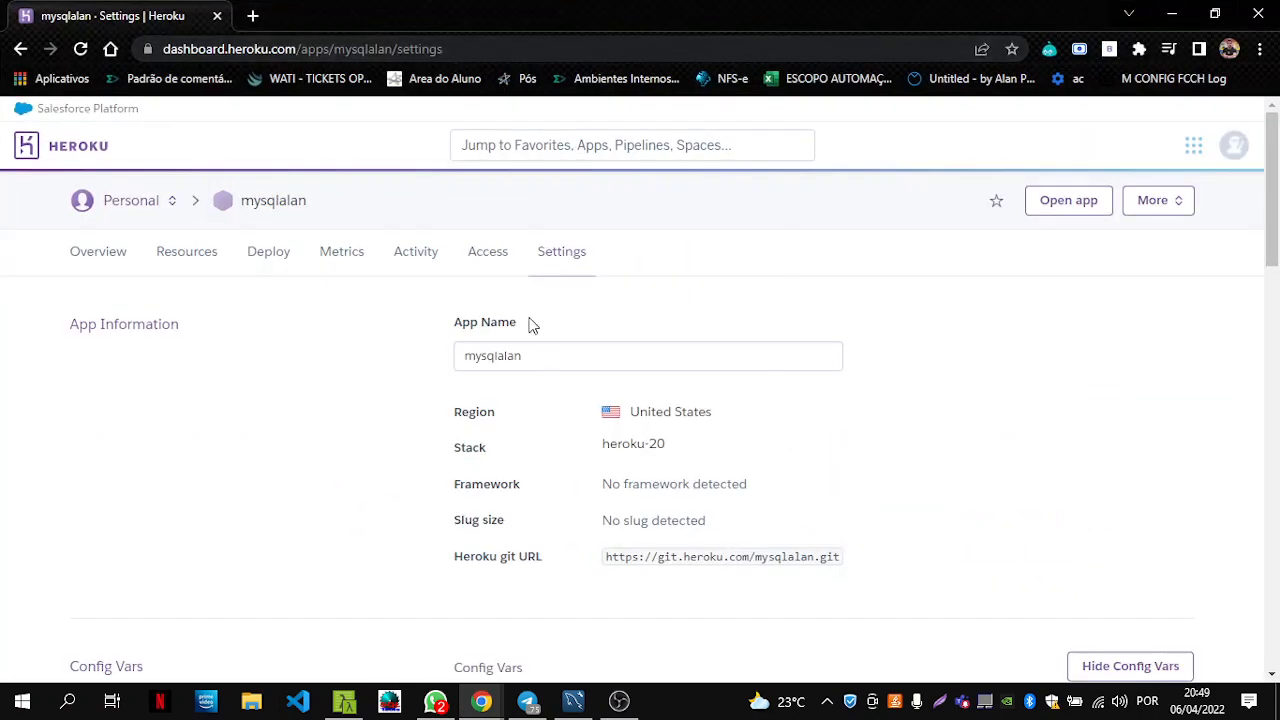
scroll(520, 345, "down", 3)
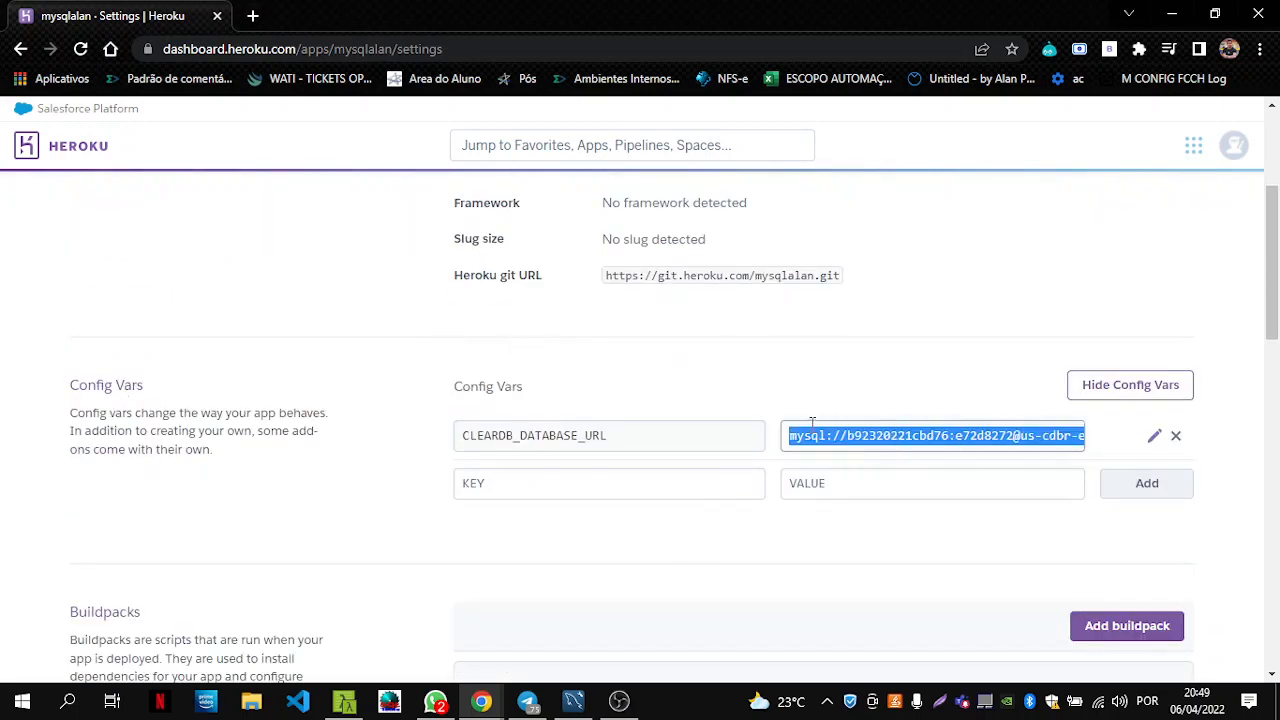
triple_click(957, 447)
left_click(62, 706)
Launch Notepad and paste the ClearDB connection URL into a blank document.
type("no")
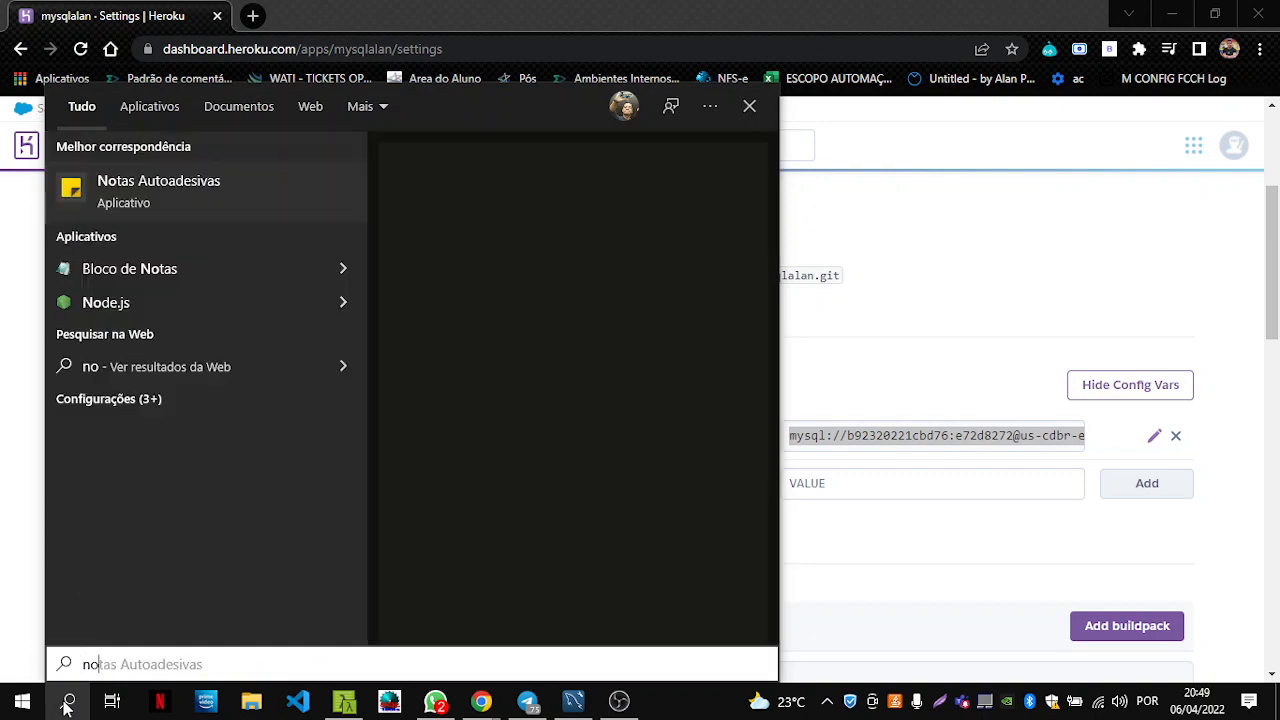
type("te")
key("Down")
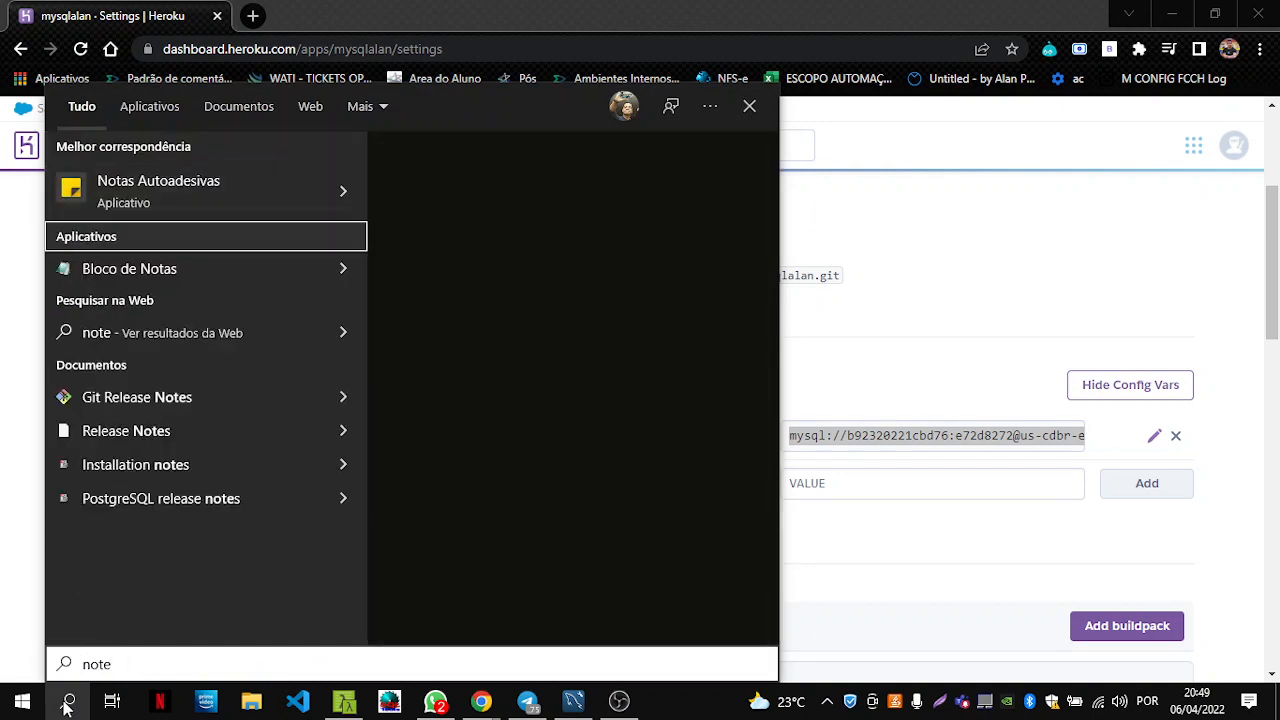
key("Return")
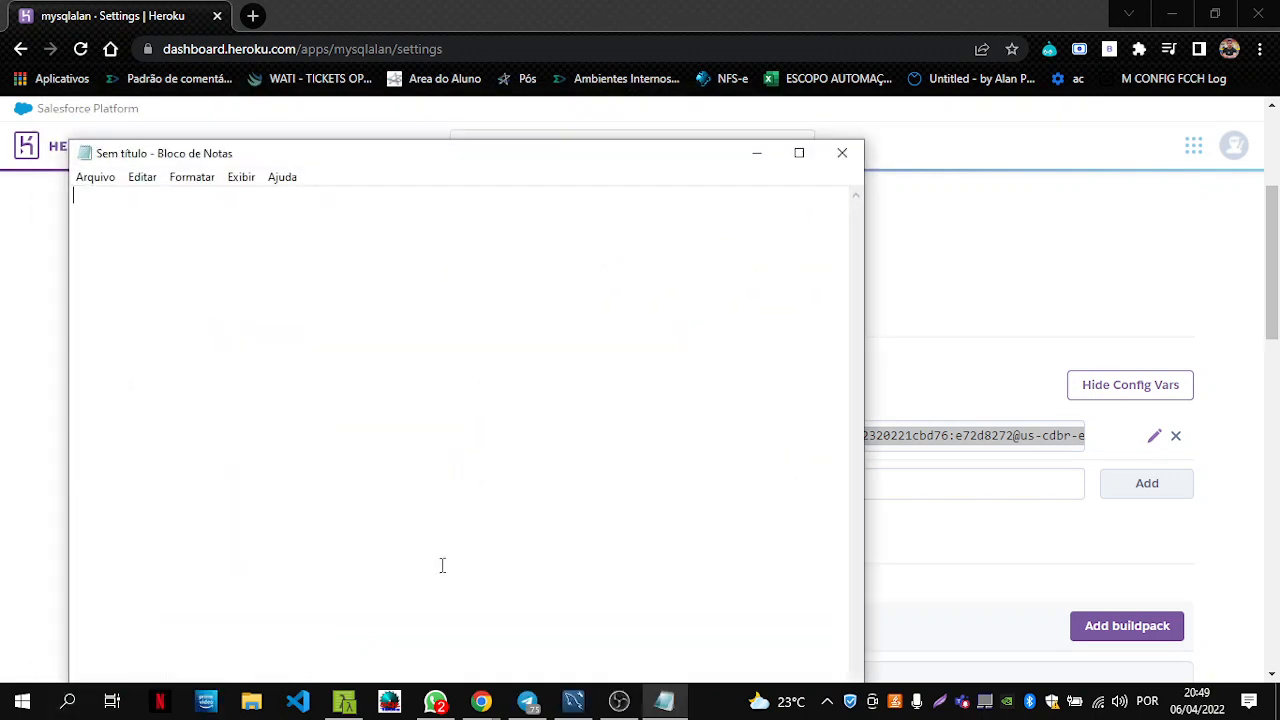
left_click_drag(562, 172, 585, 140)
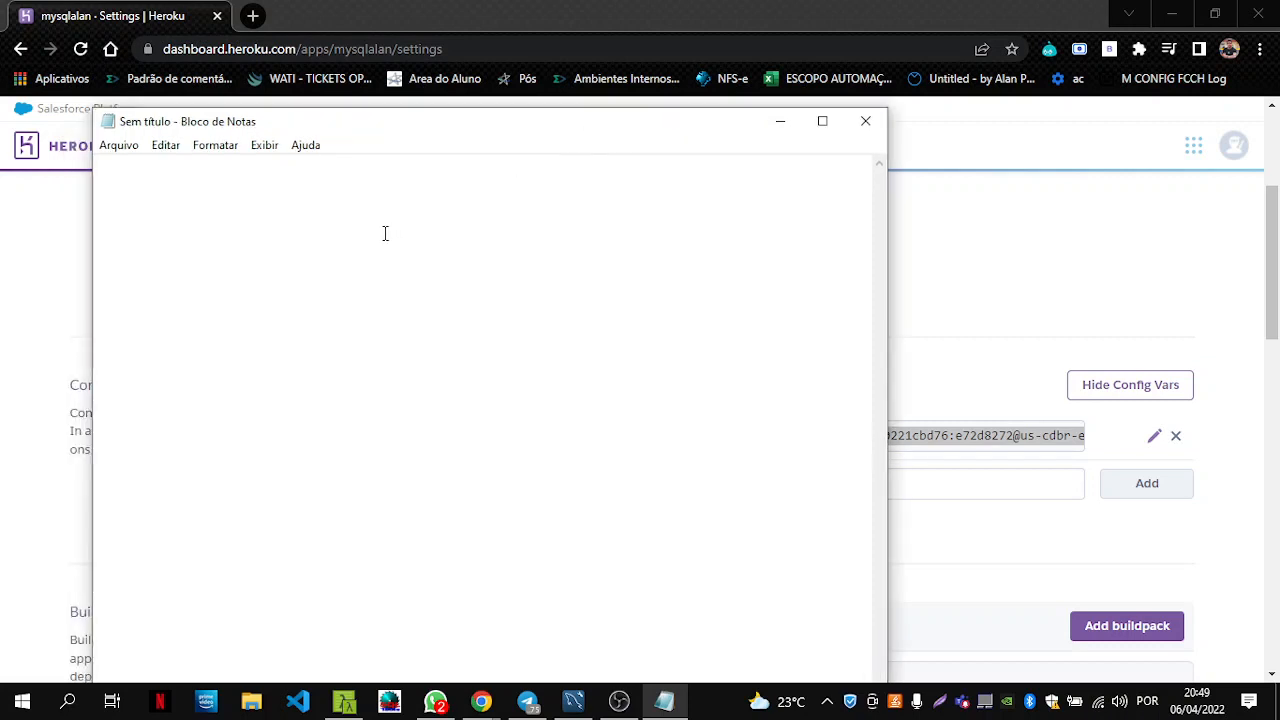
key("ctrl+v")
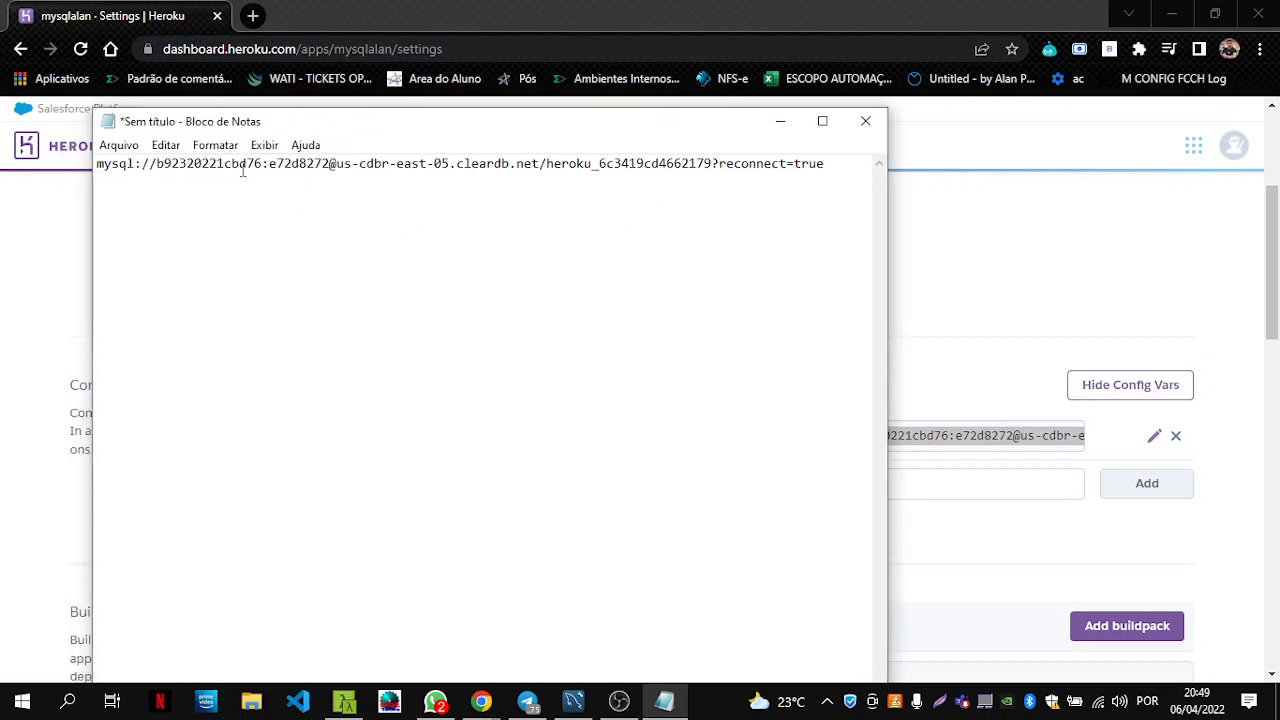
Copy the database user name out of the URL onto a new 'User:' line.
left_click(156, 166)
double_click(203, 166)
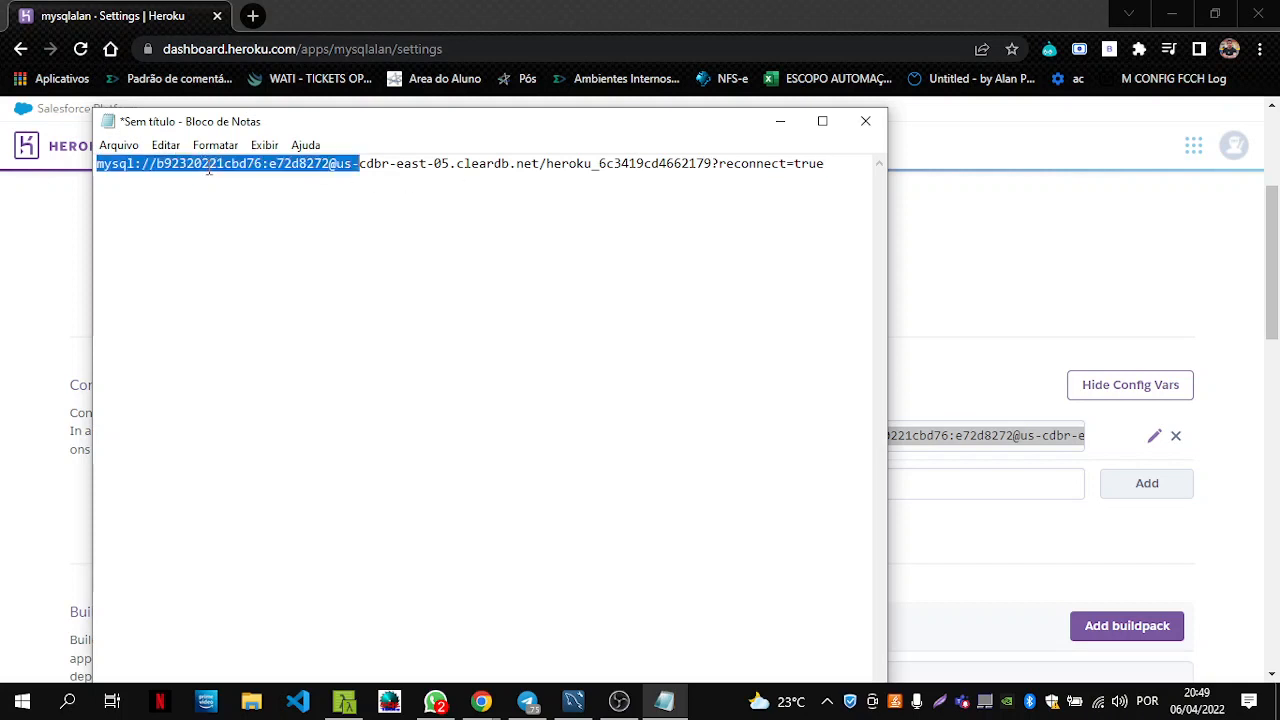
left_click(262, 165)
left_click_drag(262, 165, 156, 165)
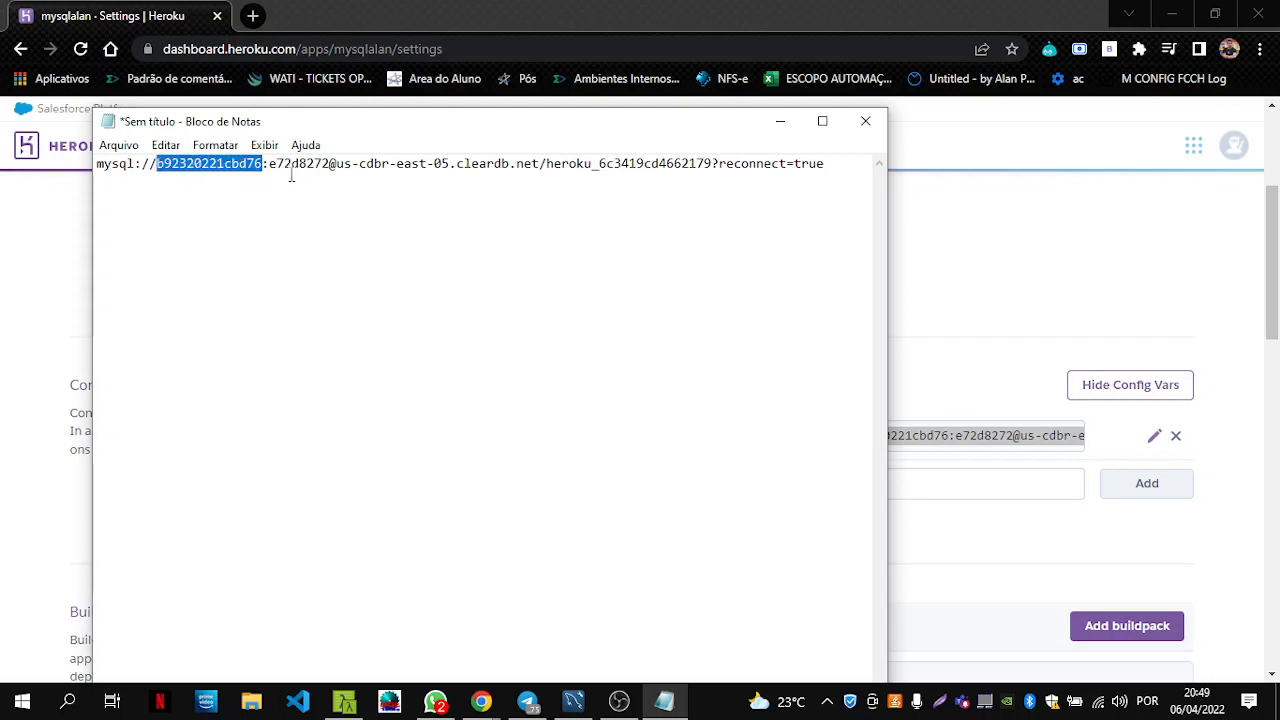
key("ctrl+c")
left_click(832, 166)
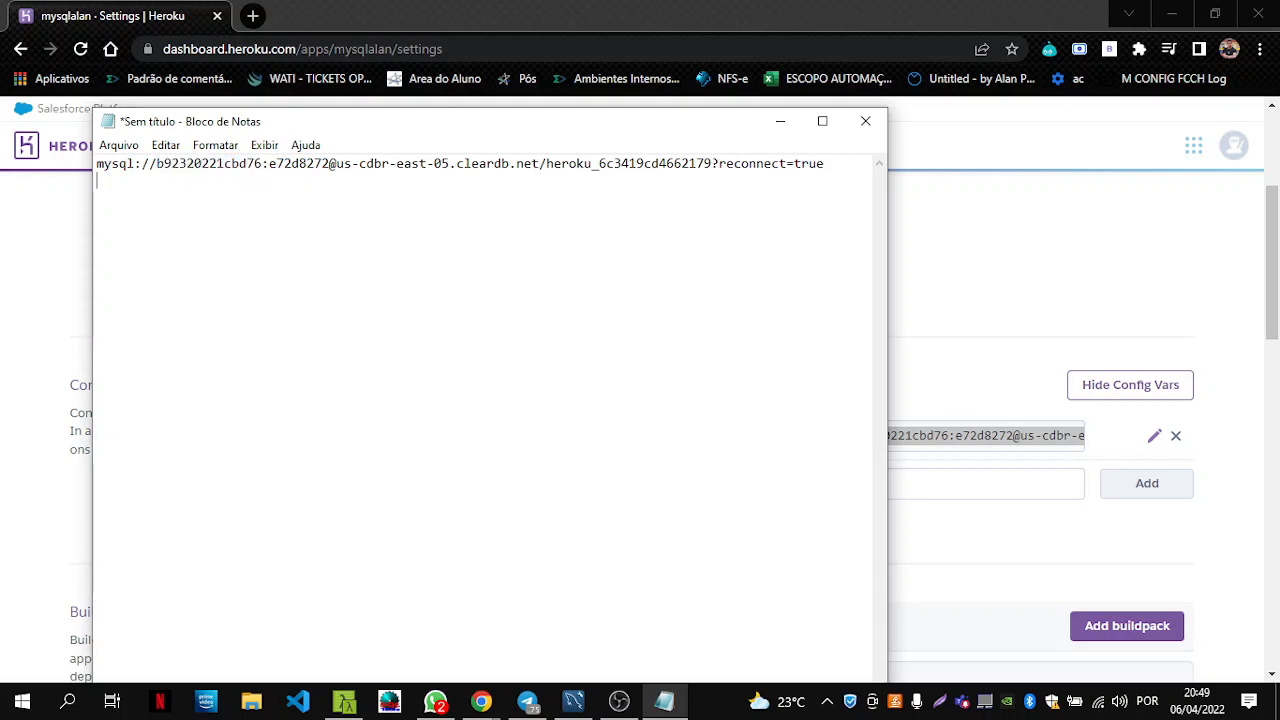
key("Return")
key("Return")
key("ctrl+v")
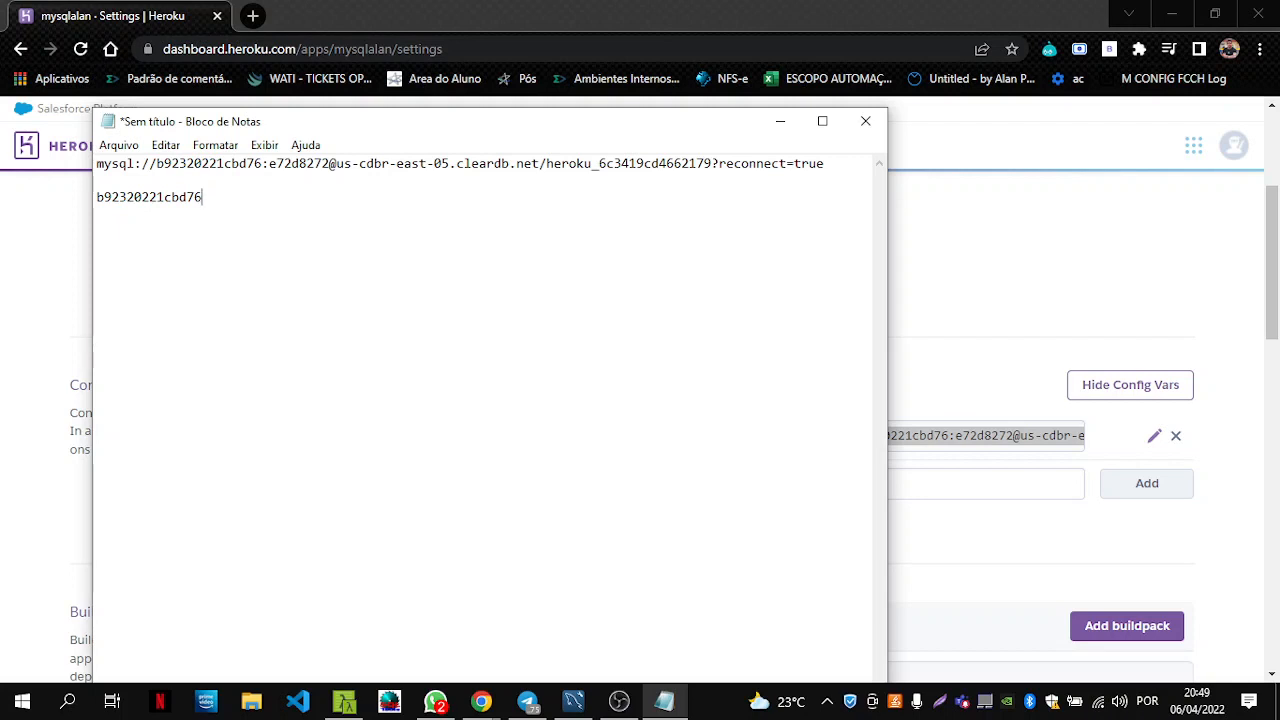
left_click(97, 197)
type("User:")
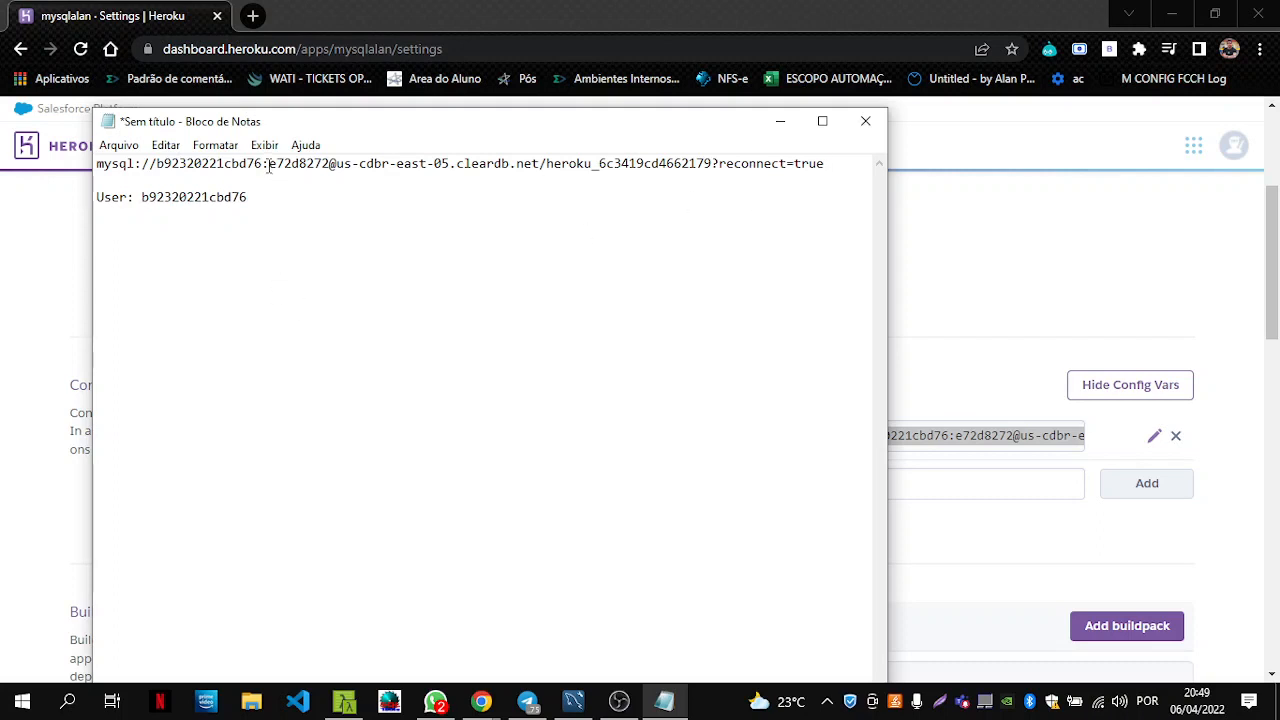
Add a 'Pass:' line holding the password copied from the URL.
left_click_drag(269, 163, 329, 163)
left_click(276, 213)
key("Return")
type("Pass:")
key("ctrl+v")
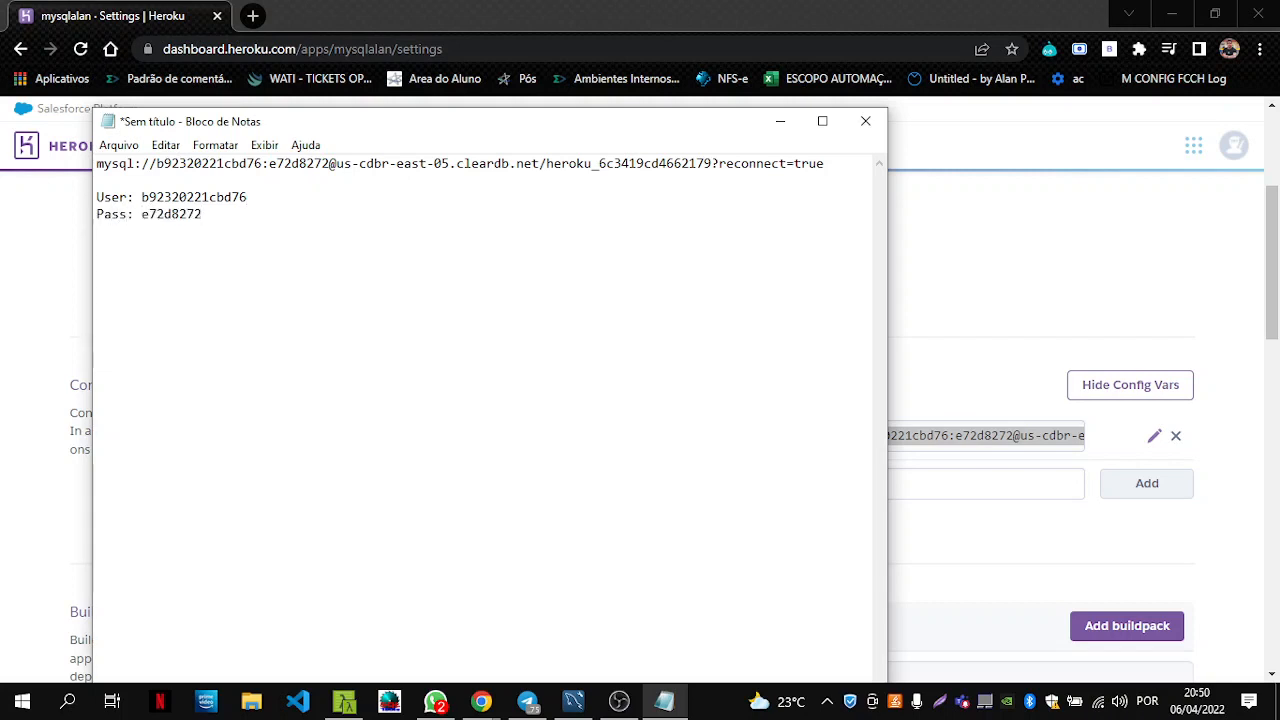
key("Return")
left_click_drag(336, 163, 540, 166)
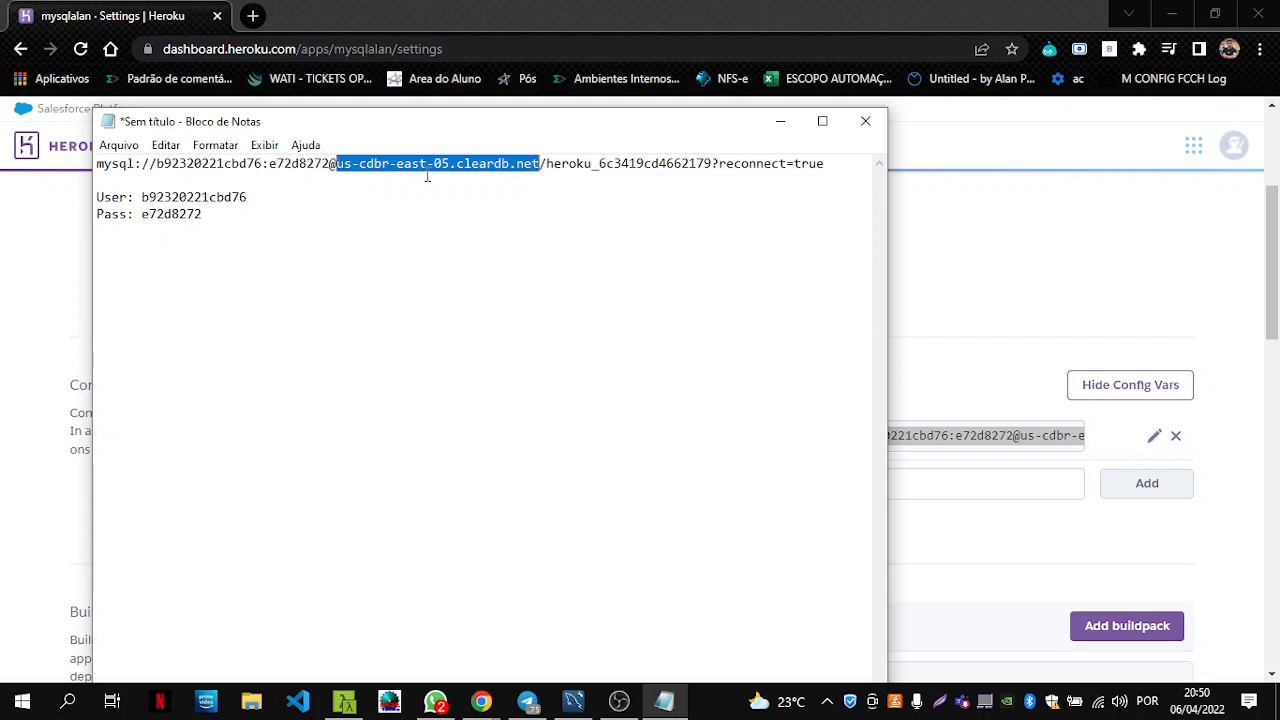
Add a 'Host:' line containing the host name taken from the URL.
left_click(233, 214)
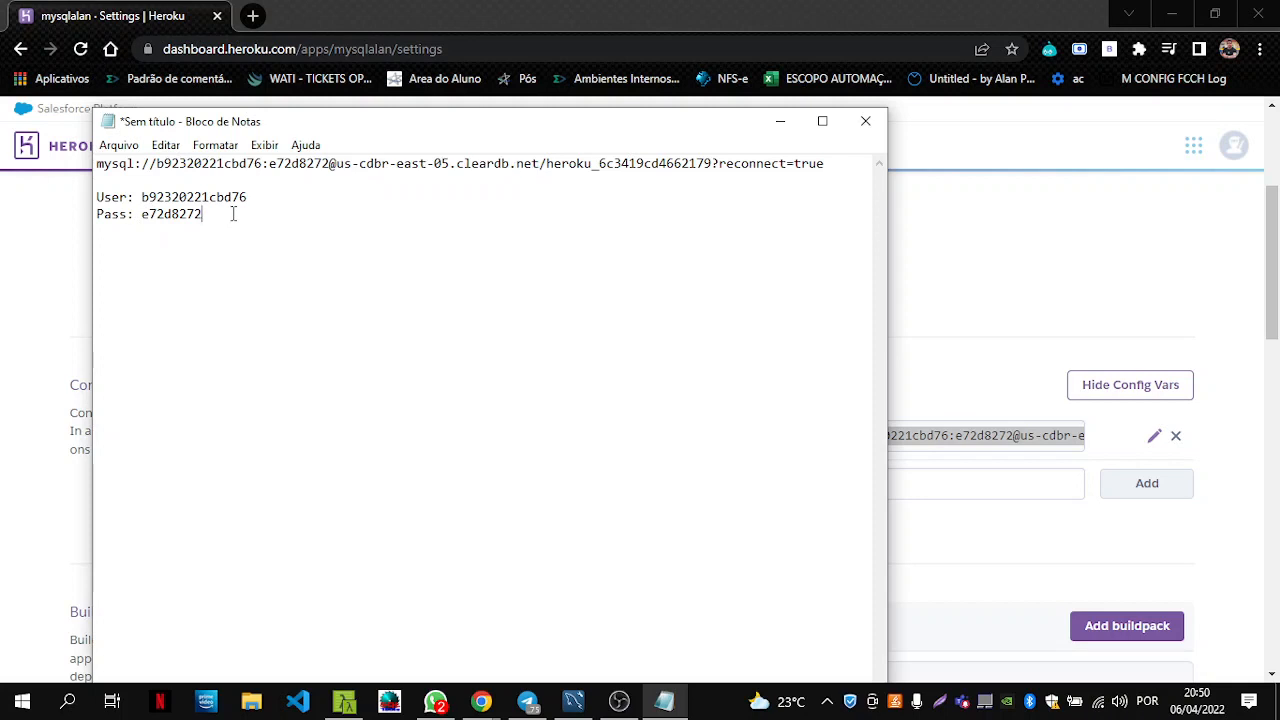
key("Return")
type("Host:")
key("ctrl+v")
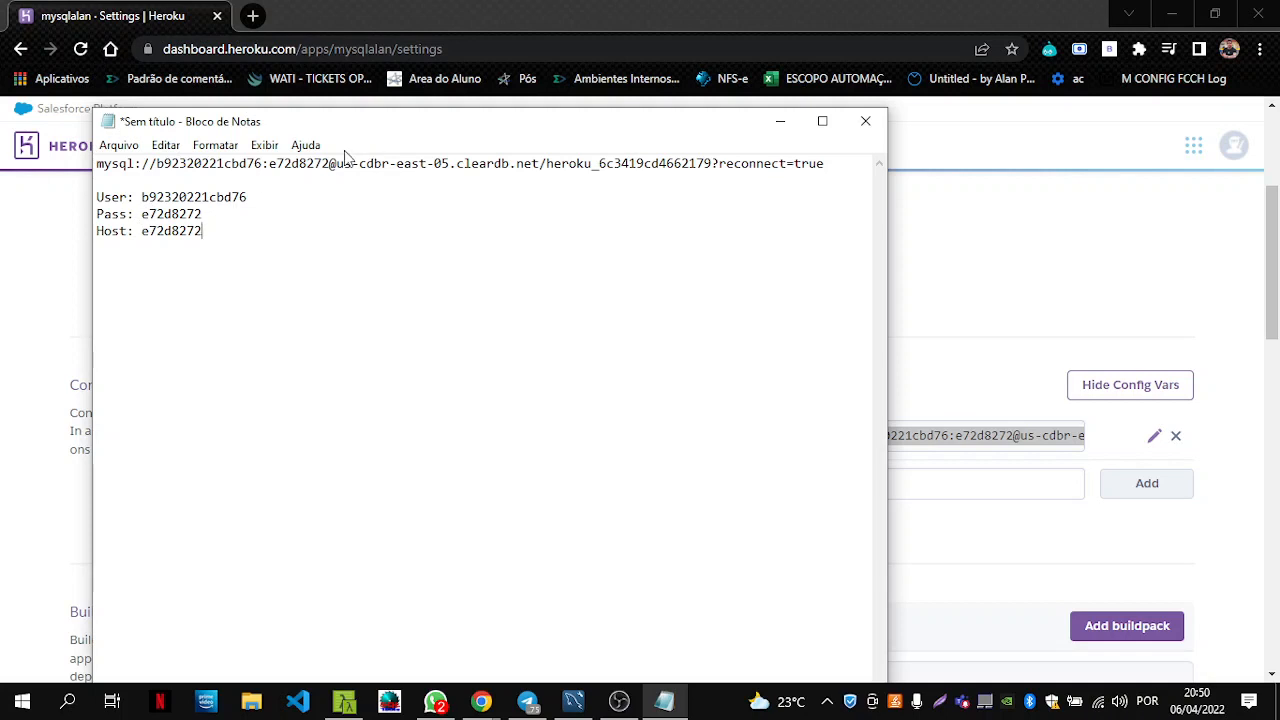
left_click_drag(337, 167, 532, 170)
key("ctrl+c")
double_click(180, 231)
key("ctrl+v")
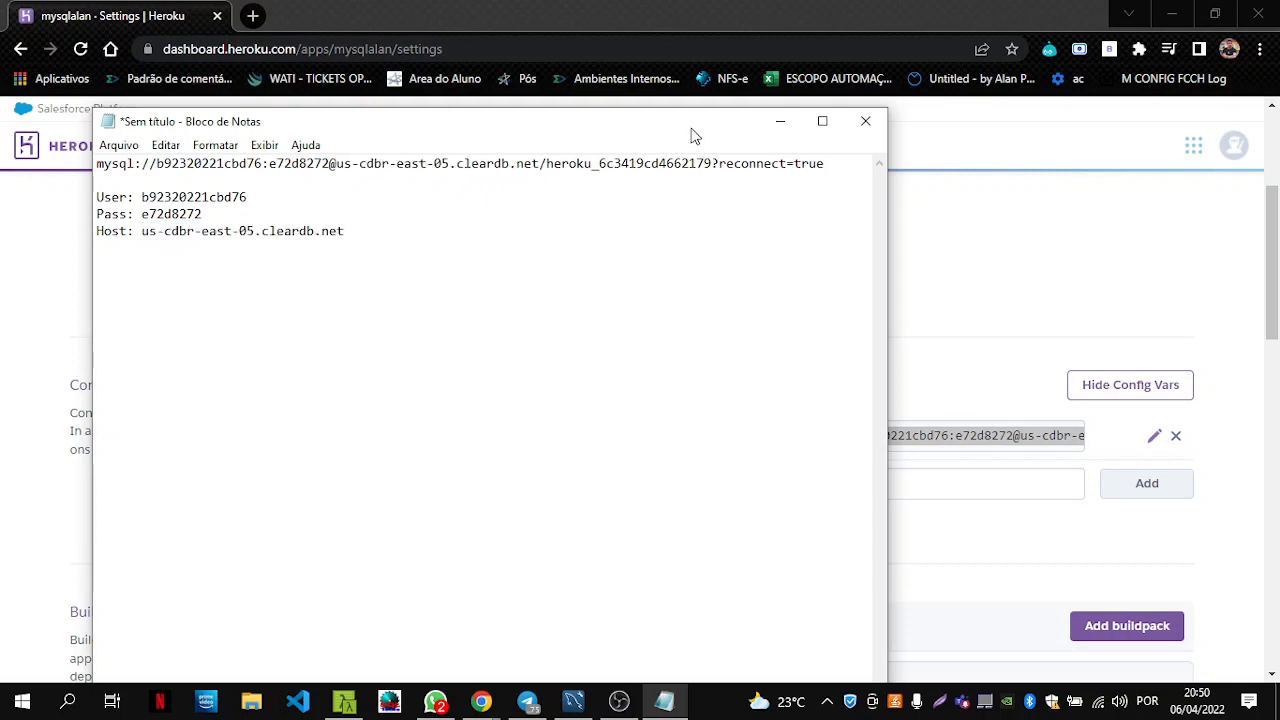
Add a 'Bd:' line containing the database name taken from the URL.
left_click_drag(546, 165, 715, 160)
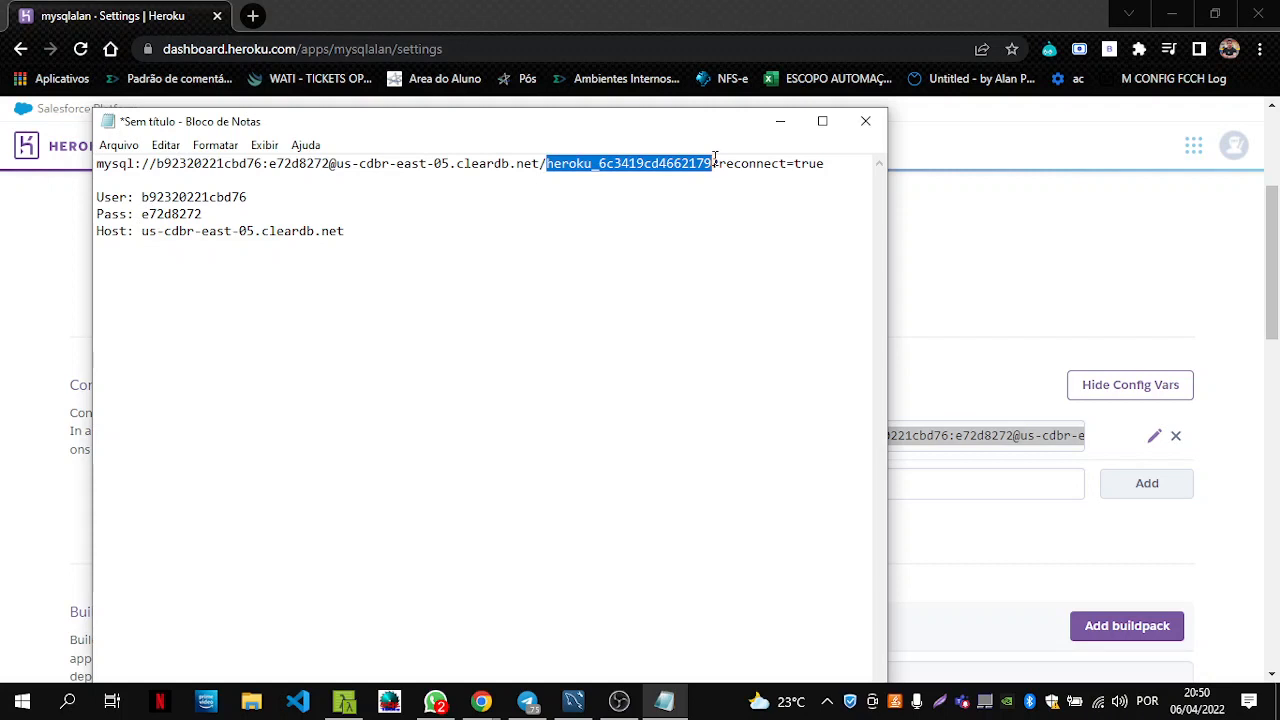
left_click(397, 237)
key("Return")
type("B")
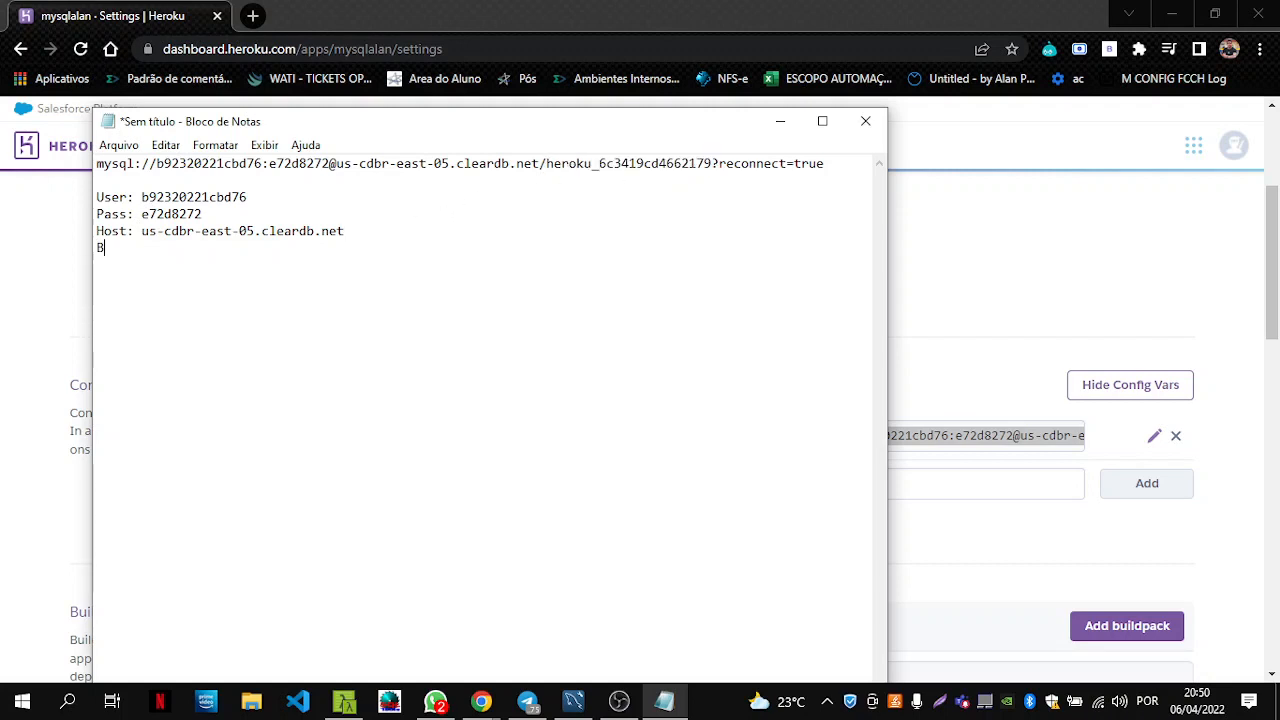
type("d:")
key("ctrl+v")
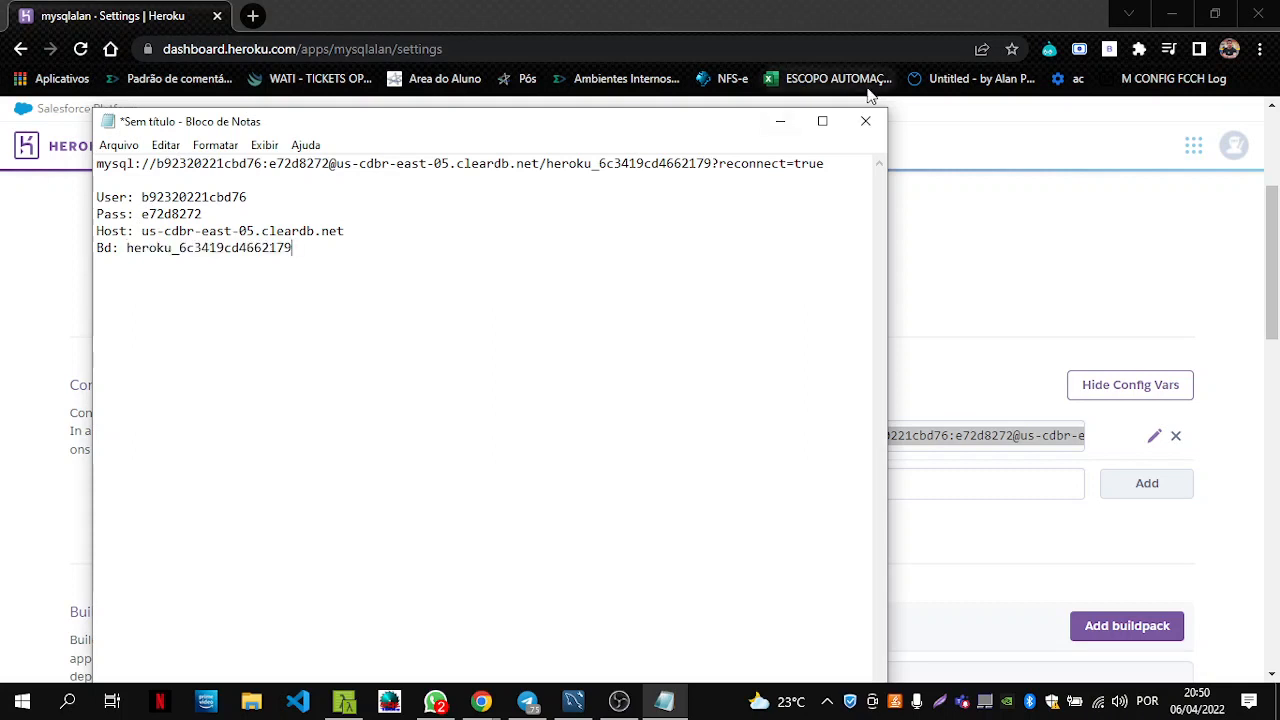
left_click(126, 248)
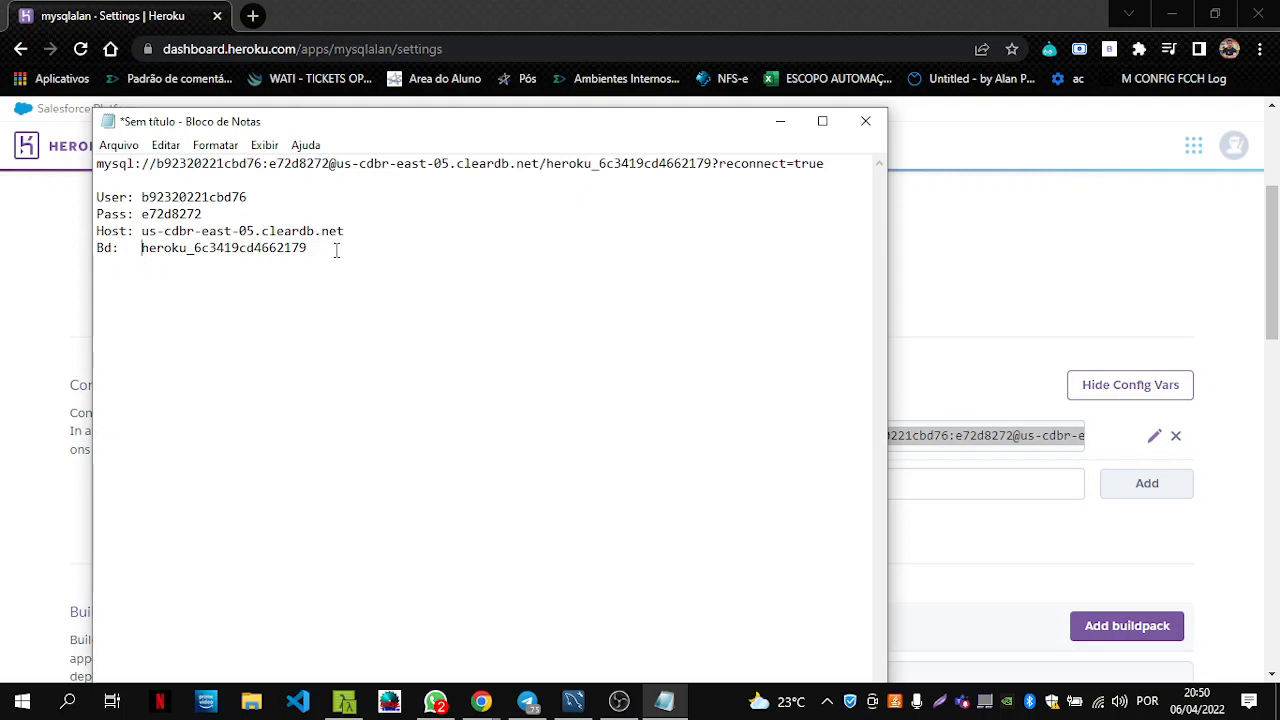
left_click_drag(337, 250, 72, 206)
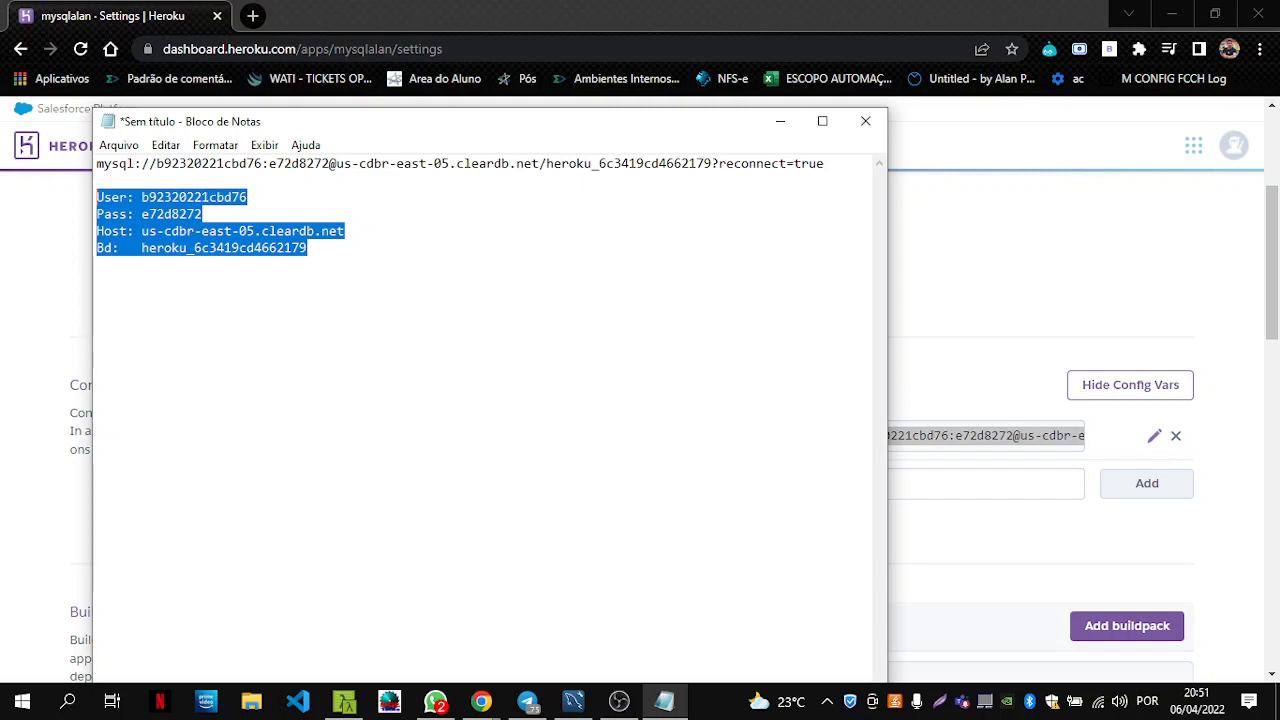
Reposition the Notepad window and return to the Heroku Config Vars page.
mouse_move(588, 127)
left_mouse_down()
mouse_move(598, 95)
mouse_move(586, 121)
left_mouse_up()
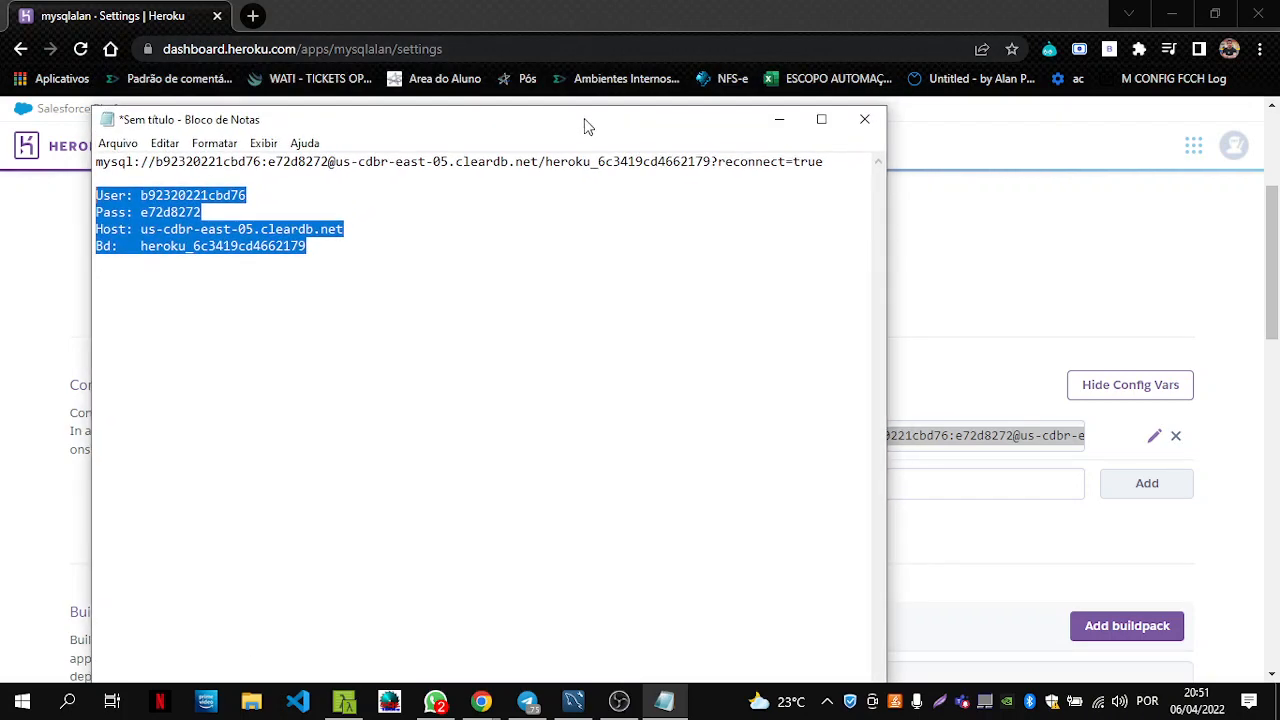
left_click_drag(417, 251, 199, 255)
key("alt+Tab")
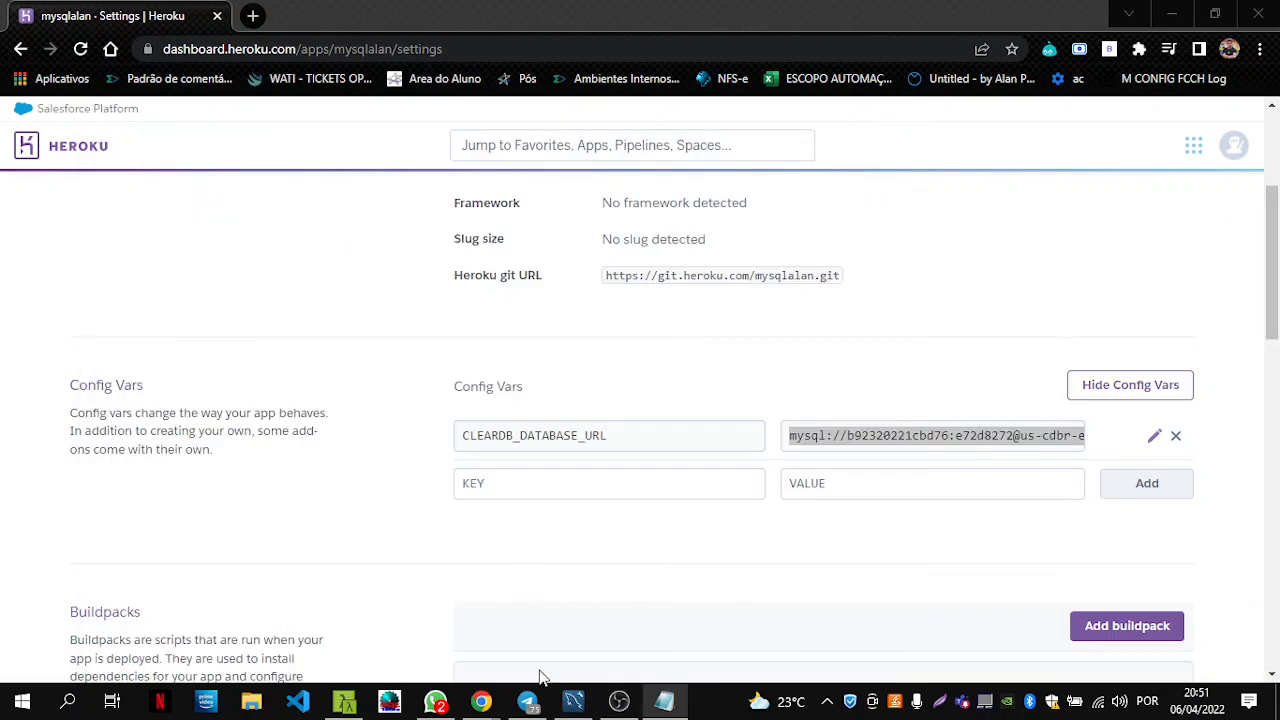
Bring MySQL Workbench's home screen, with its empty connections list, to the front.
left_click(573, 701)
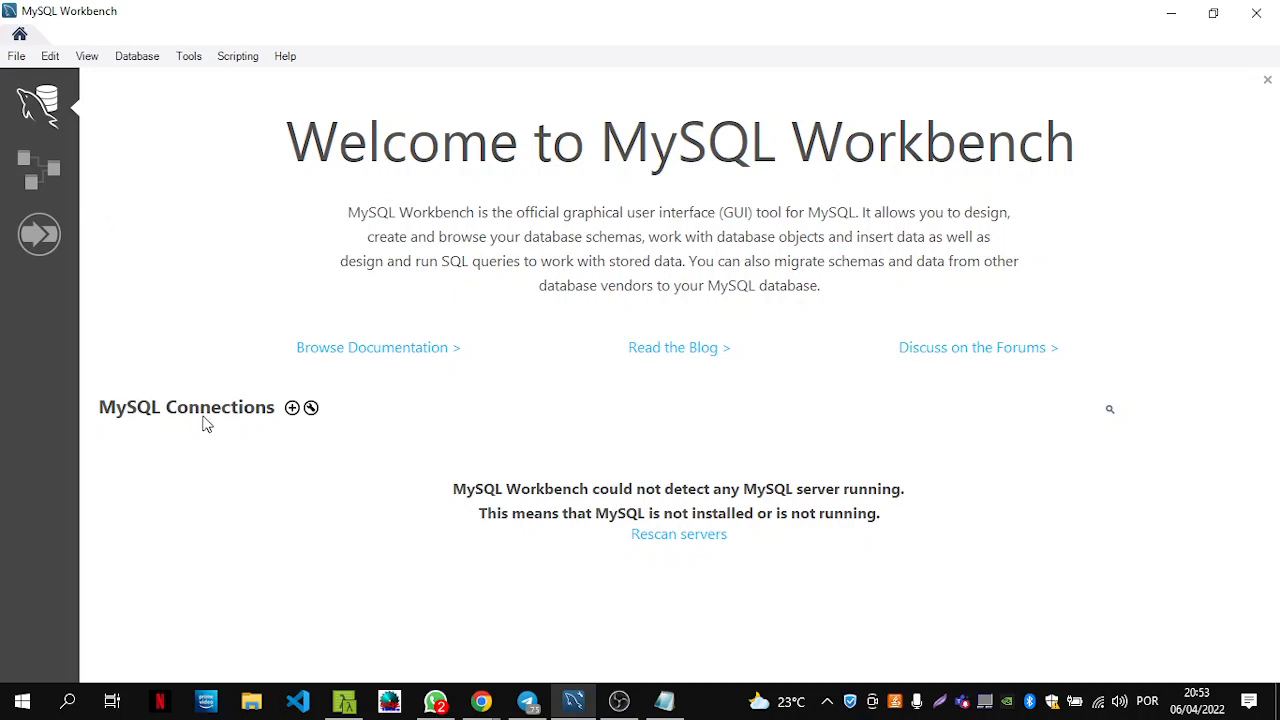
Set up a new connection with host us-cdbr-east-05.cleardb.net, the database name as connection name, and the ClearDB user.
left_click(292, 408)
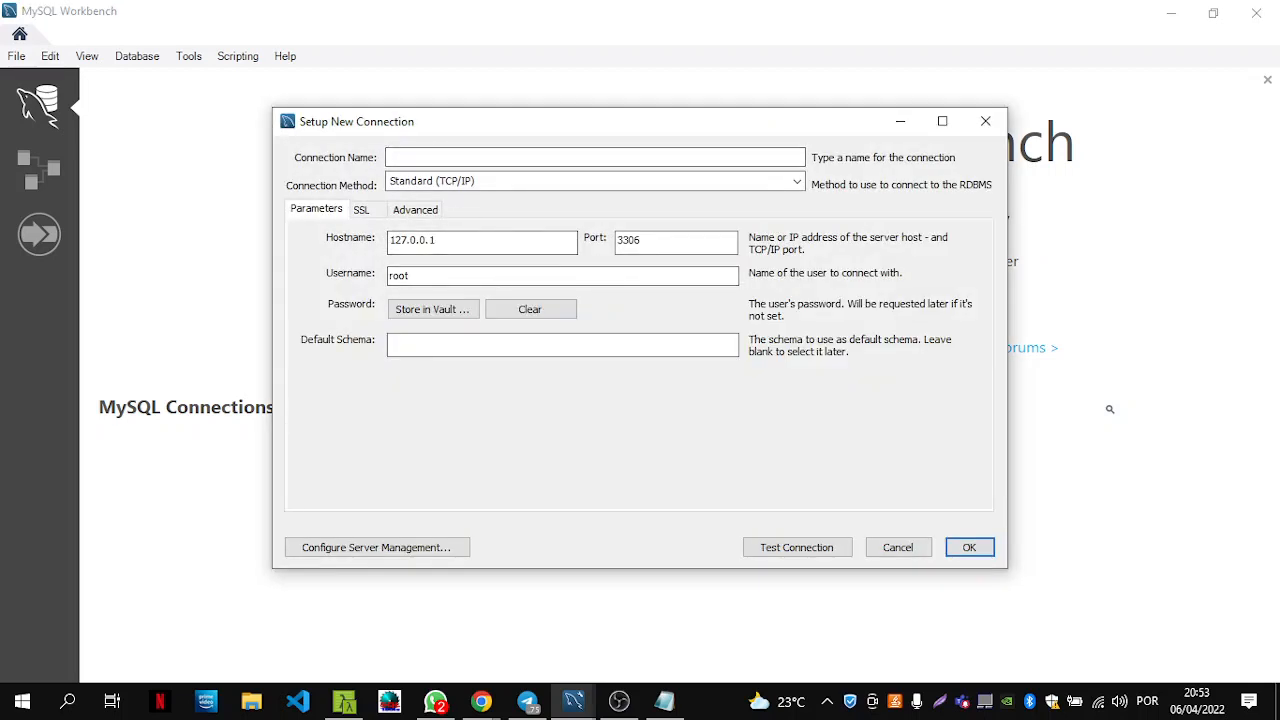
key("alt+Tab")
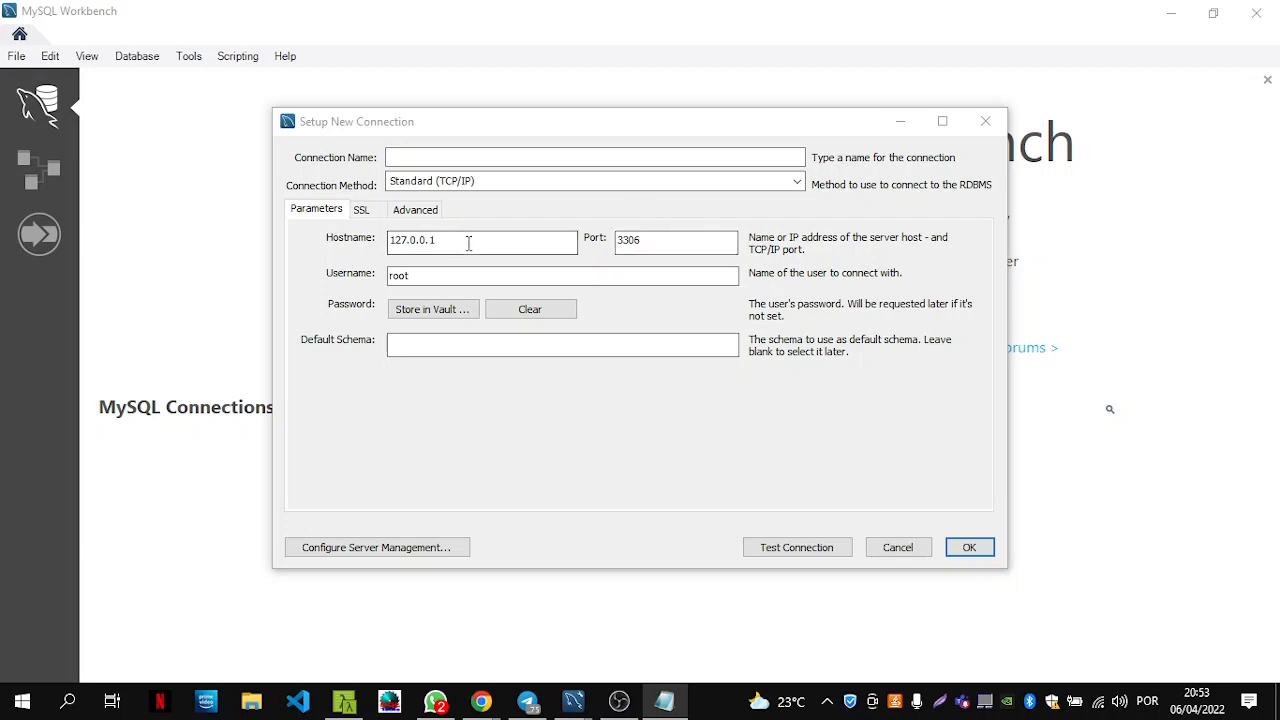
left_click_drag(471, 246, 385, 244)
key("ctrl+v")
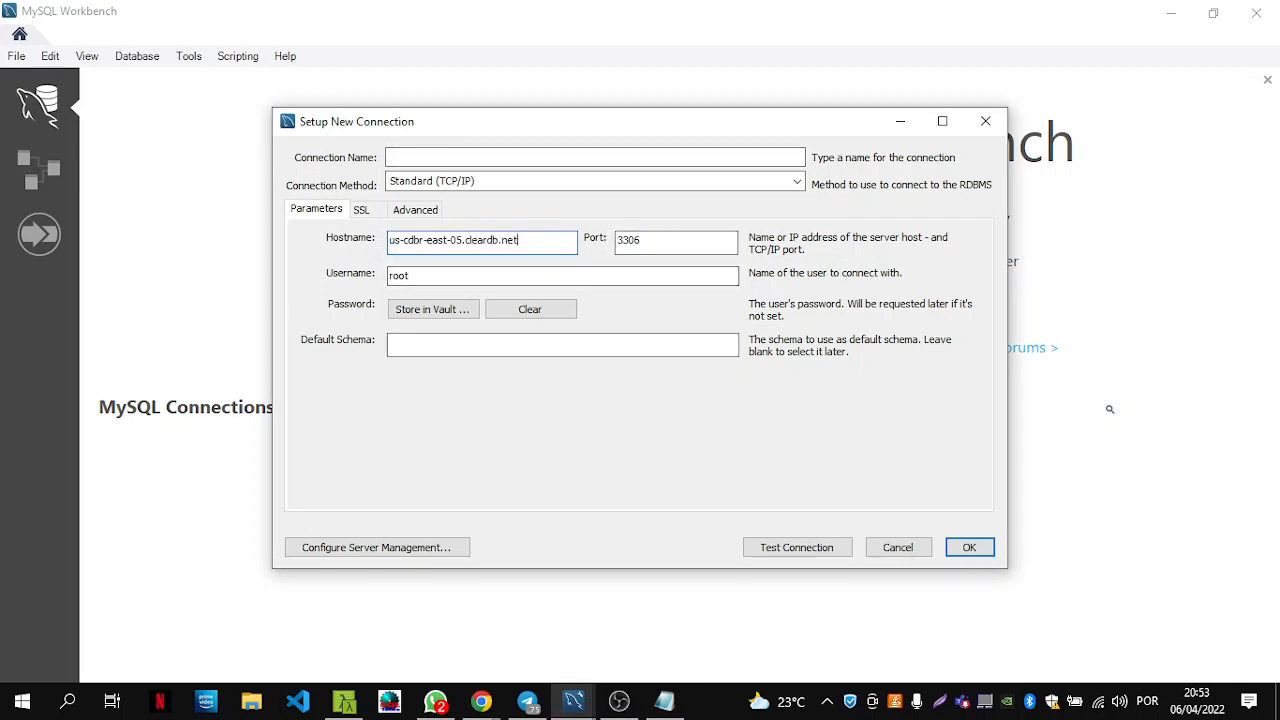
left_click(664, 701)
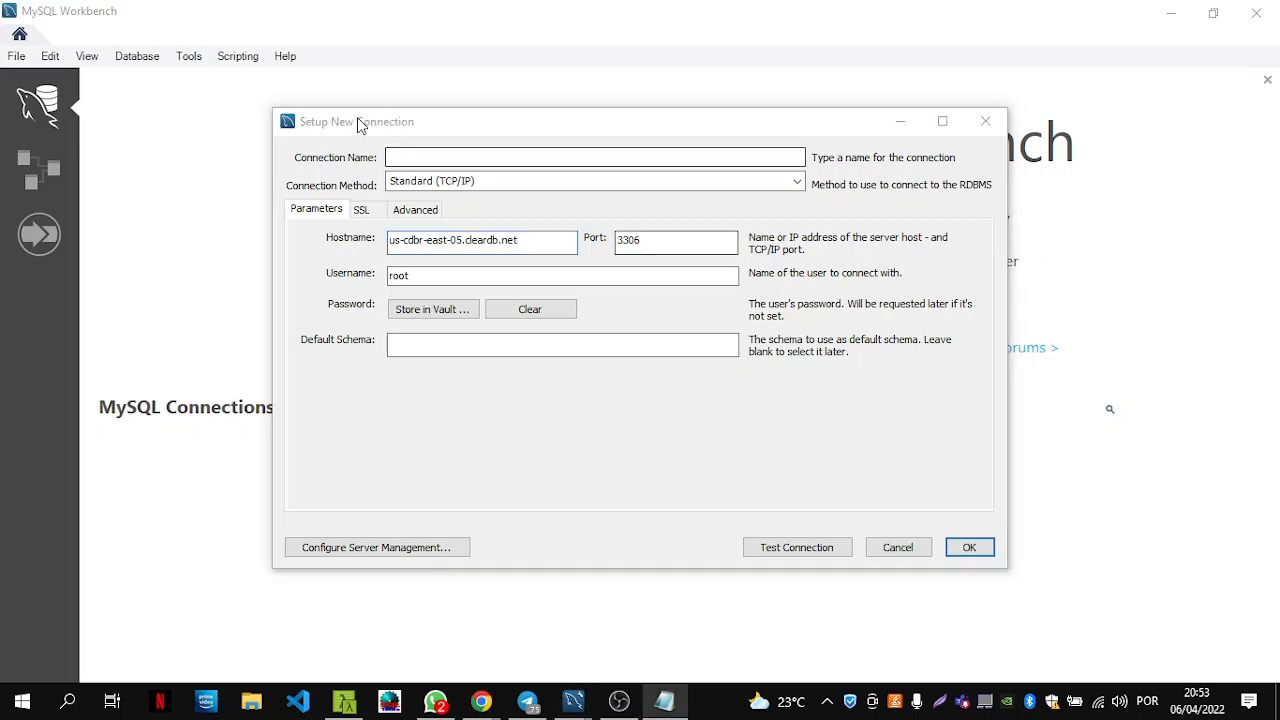
left_click(422, 156)
key("ctrl+v")
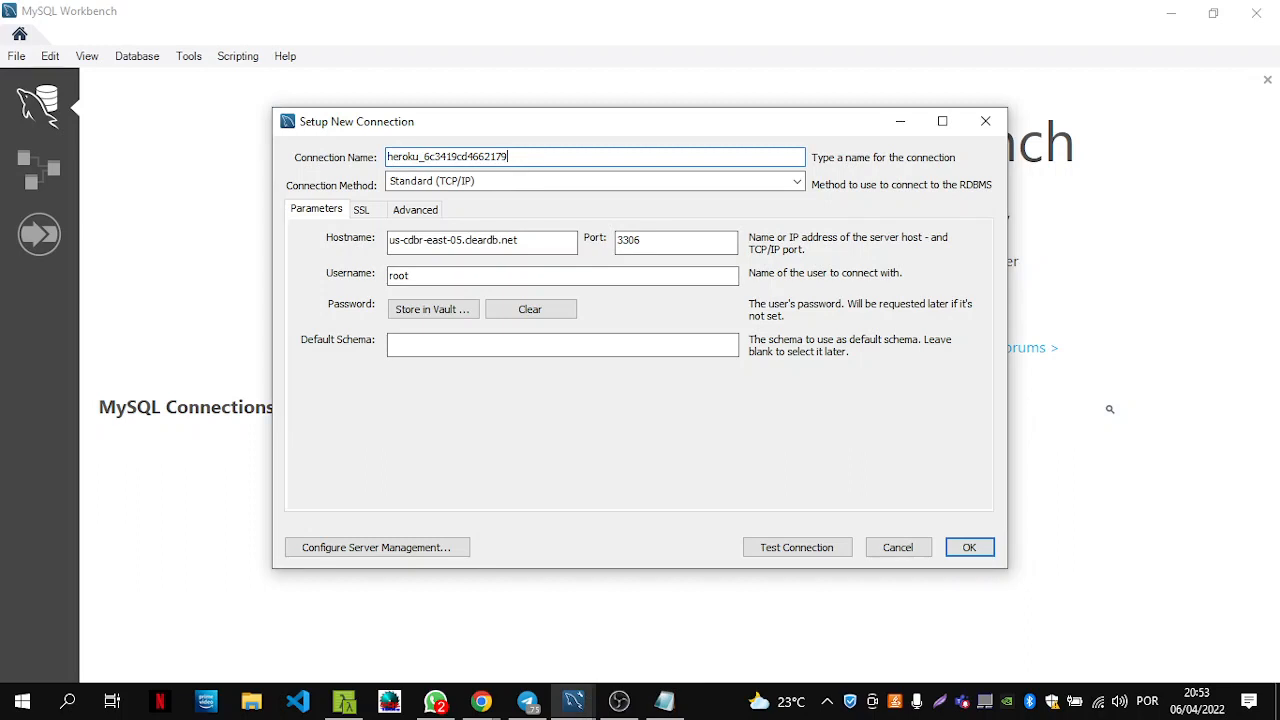
key("alt+Tab")
Store the ClearDB password in the vault and confirm the connection tests successfully.
key("alt+Tab")
double_click(400, 275)
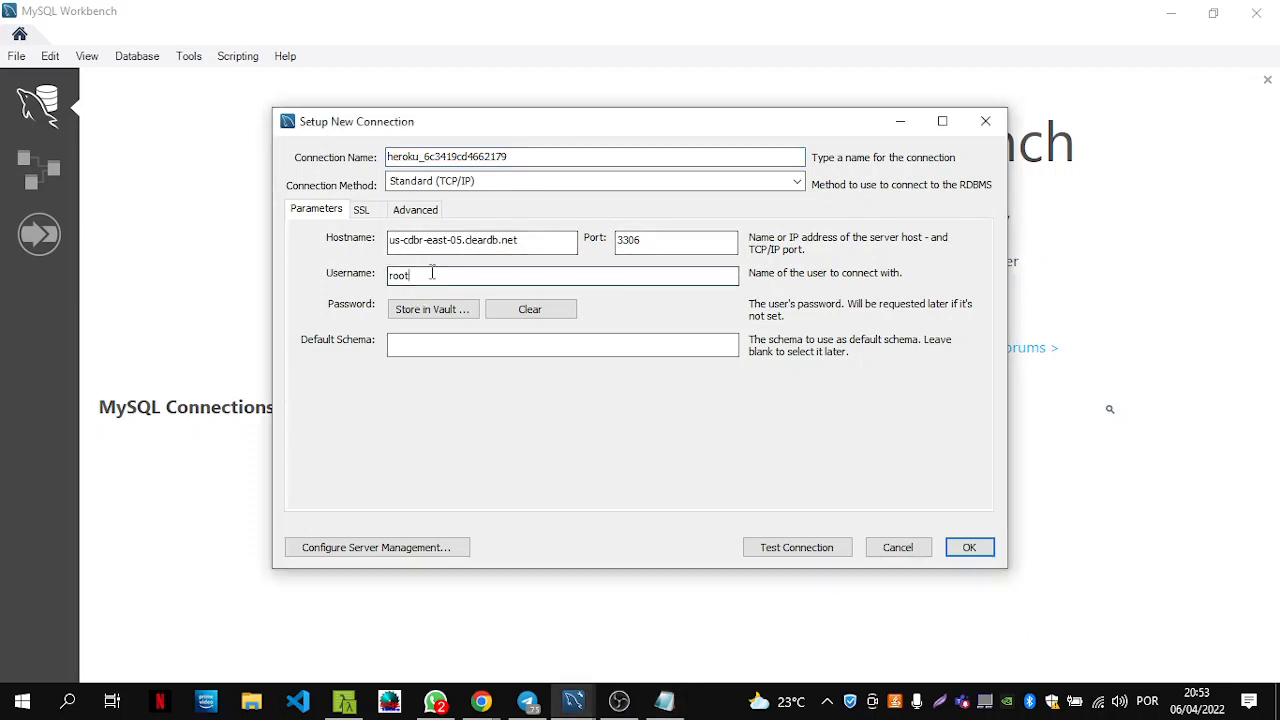
key("ctrl+v")
key("alt+Tab")
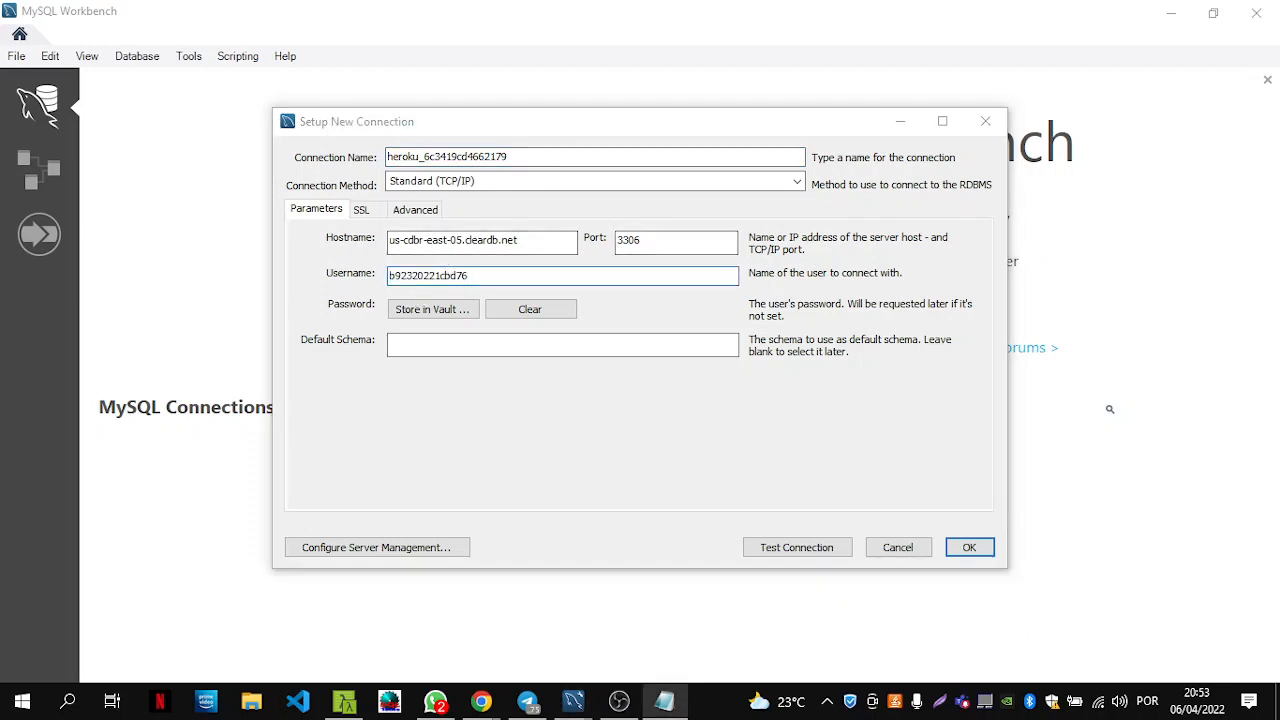
key("alt+Tab")
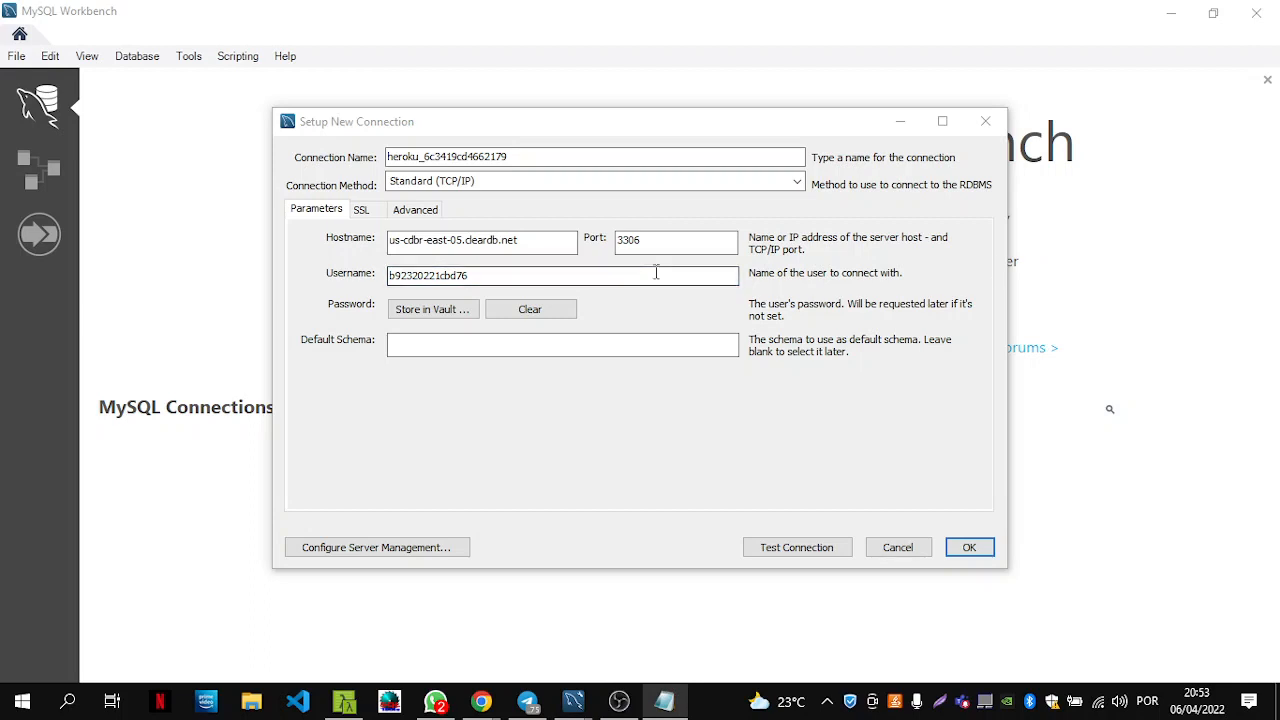
left_click(450, 312)
key("ctrl+v")
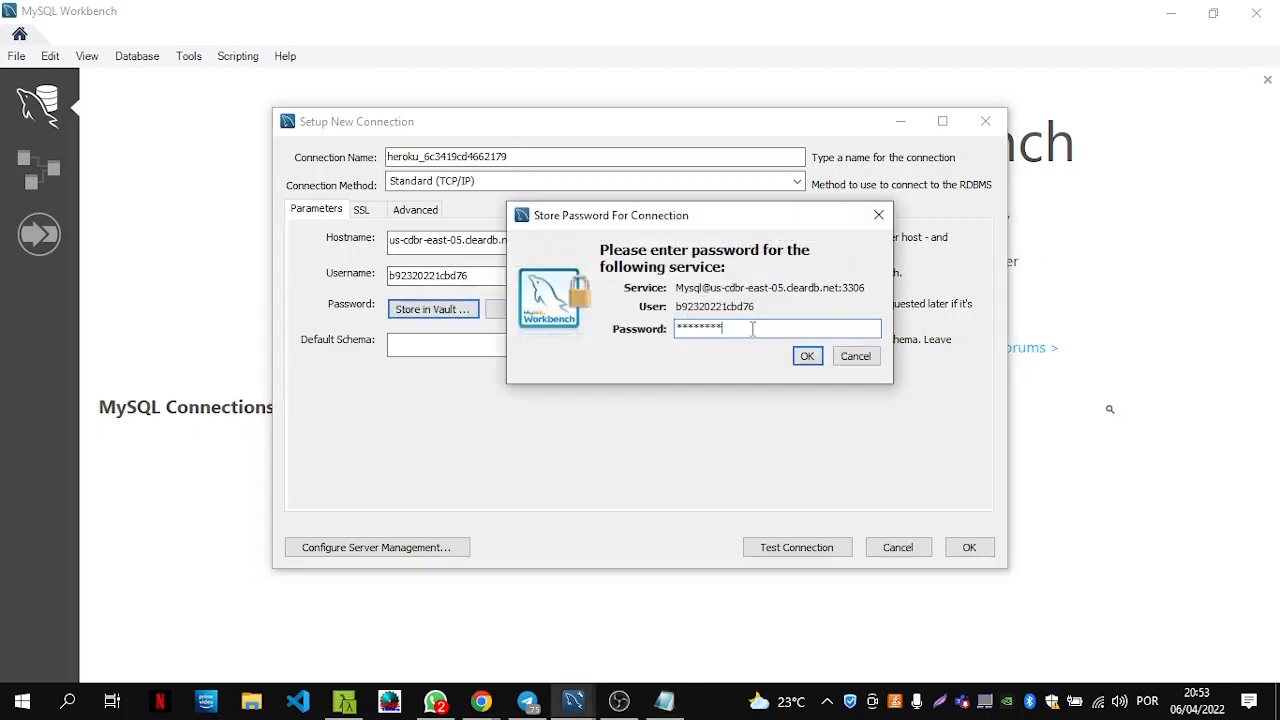
left_click(807, 356)
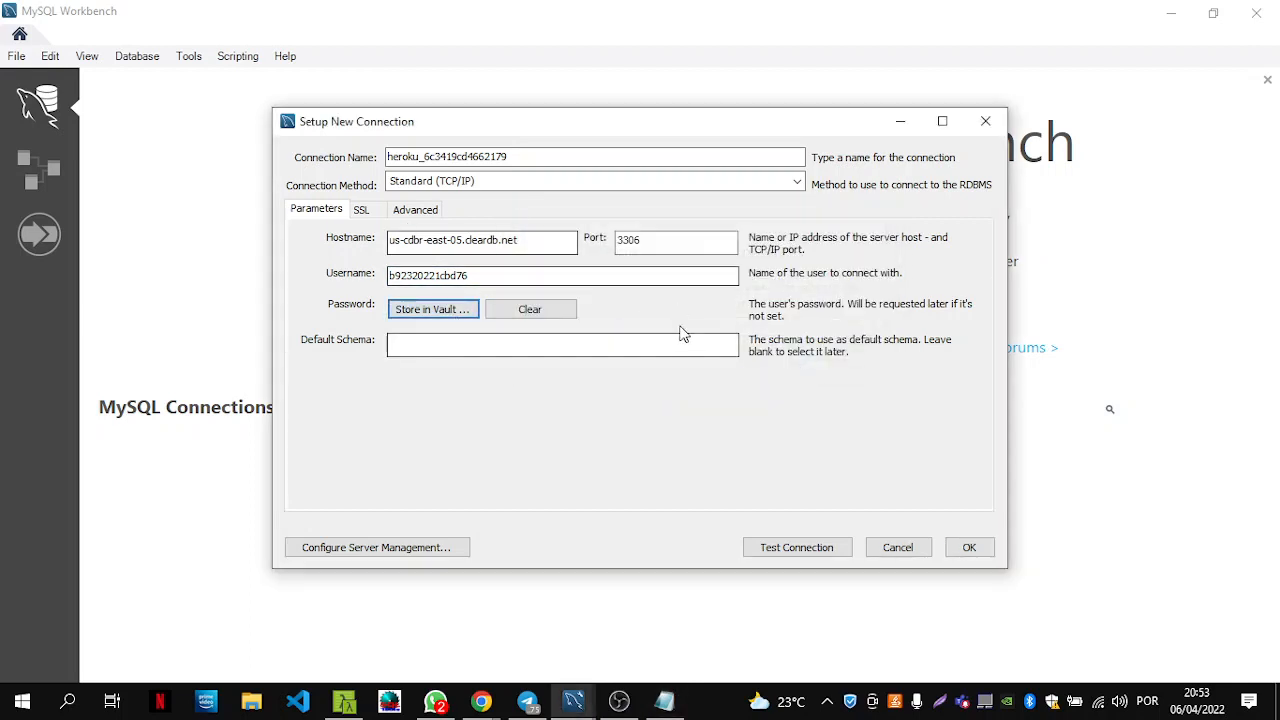
left_click(812, 549)
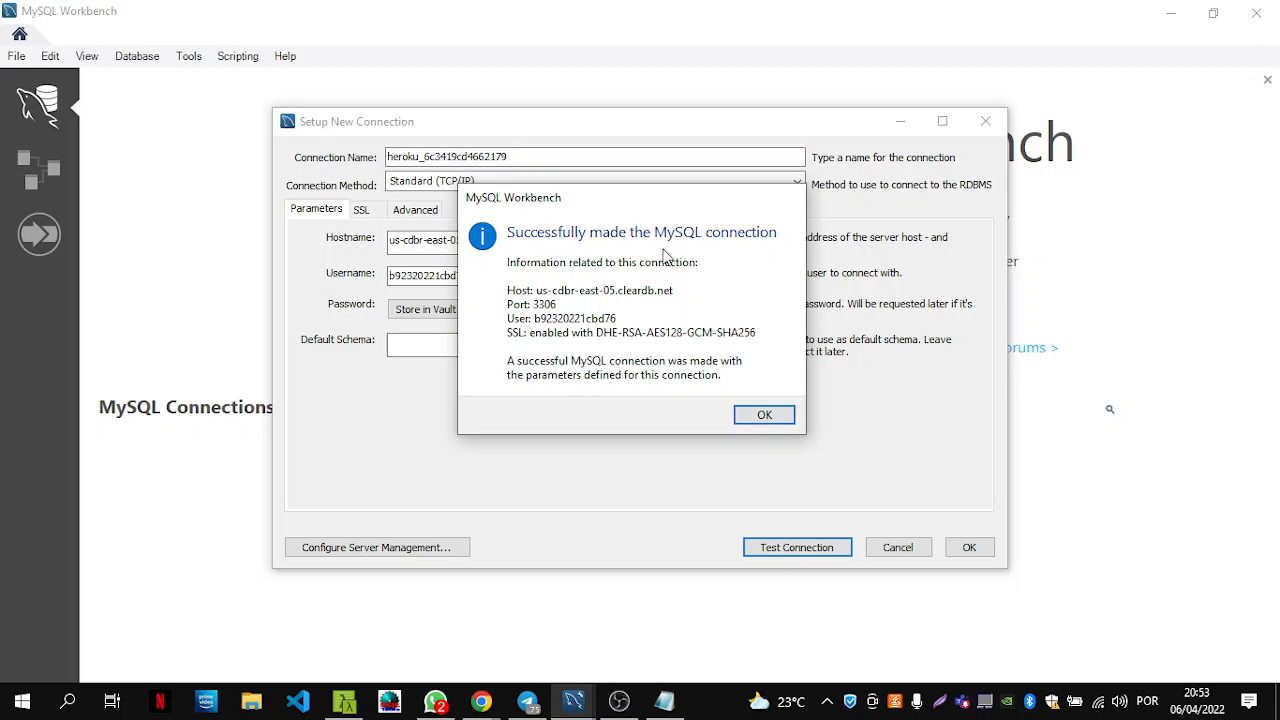
left_click(786, 419)
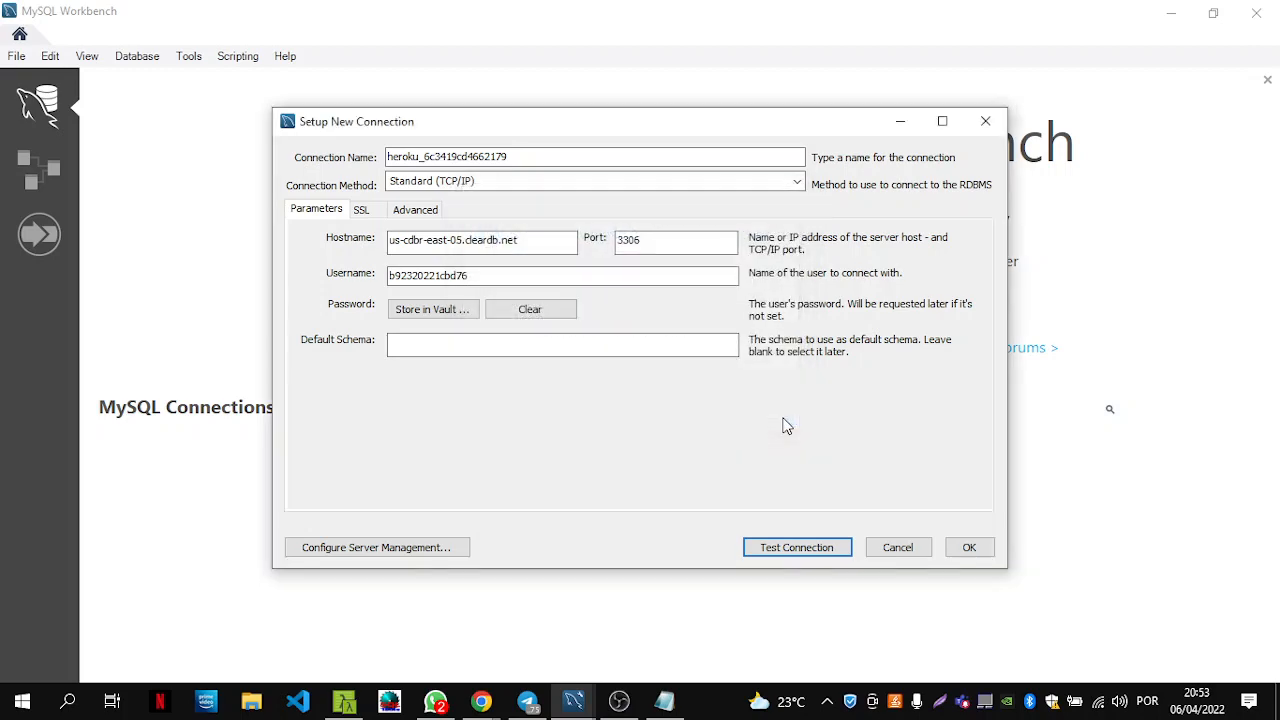
Confirm Setup New Connection so the ClearDB connection is saved on the welcome screen.
left_click(969, 547)
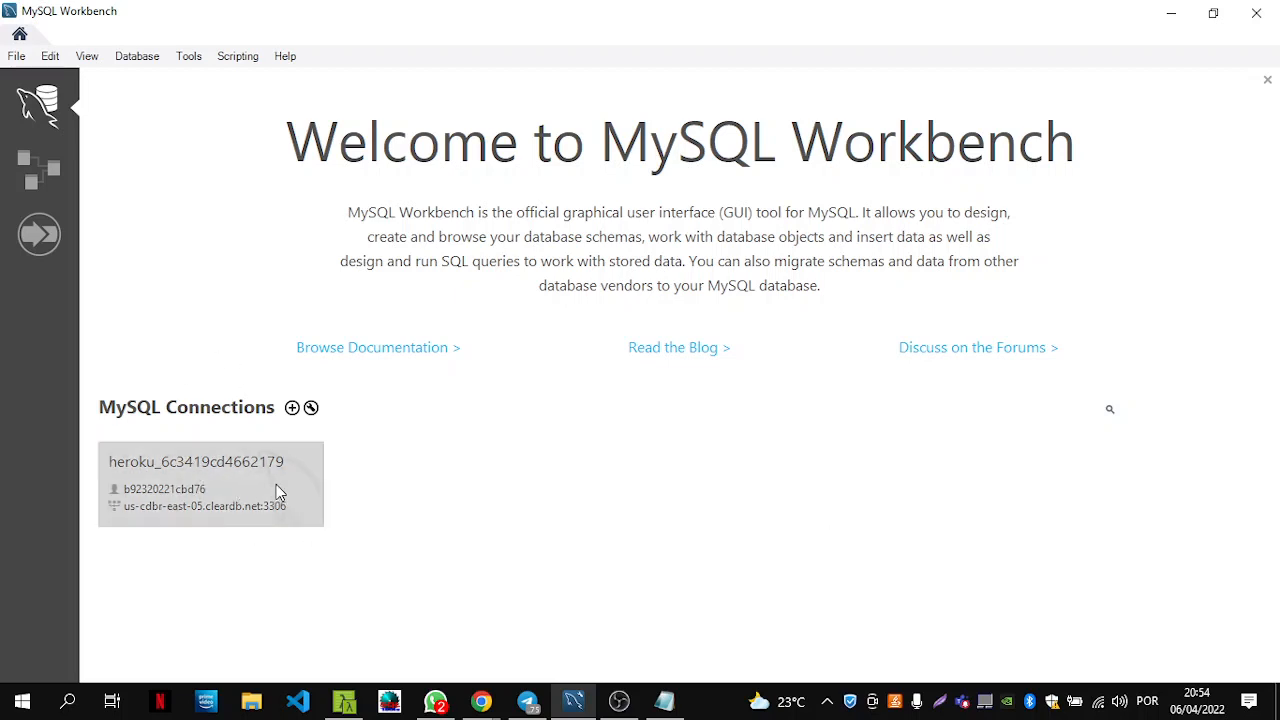
Open the ClearDB connection, expand the heroku schema and set it as the default schema.
left_click(227, 497)
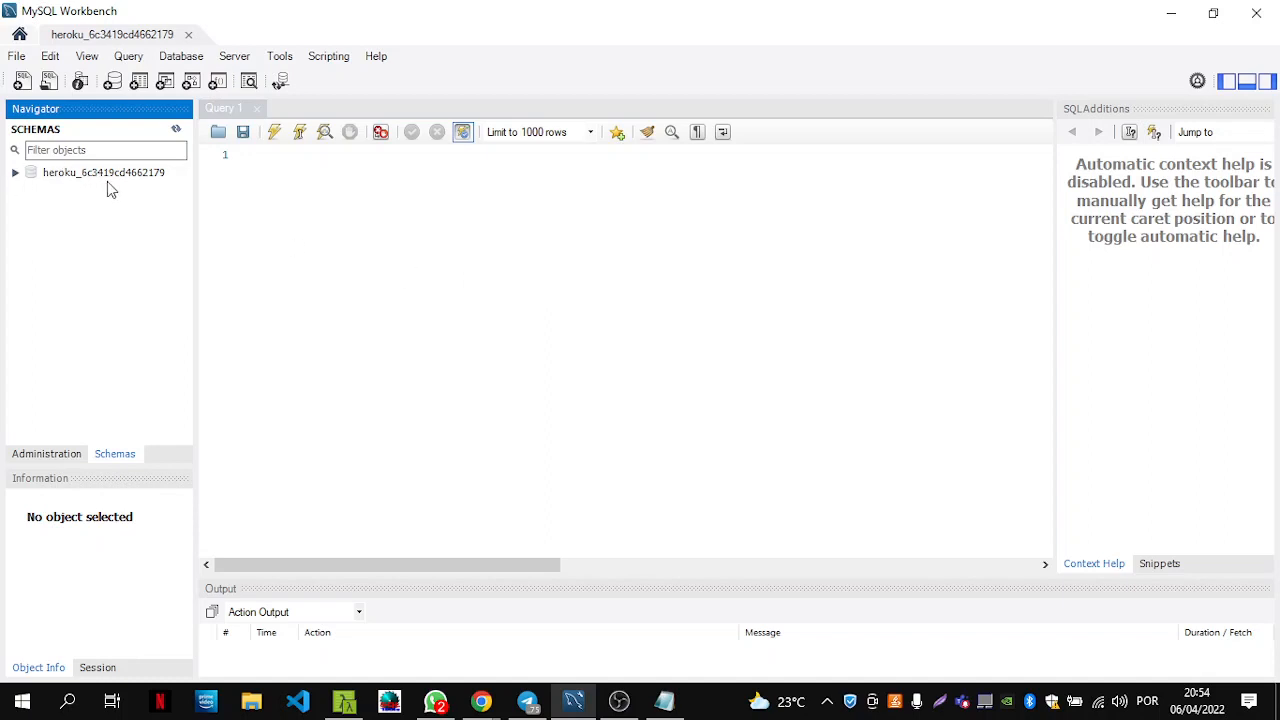
left_click(14, 175)
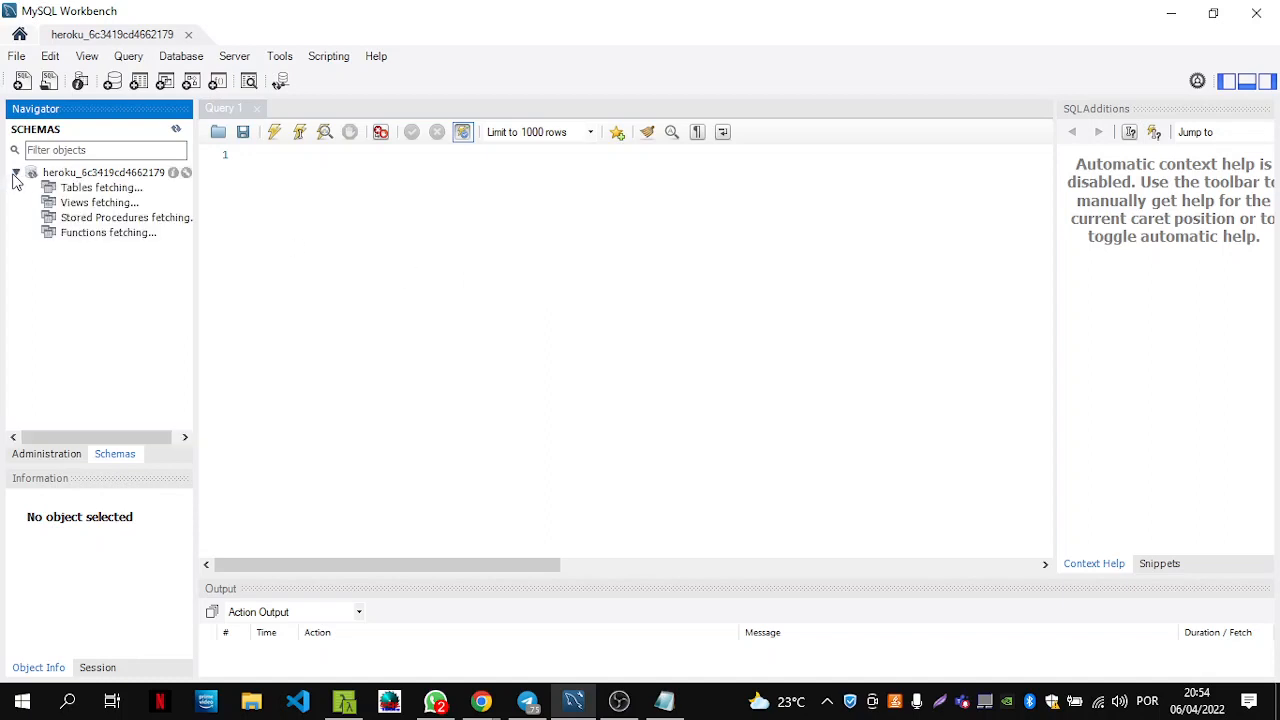
left_click(68, 174)
double_click(68, 174)
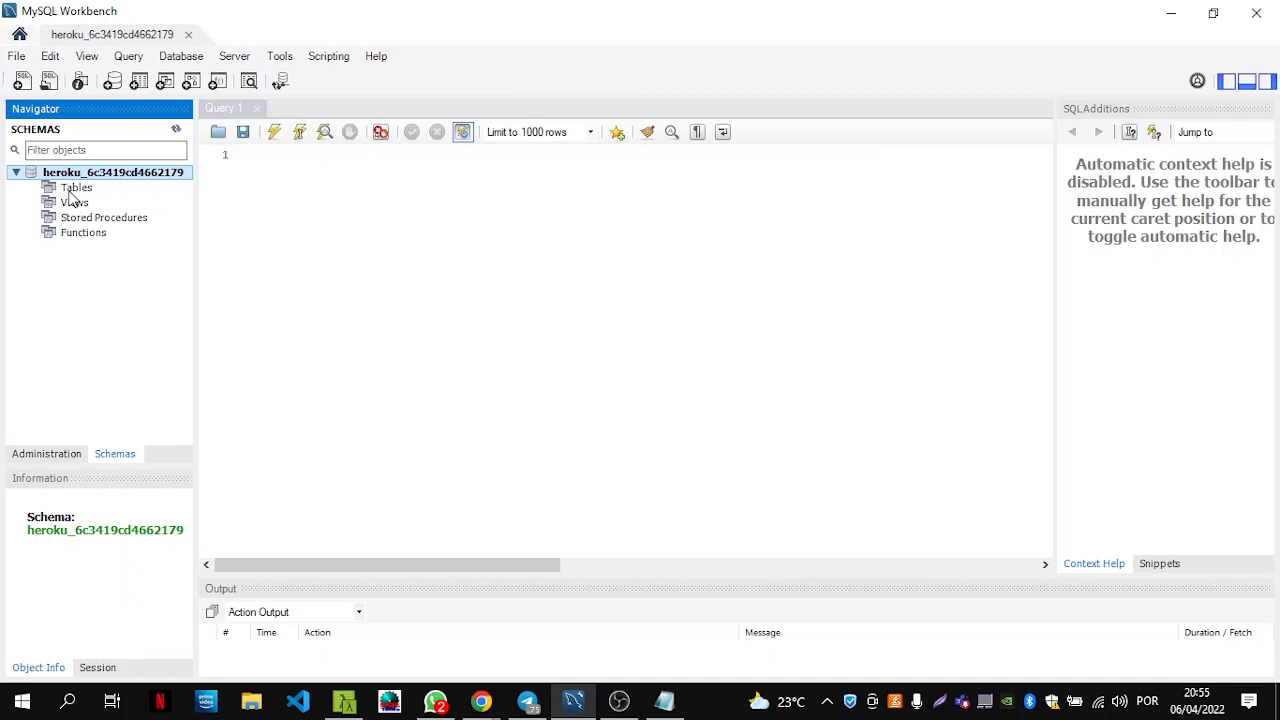
Create a new table from the heroku schema's Tables node in the Navigator.
right_click(68, 190)
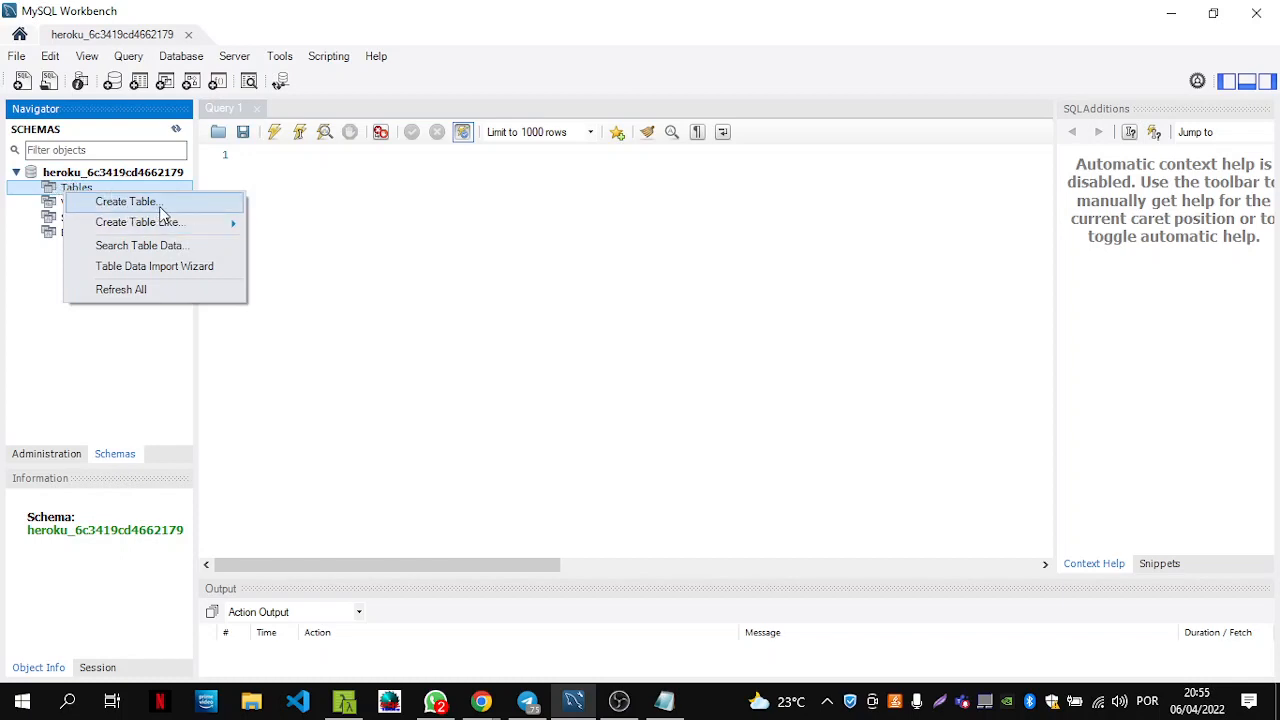
left_click(110, 205)
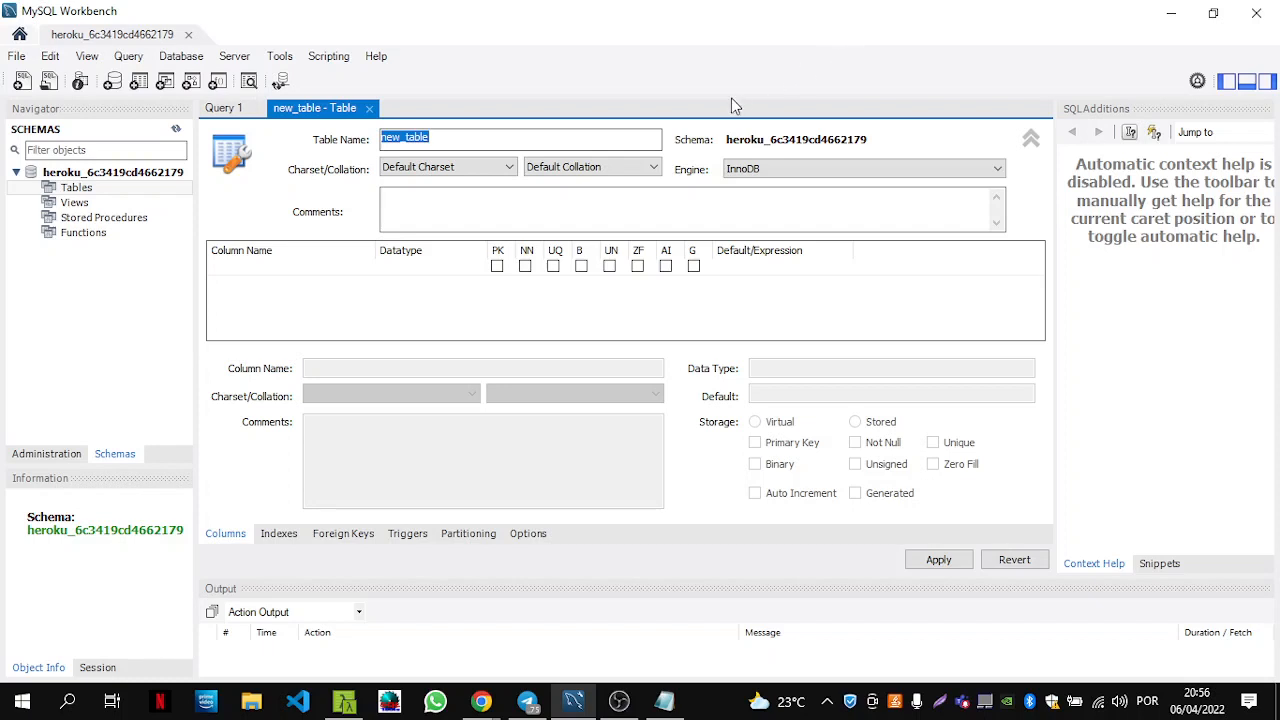
Replace the placeholder table name with 'paciente' in the table editor.
double_click(484, 132)
type("p")
key("BackSpace")
type("paciente")
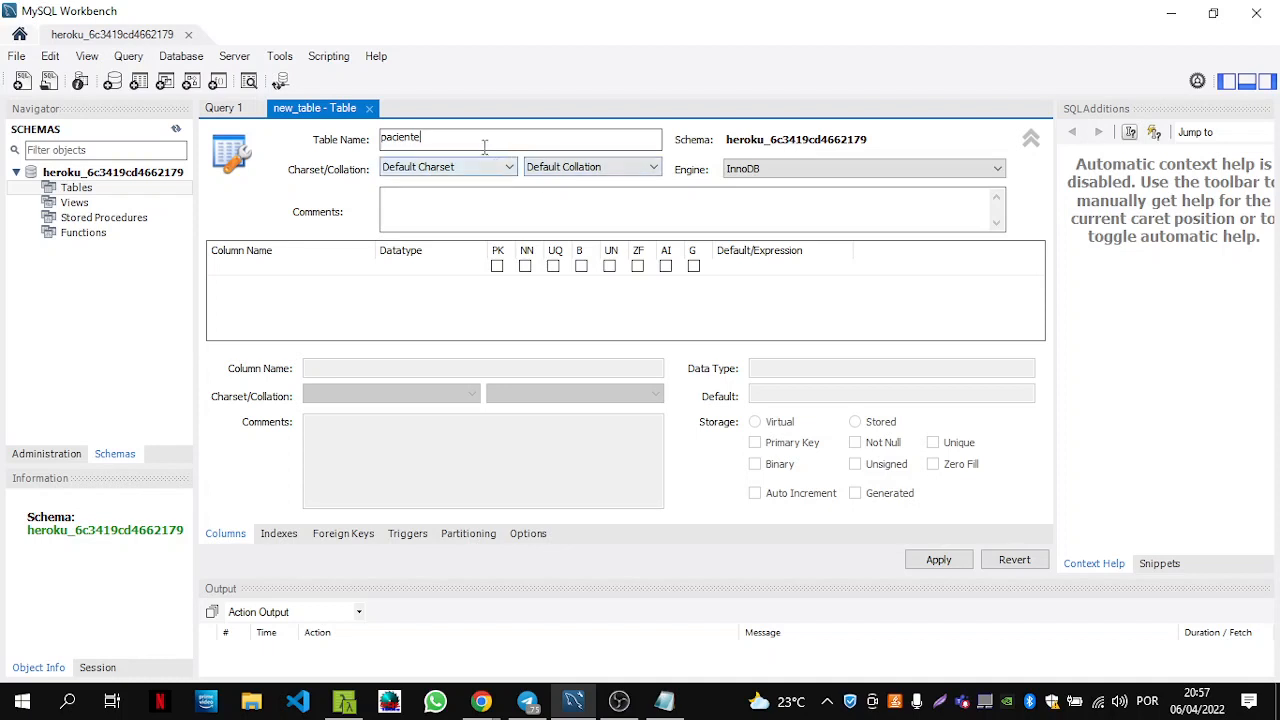
left_click(467, 213)
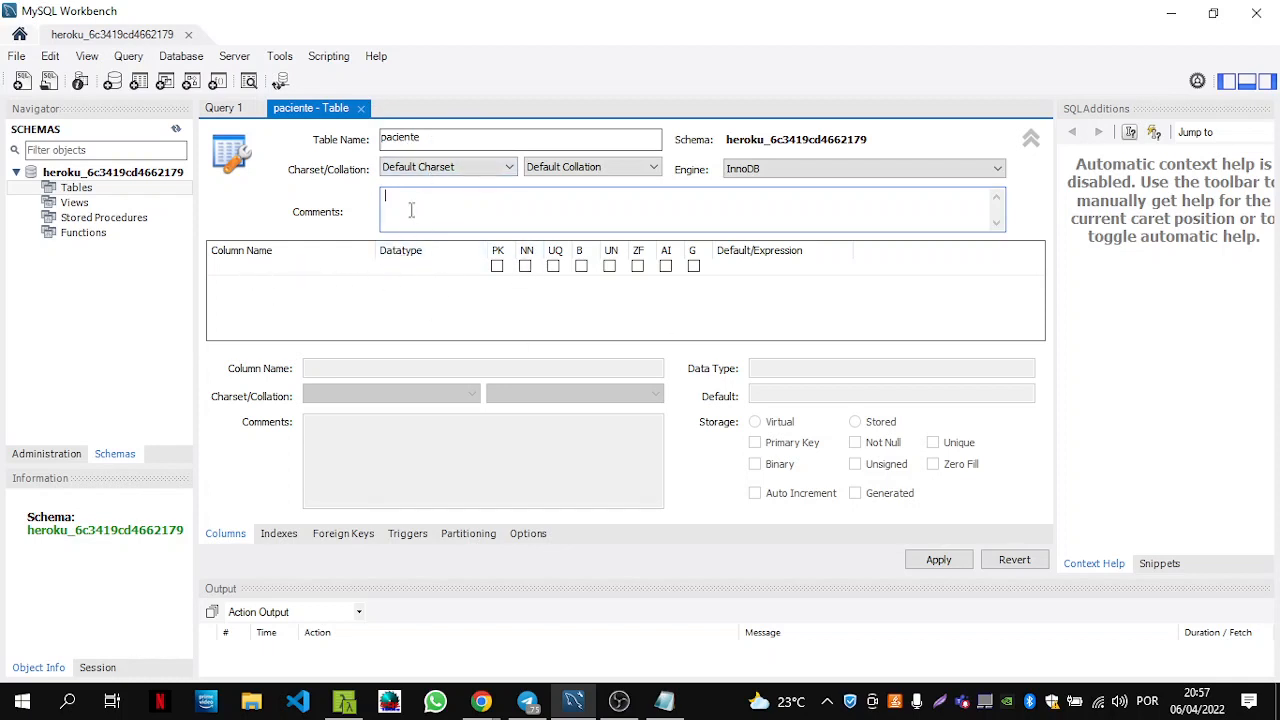
Add an idpaciente INT column as the table's not-null, auto-increment primary key.
double_click(271, 269)
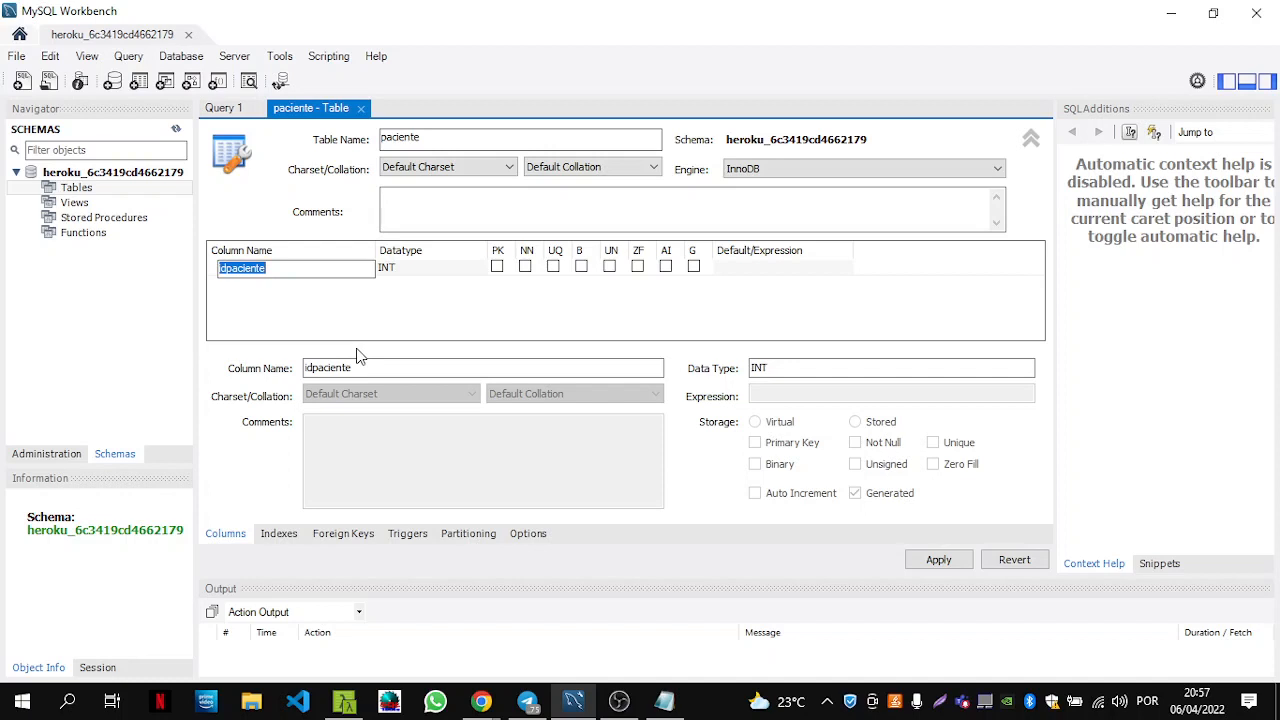
left_click(304, 272)
left_click_drag(304, 272, 214, 273)
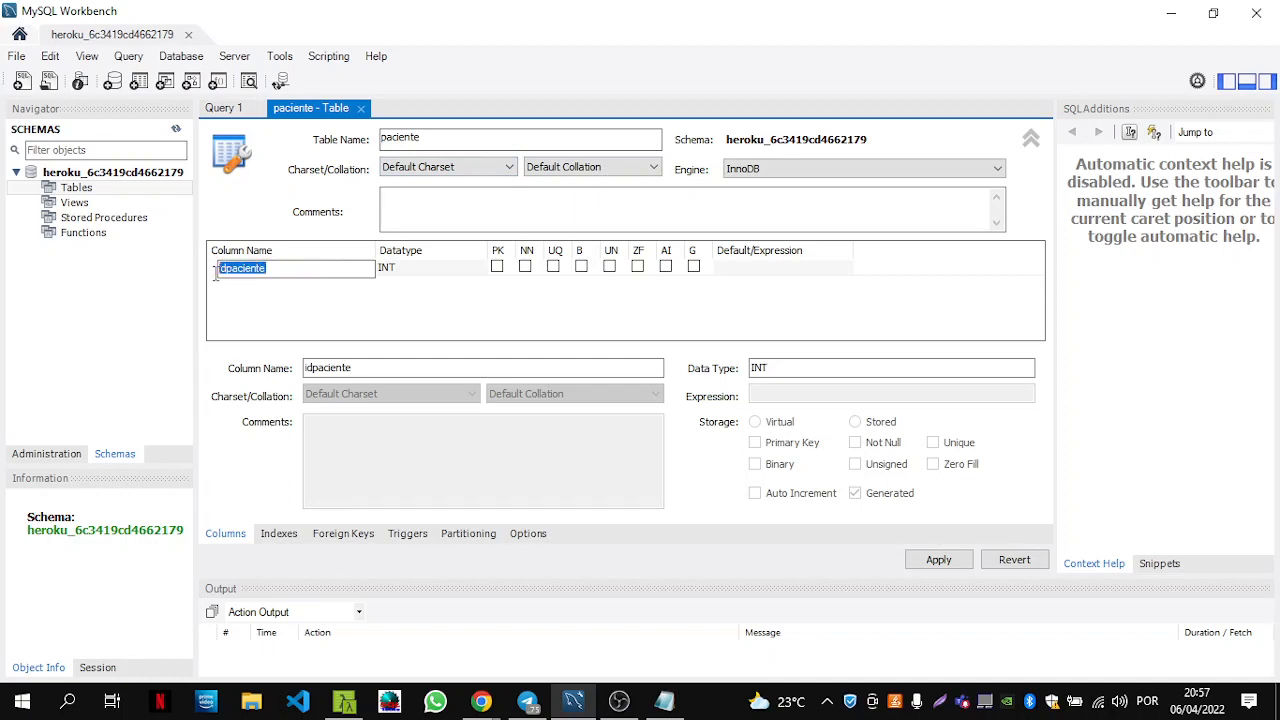
left_click(267, 267)
left_click_drag(289, 271, 213, 287)
left_click(497, 270)
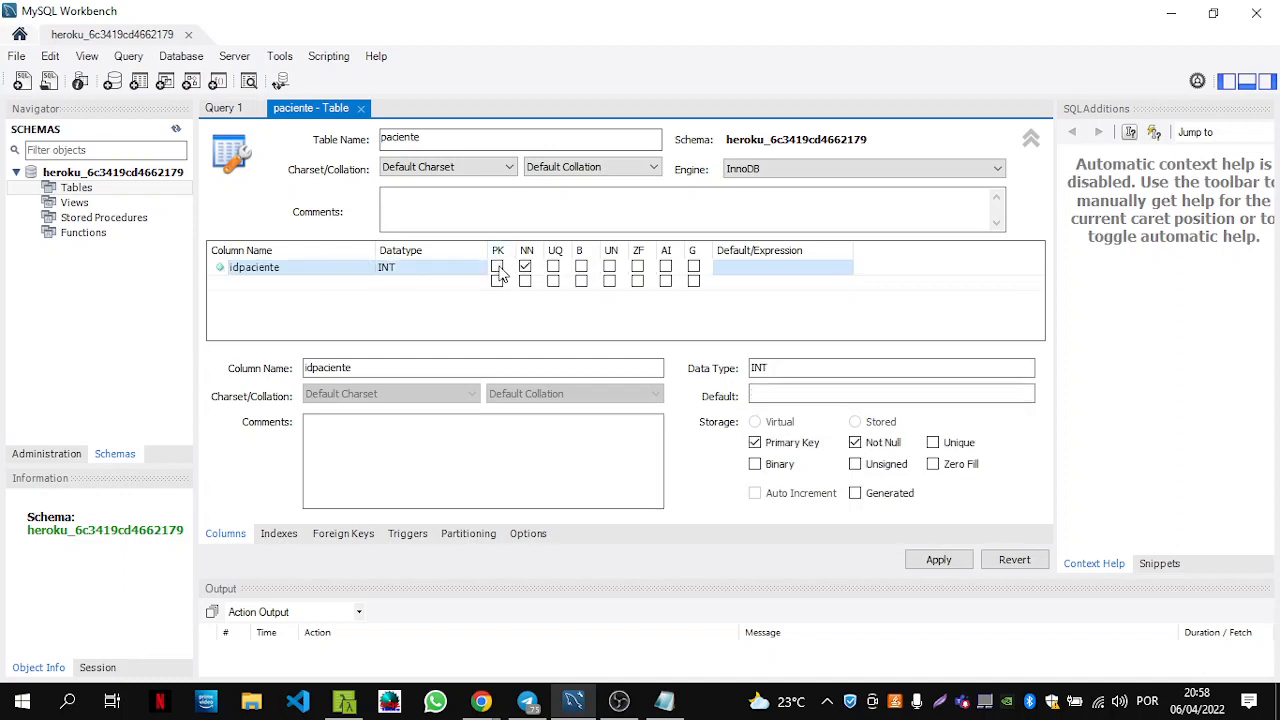
left_click(497, 267)
Add a second column and rename it from pacientecol to paciente.
left_click(285, 283)
left_click(272, 284)
left_click(252, 284)
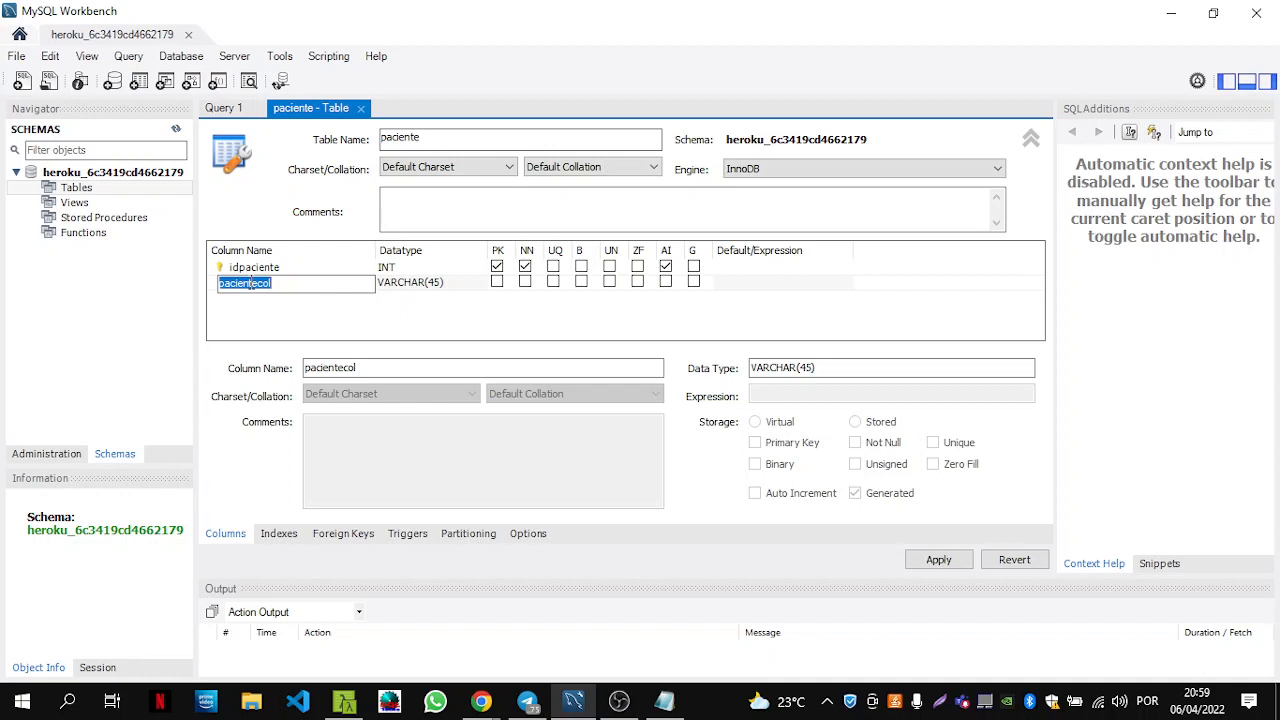
type("paciente")
Confirm the paciente VARCHAR(45) column as not null and start a third column below it.
left_click(450, 287)
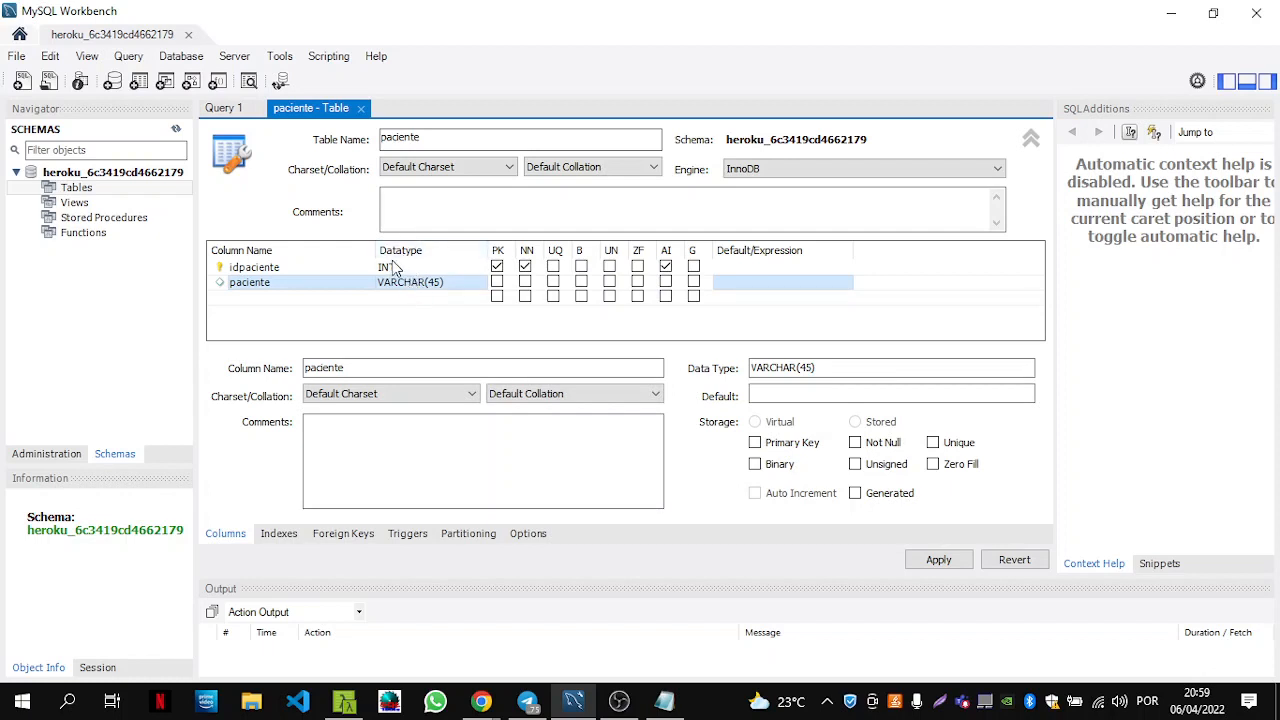
double_click(442, 284)
left_click(445, 284)
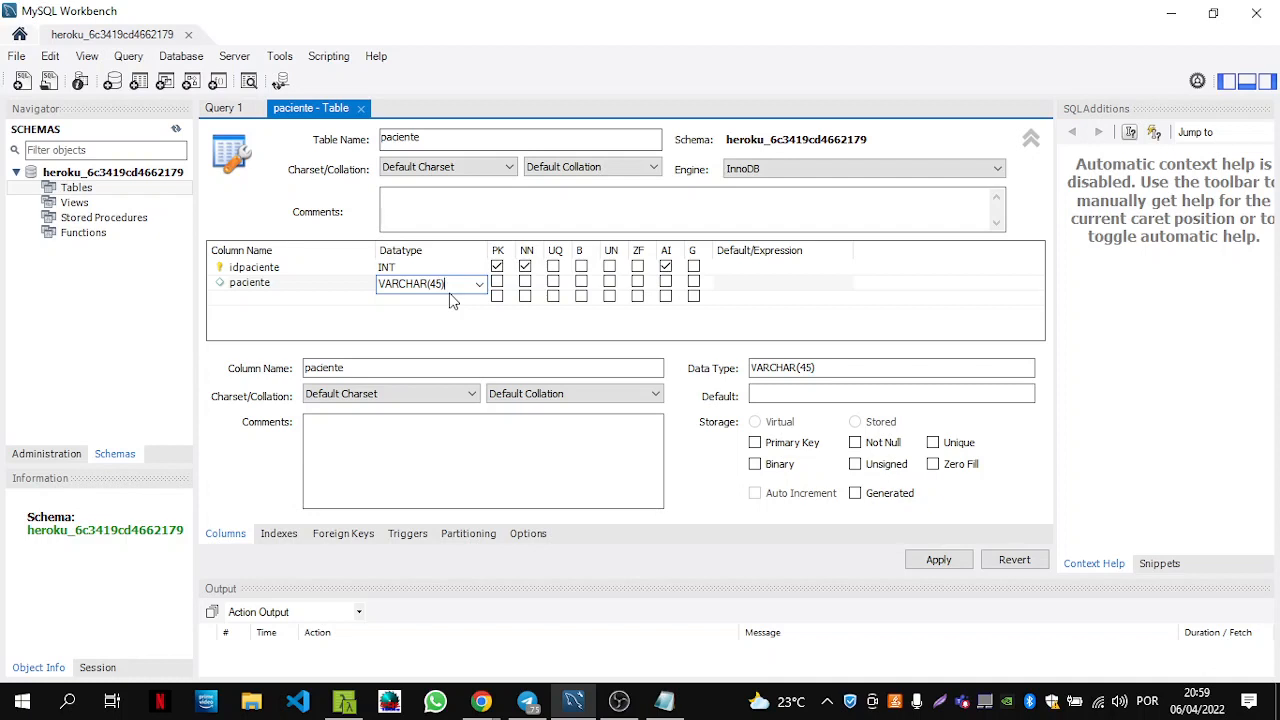
left_click(525, 284)
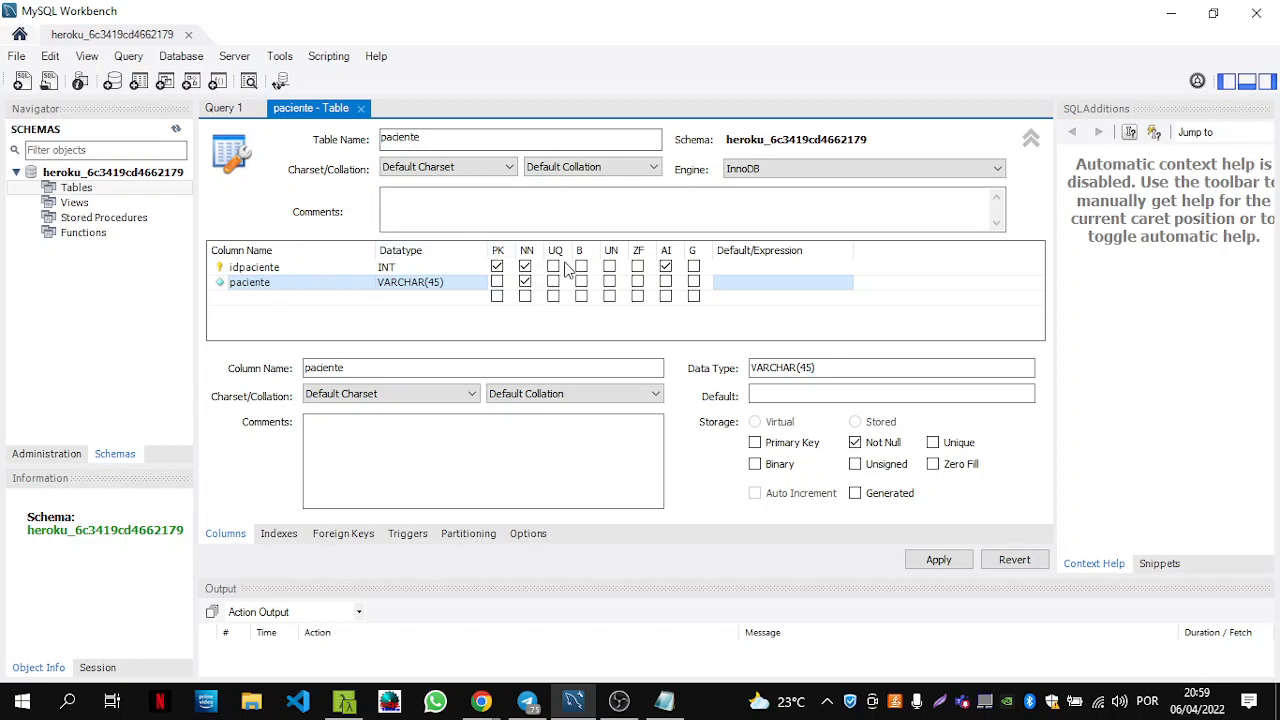
left_click(277, 299)
left_click(244, 300)
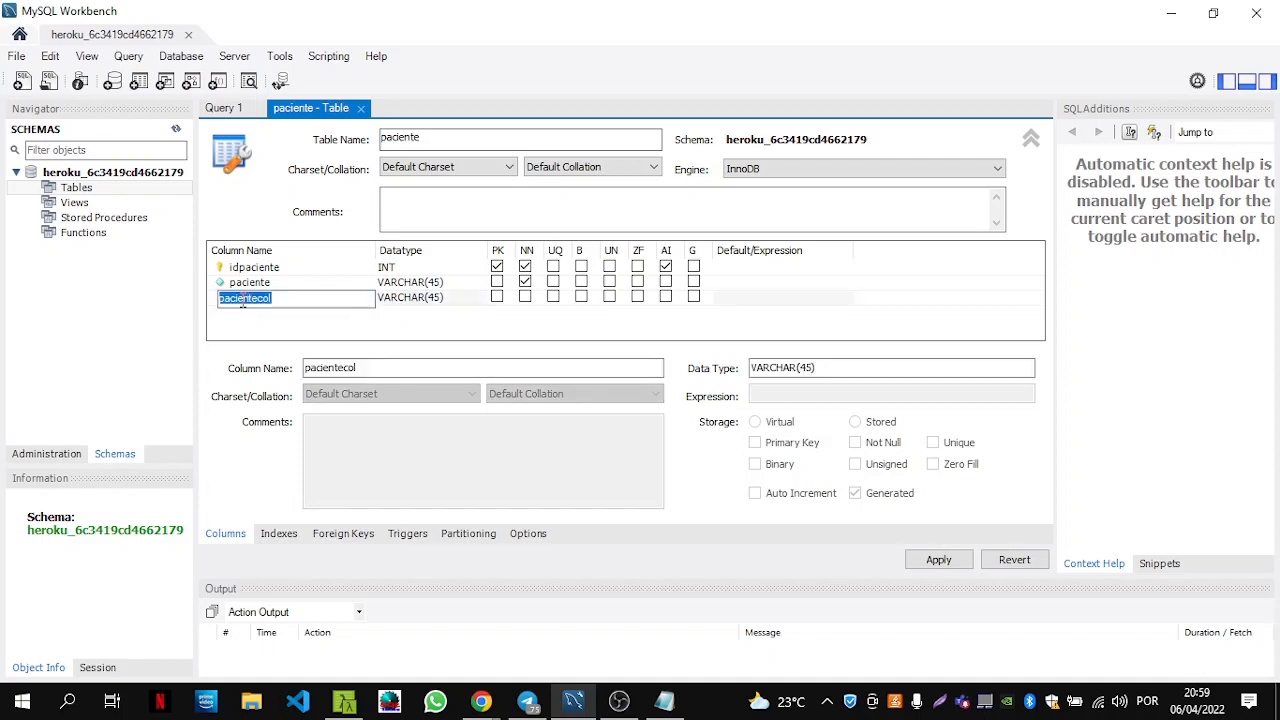
Name the third column sexo, set its datatype to CHAR and mark it not null.
type("sexo")
key("Tab")
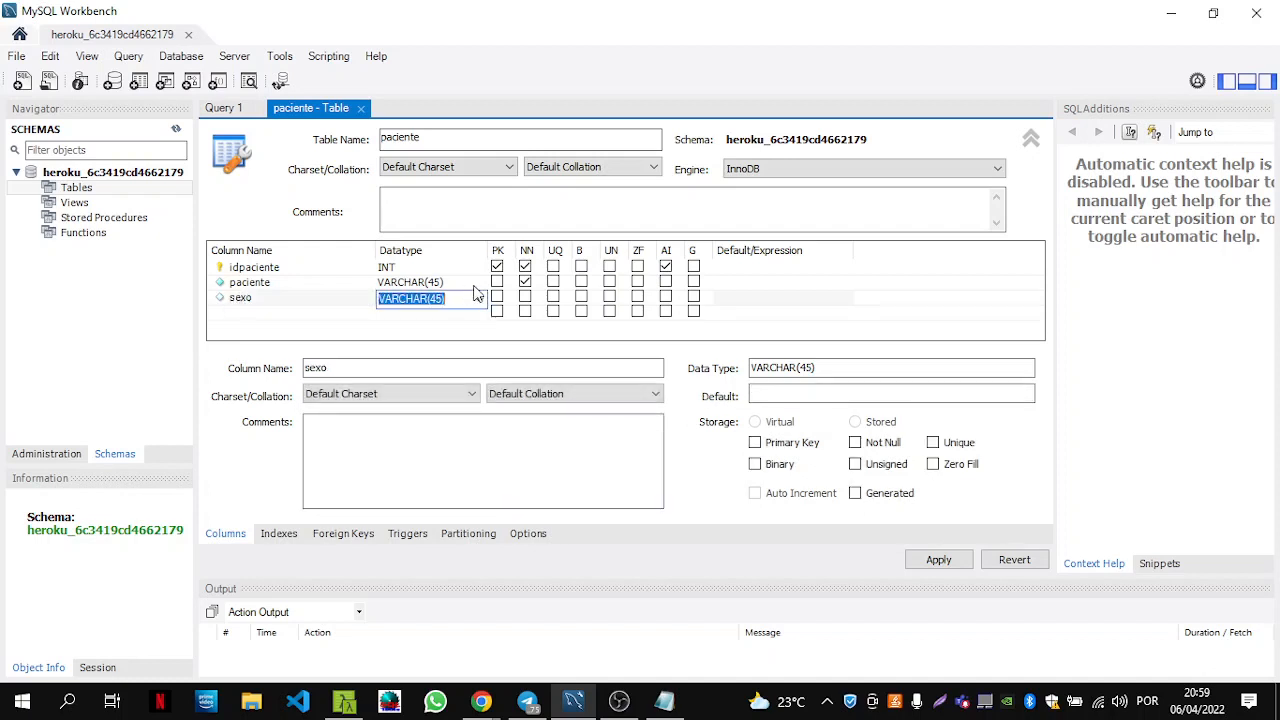
left_click(480, 298)
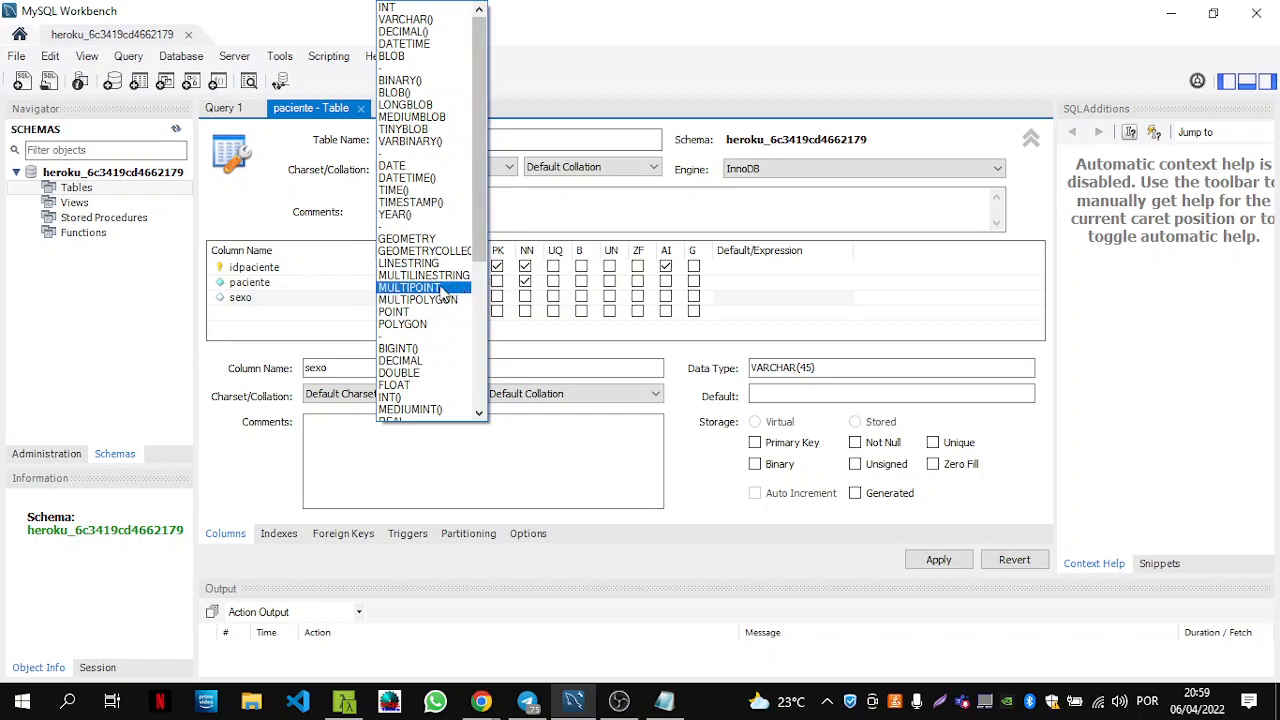
left_click(325, 325)
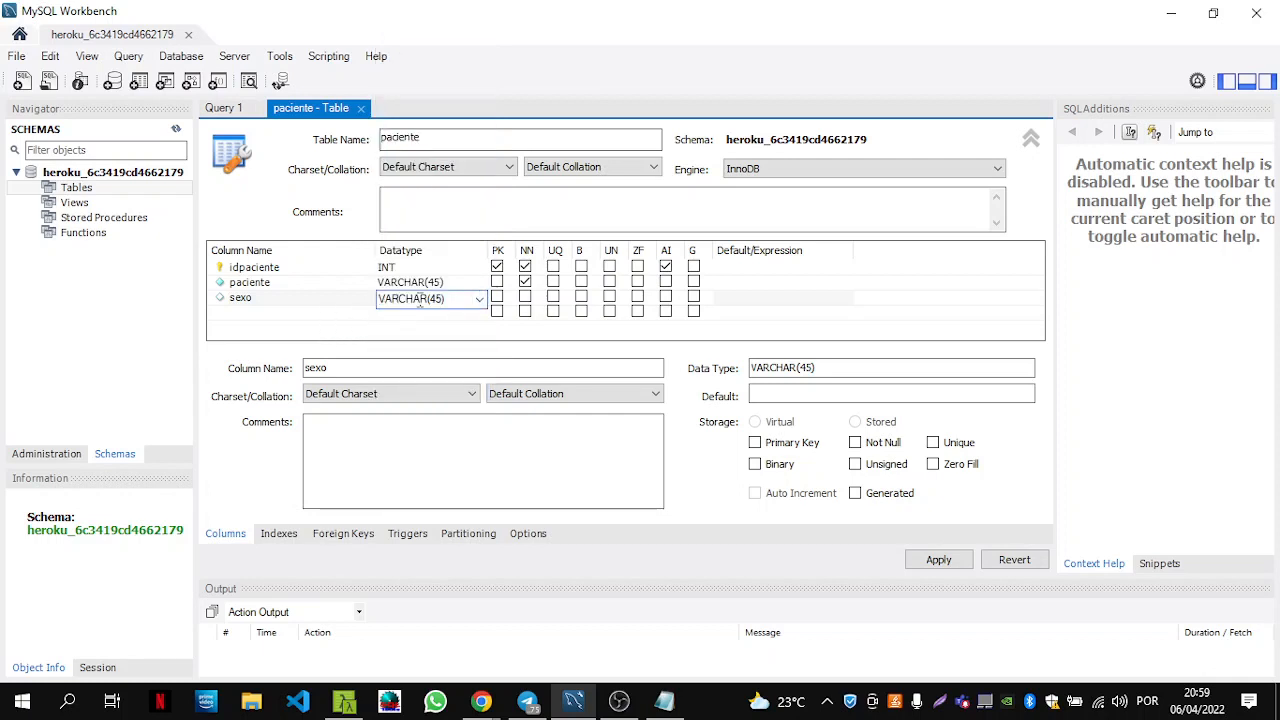
left_click_drag(456, 298, 378, 299)
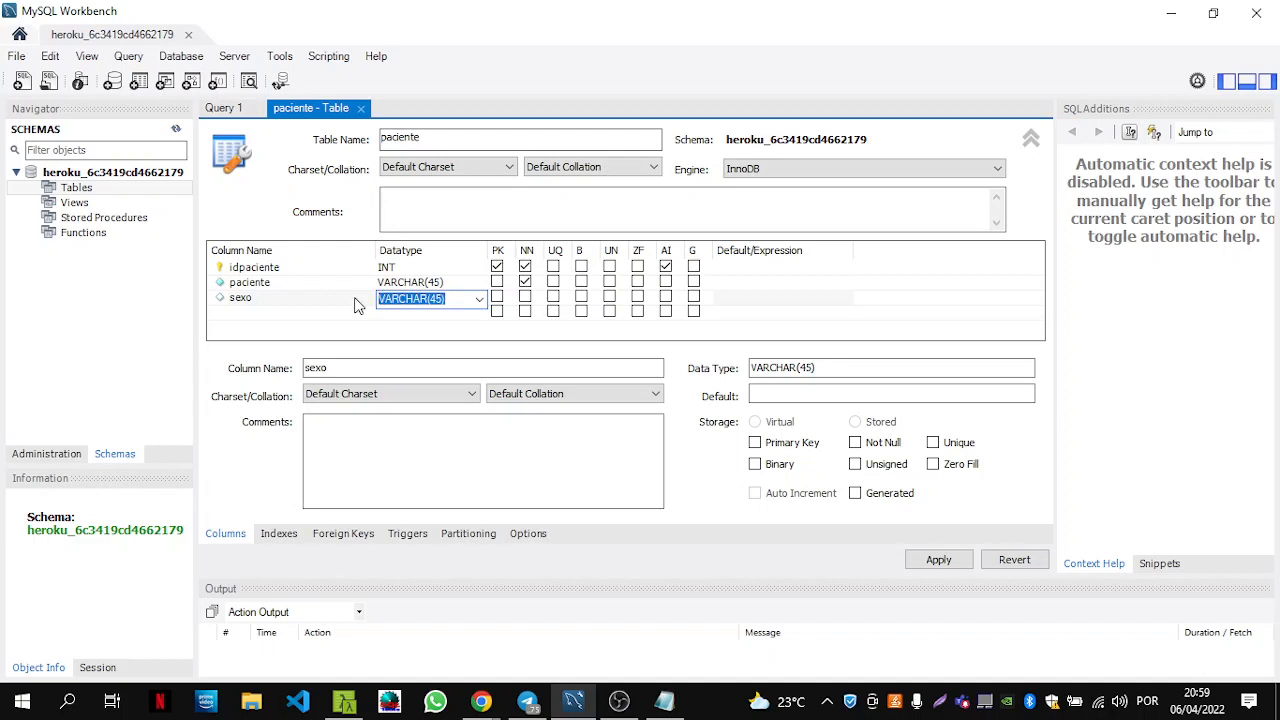
type("V")
key("BackSpace")
type("CHAR")
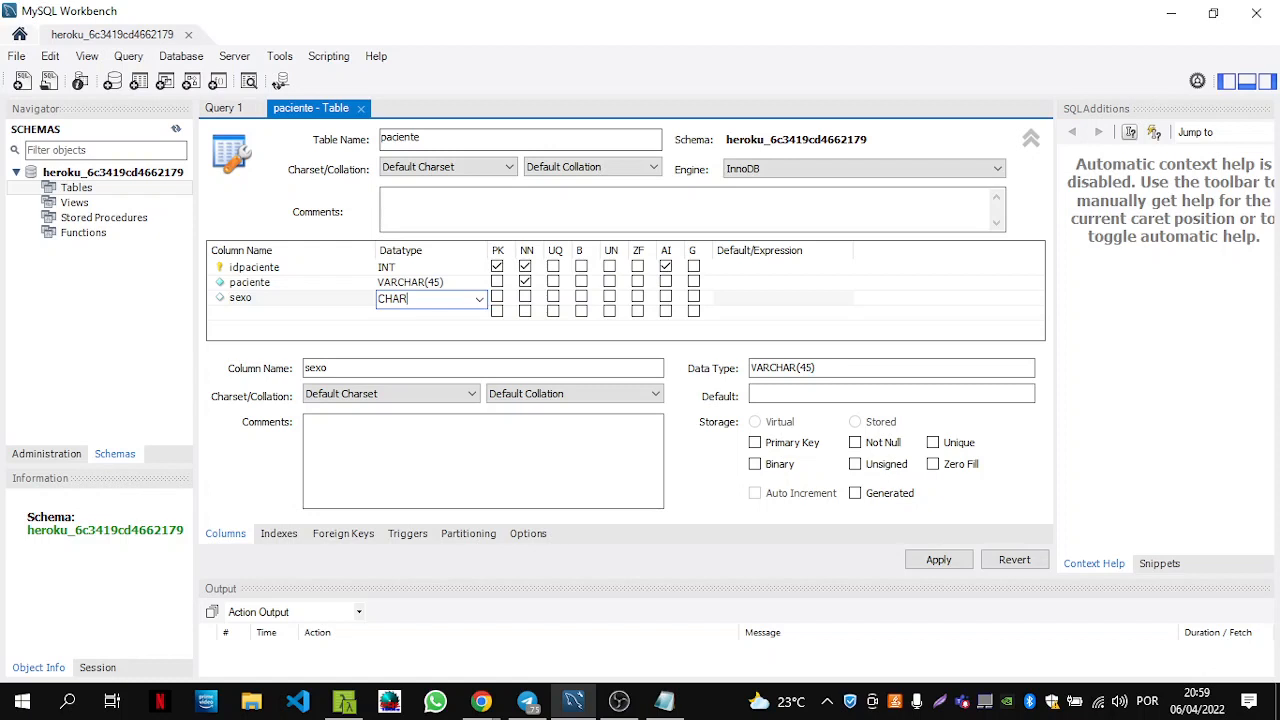
key("Tab")
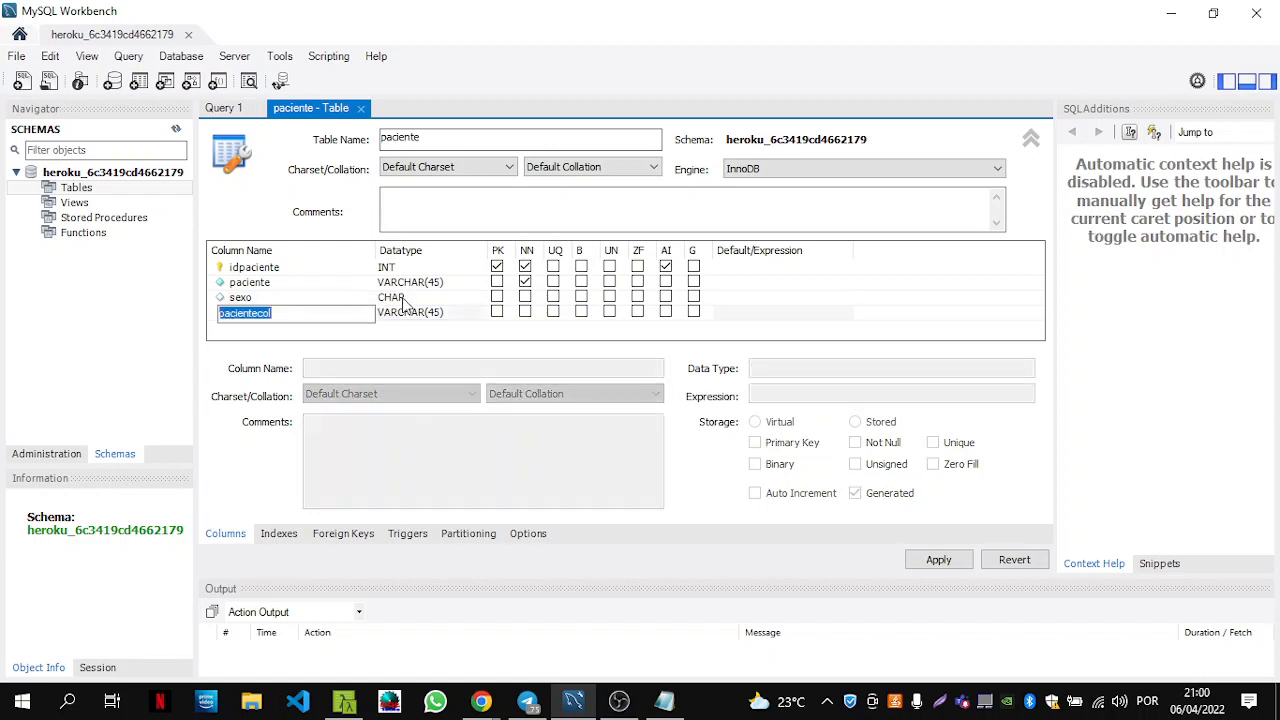
left_click(526, 298)
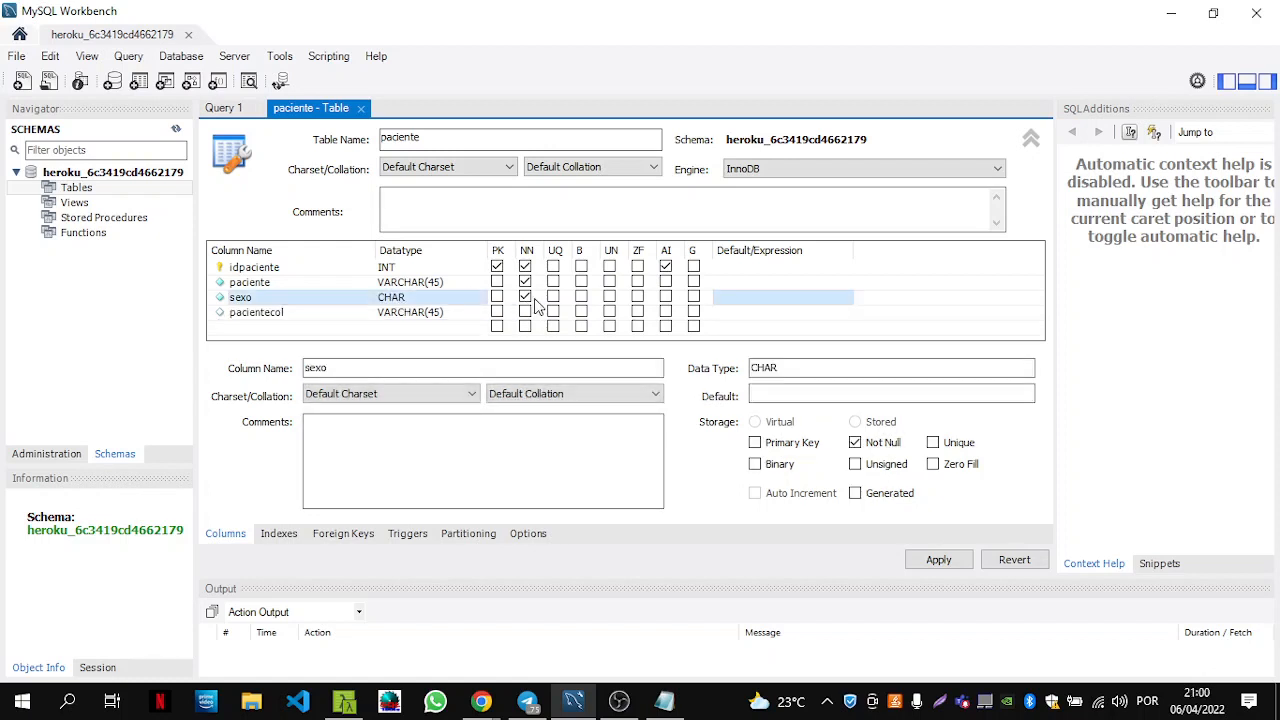
Rename the fourth column from pacientecol to idcidade and change its datatype to INT.
left_click(279, 315)
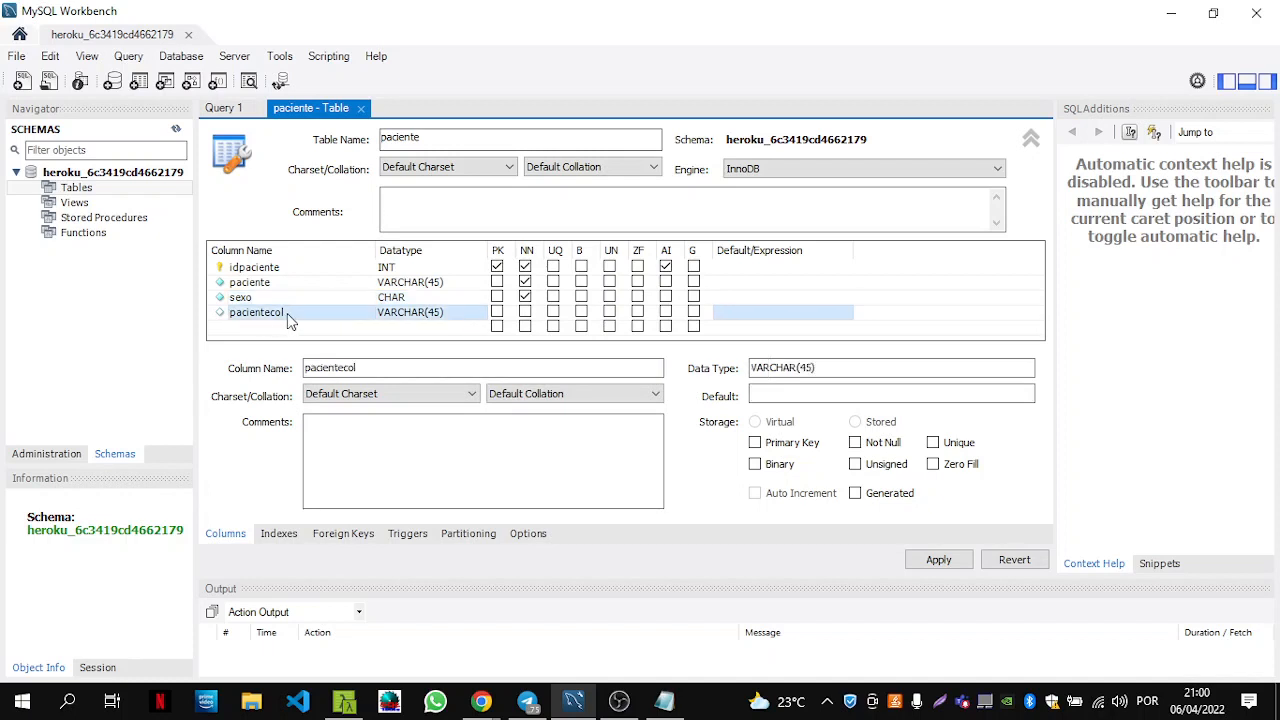
left_click(287, 313)
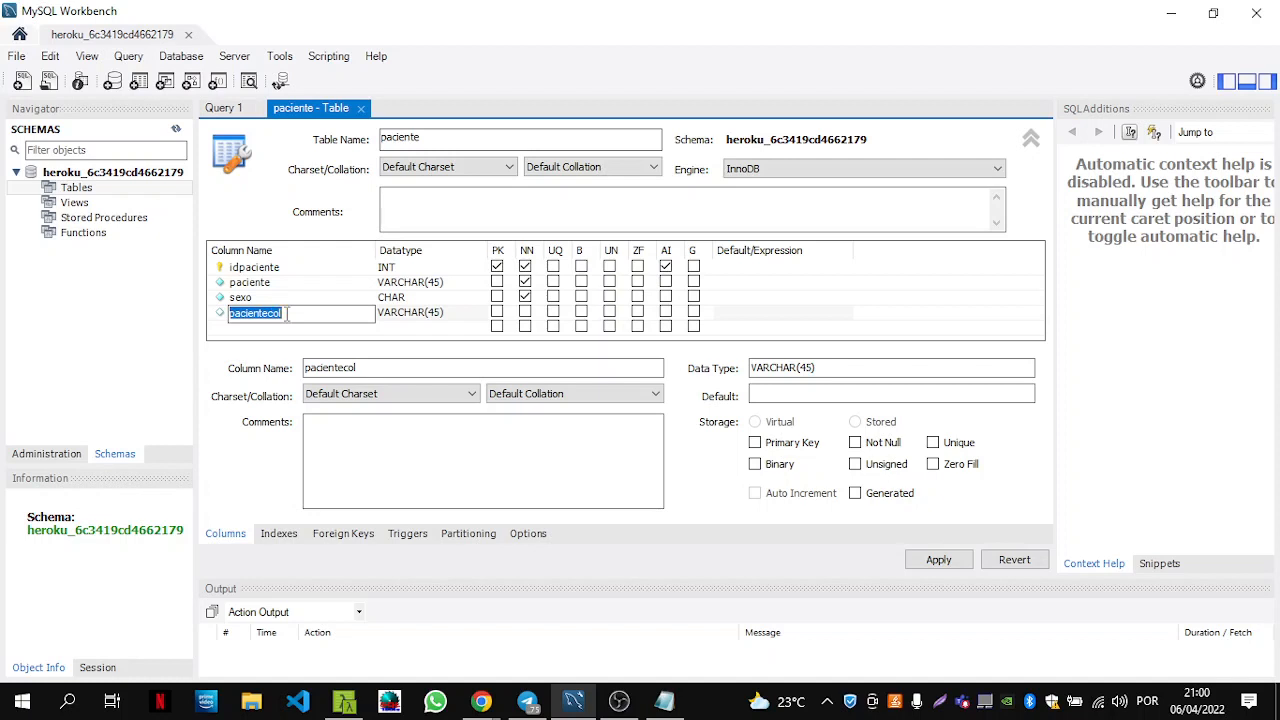
type("idcida")
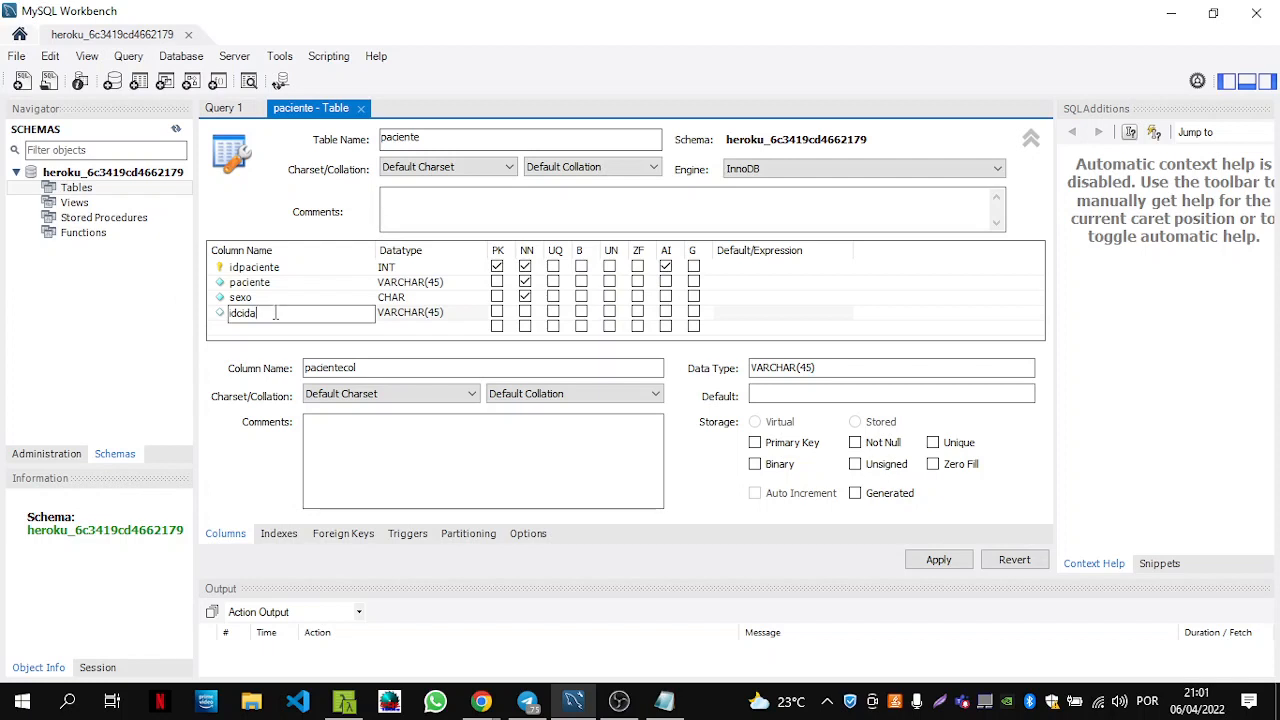
type("de")
left_click(420, 312)
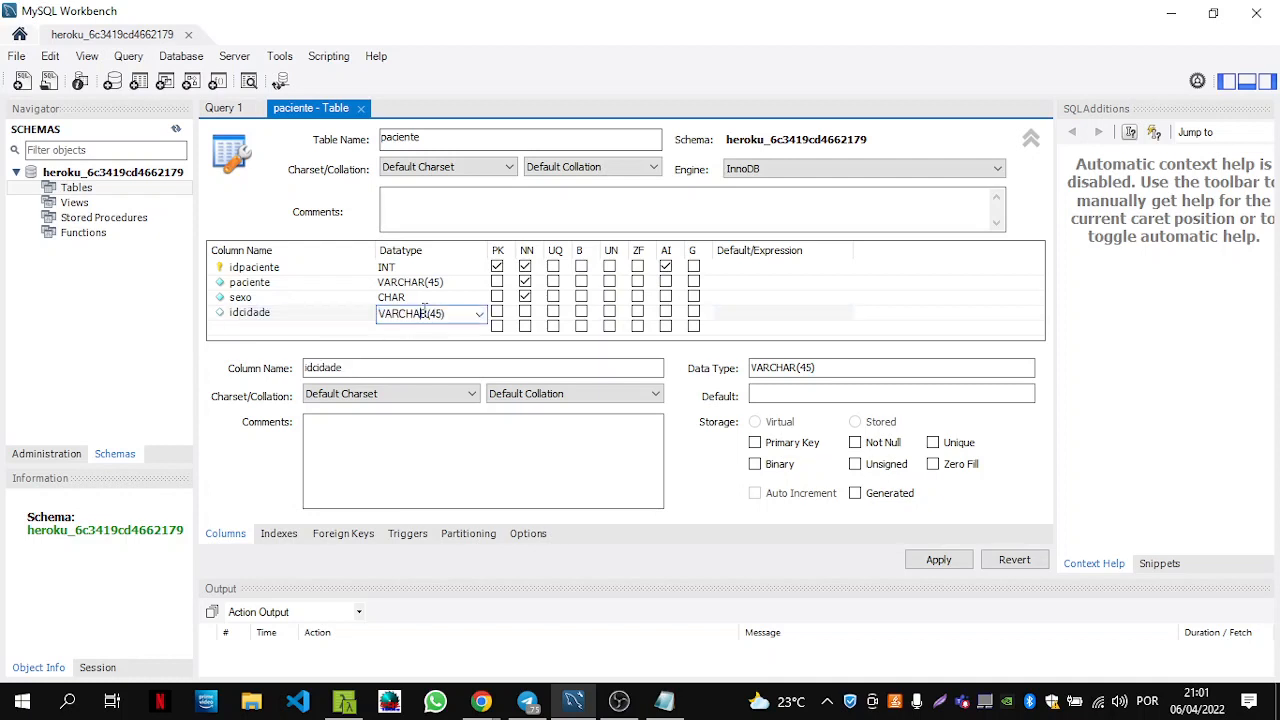
left_click_drag(448, 313, 367, 318)
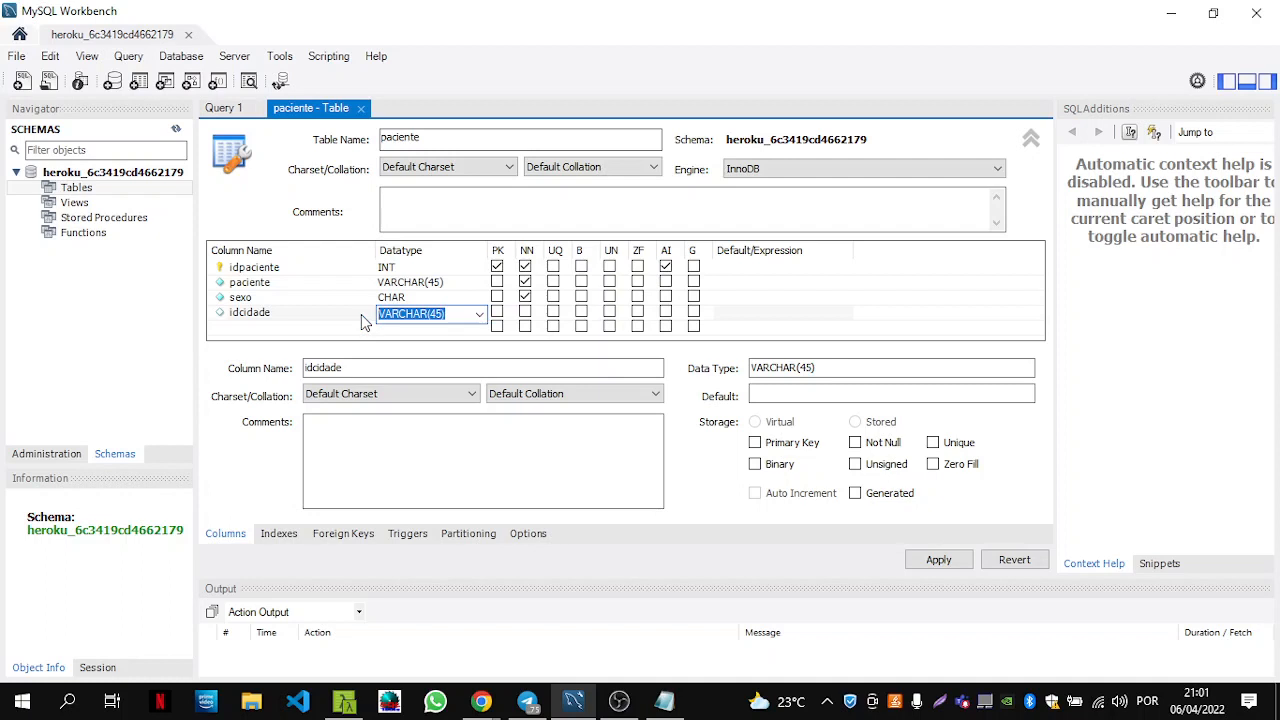
type("INT")
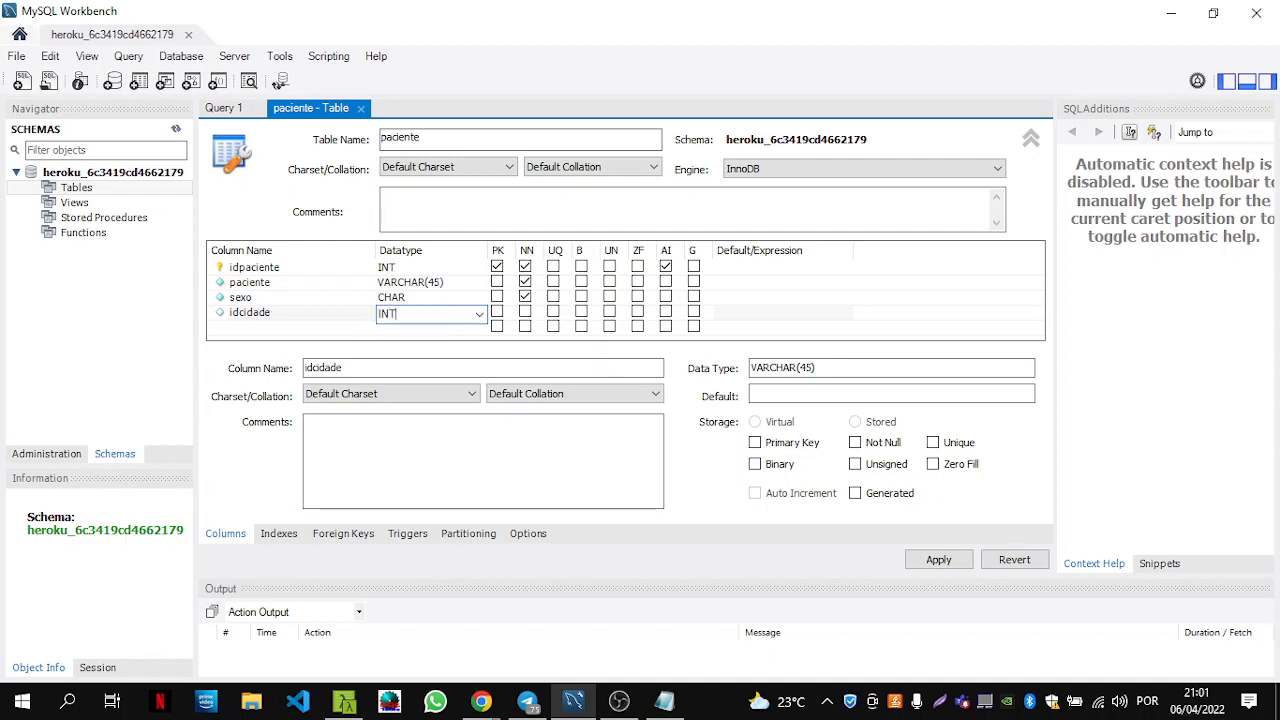
double_click(364, 324)
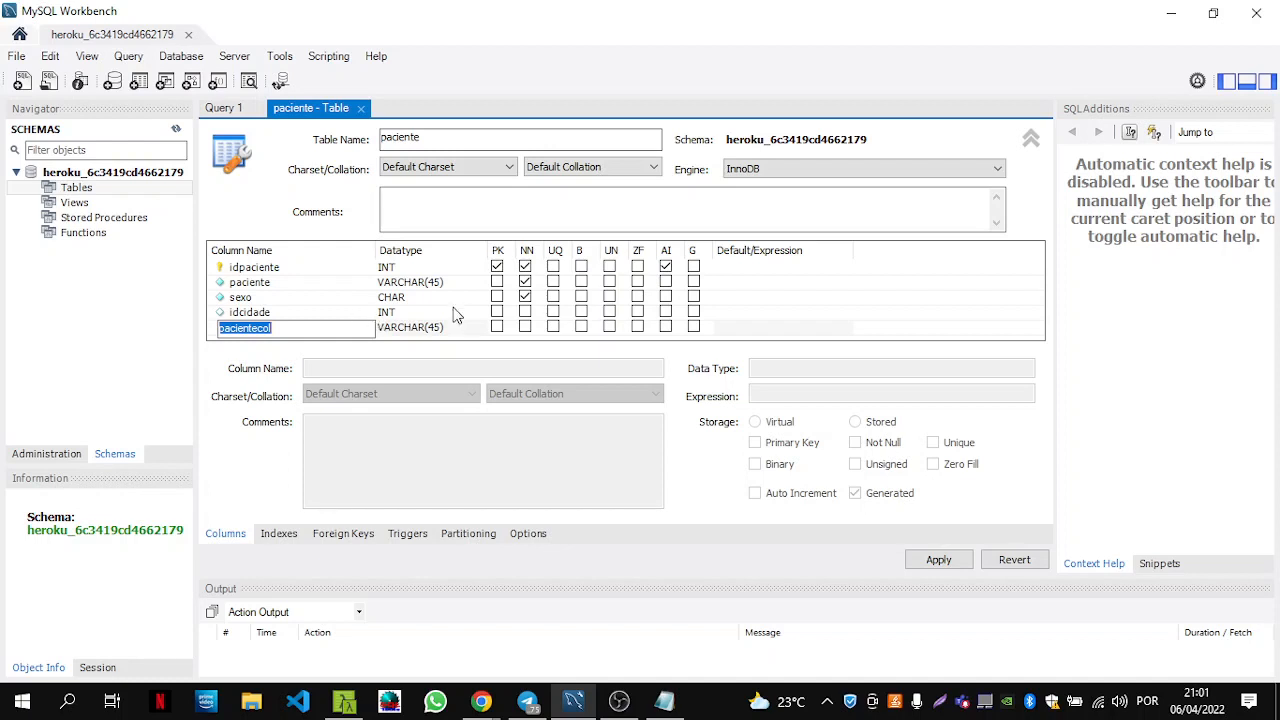
Mark idcidade not null and add a required idprofissao INT fifth column.
left_click(525, 312)
scroll(308, 325, "down", 1)
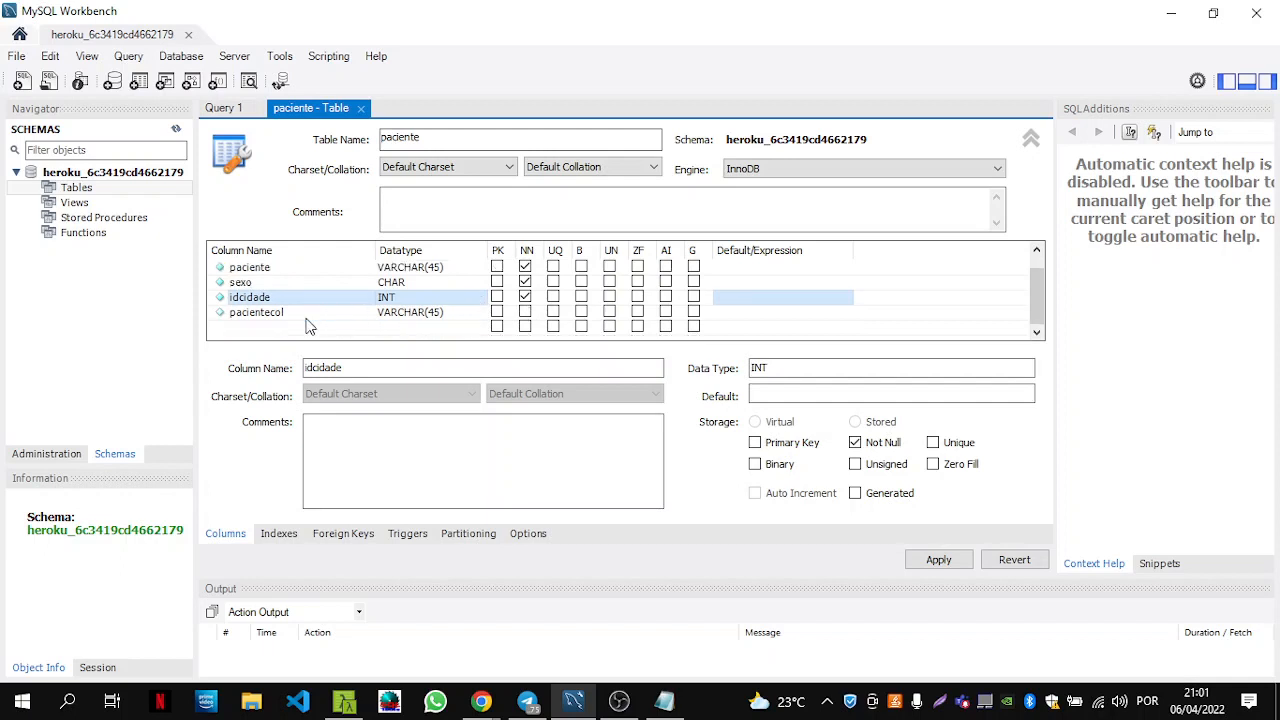
left_click(285, 314)
scroll(282, 320, "up", 1)
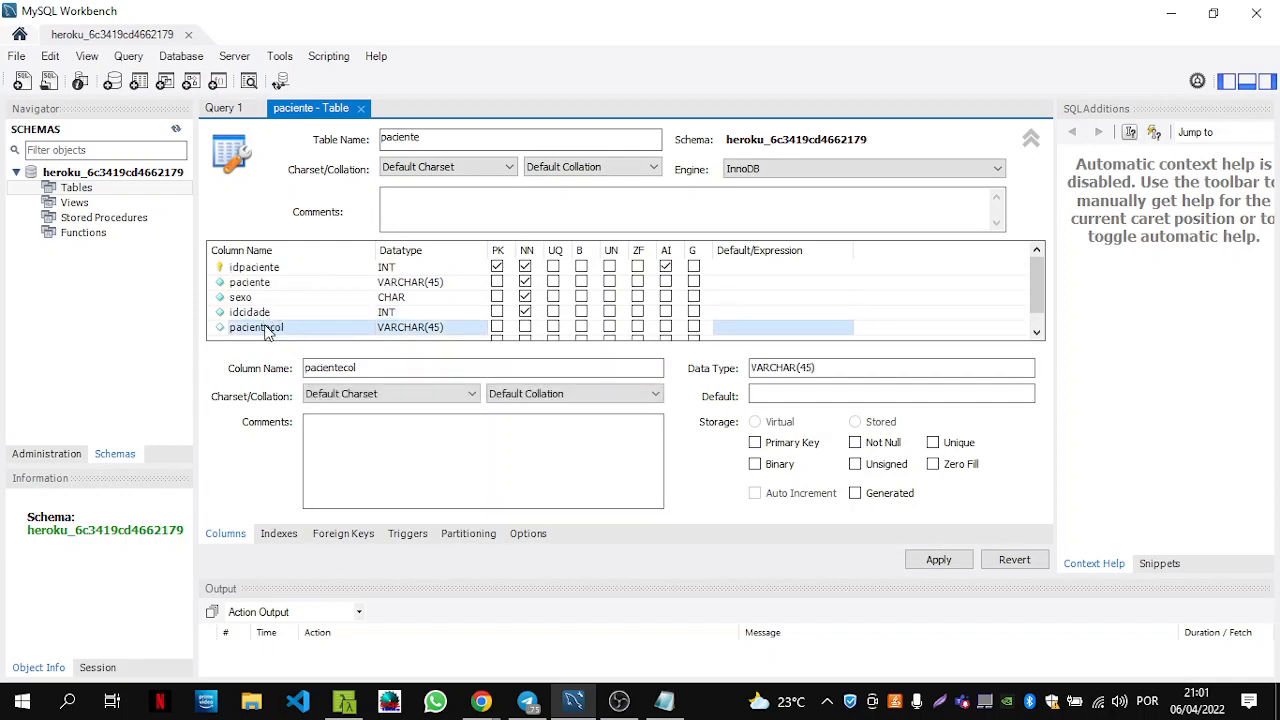
double_click(270, 327)
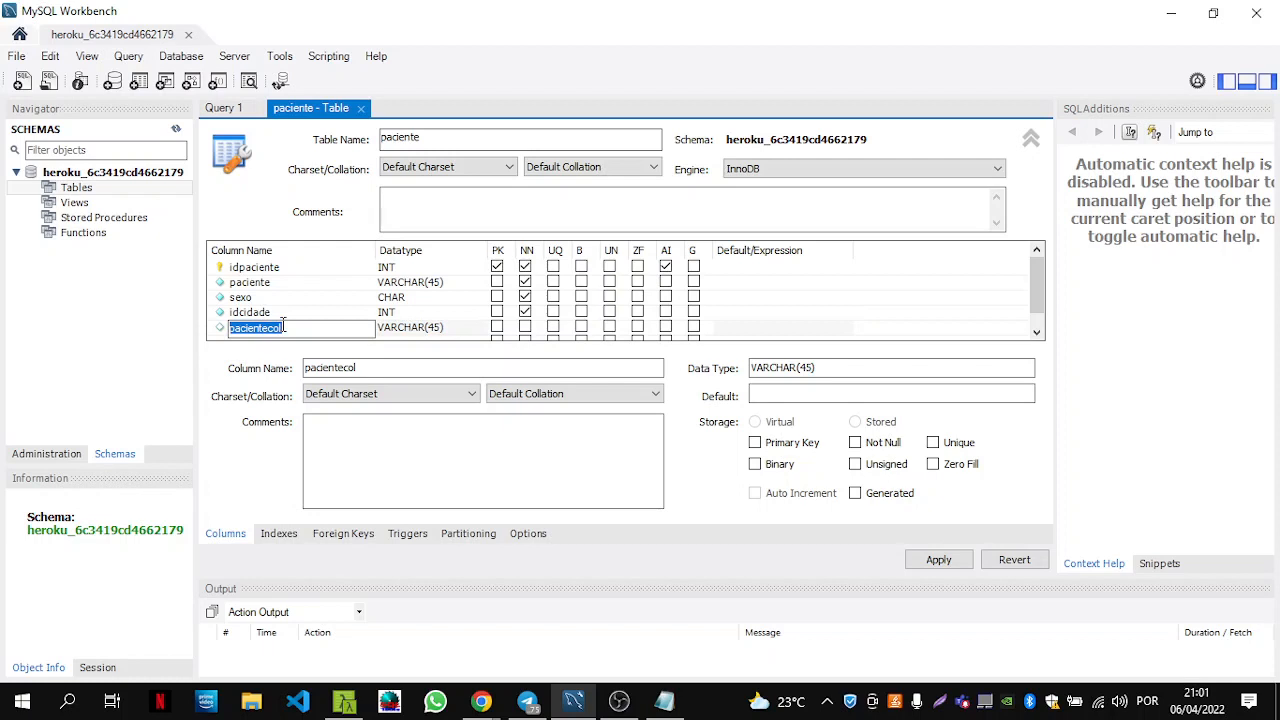
type("idprofis")
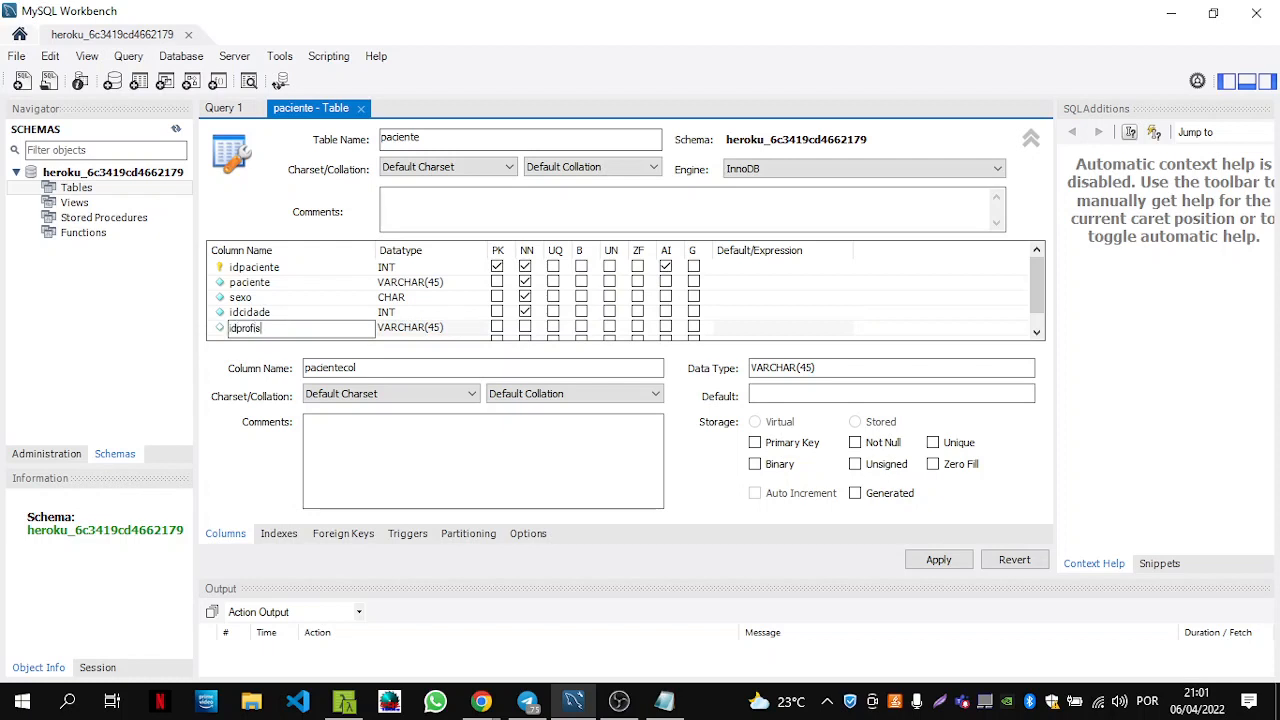
type("sao")
key("Tab")
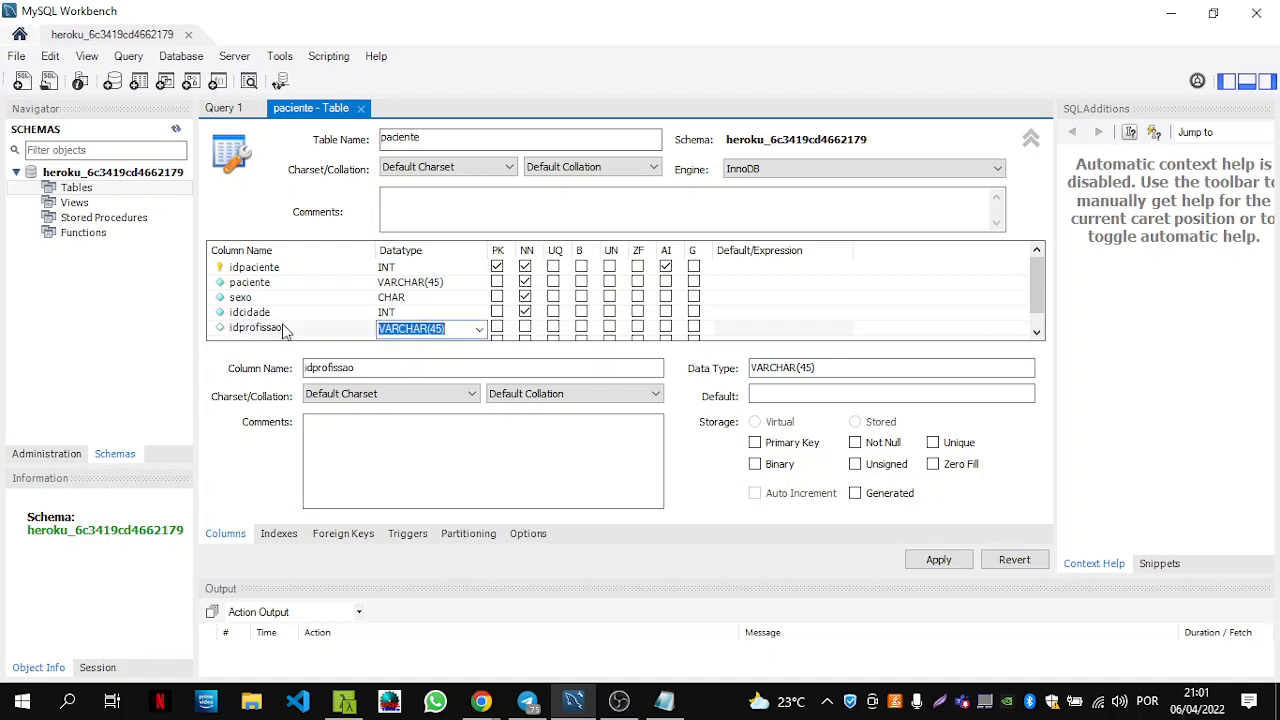
type("INT")
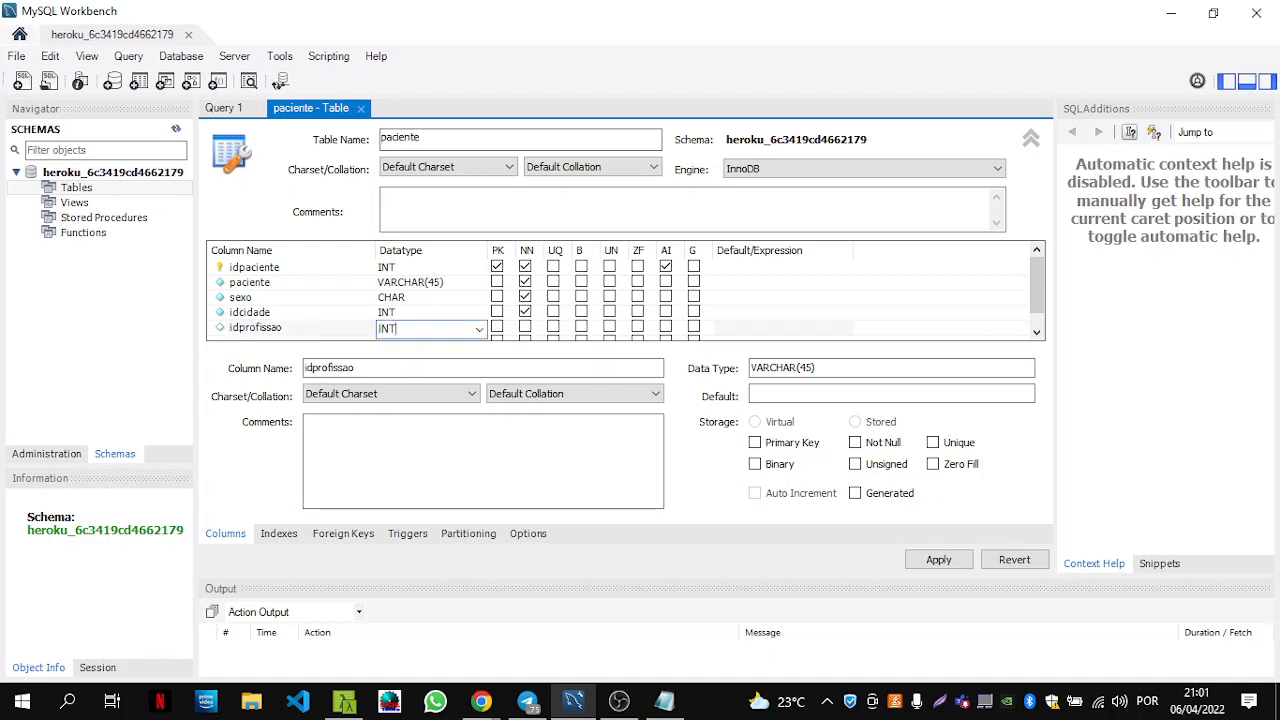
left_click(526, 327)
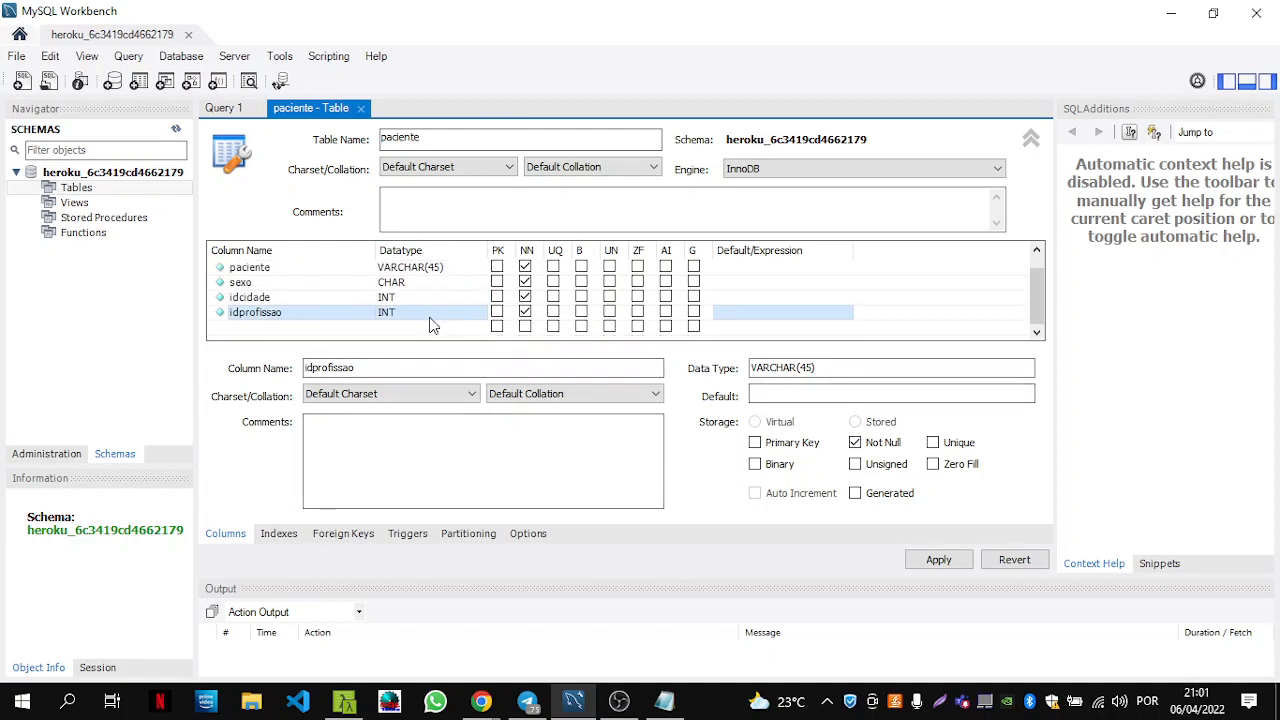
scroll(430, 325, "down", 1)
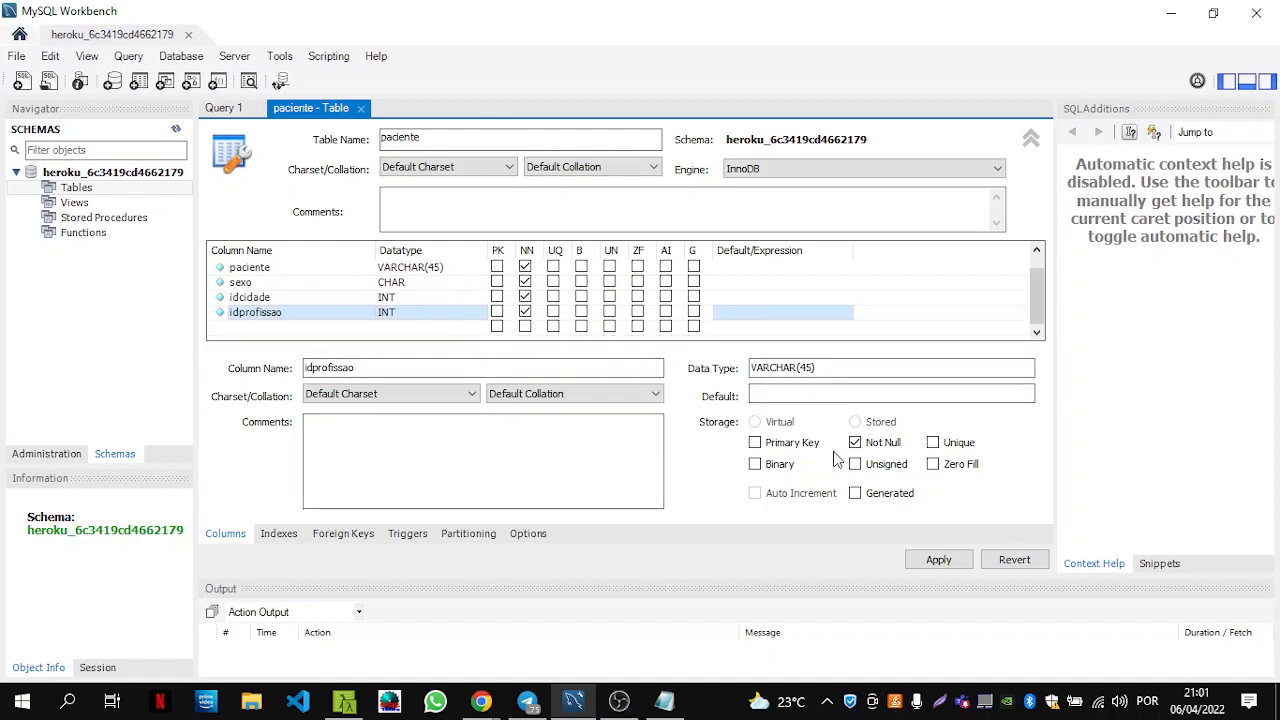
Apply the paciente table, reviewing the CREATE TABLE script before executing it.
left_click(940, 560)
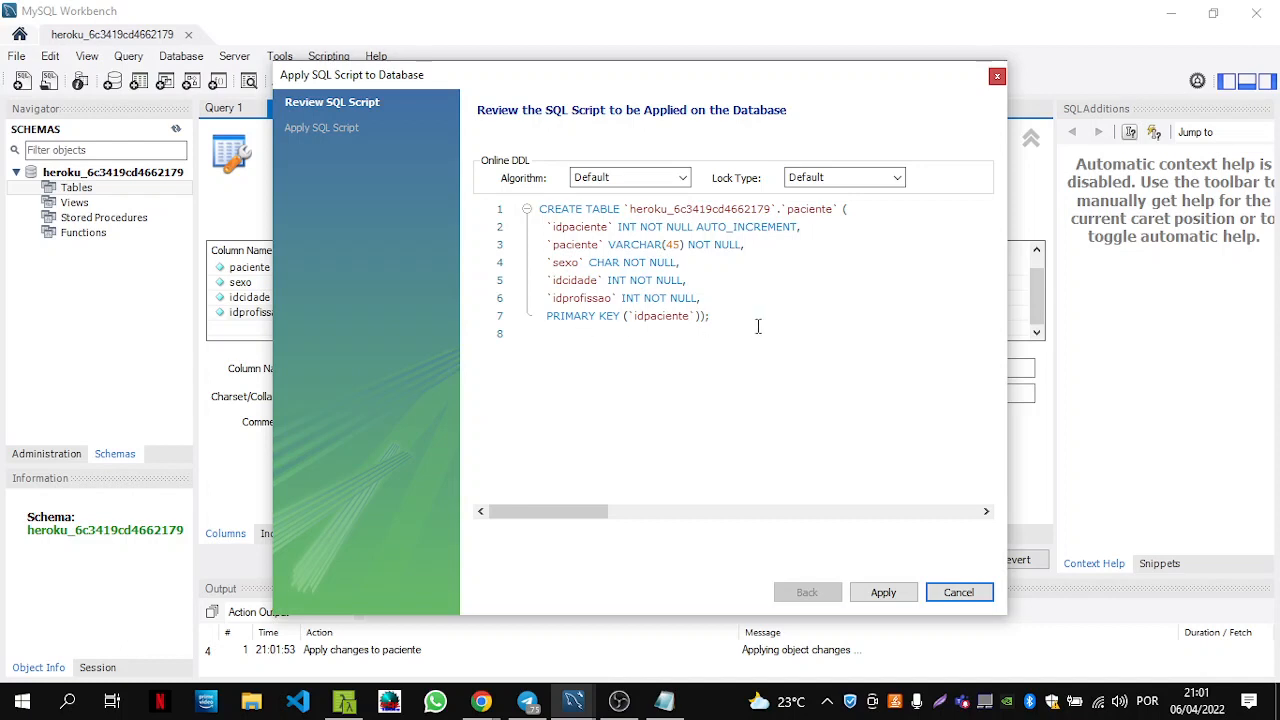
left_click_drag(758, 326, 533, 209)
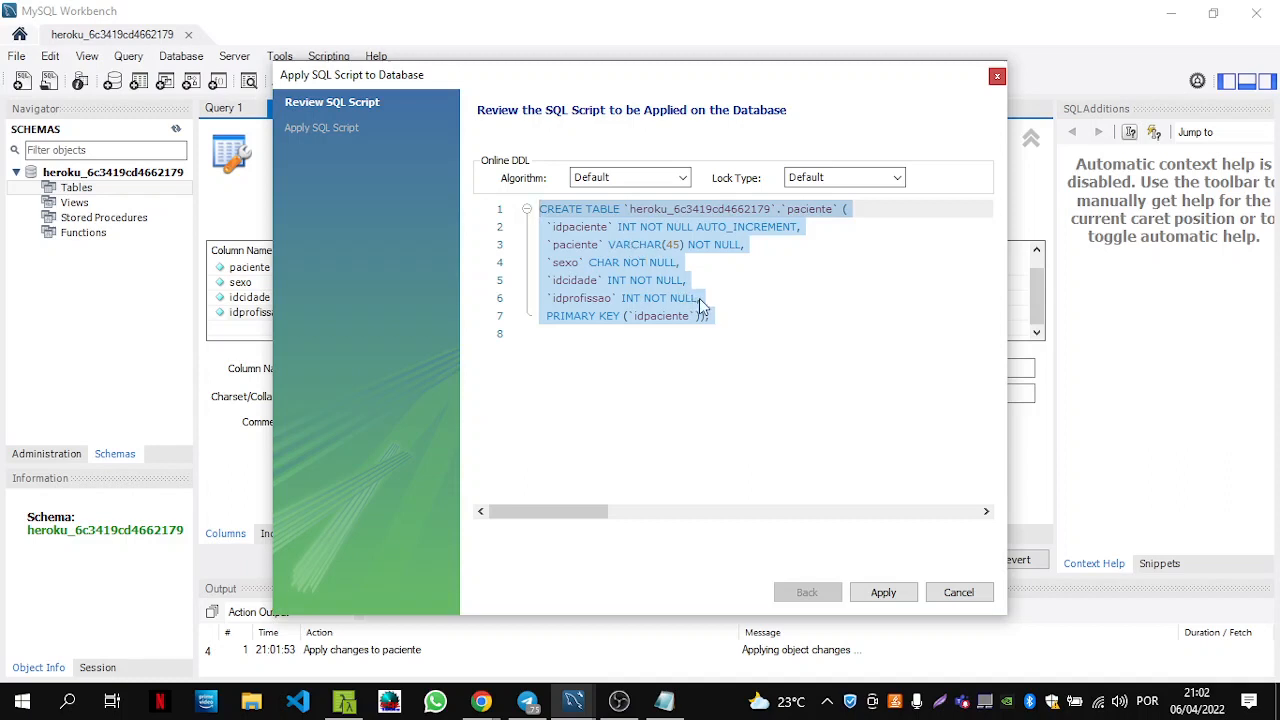
left_click(751, 329)
left_click_drag(751, 329, 540, 210)
left_click(749, 338)
left_click_drag(749, 338, 498, 216)
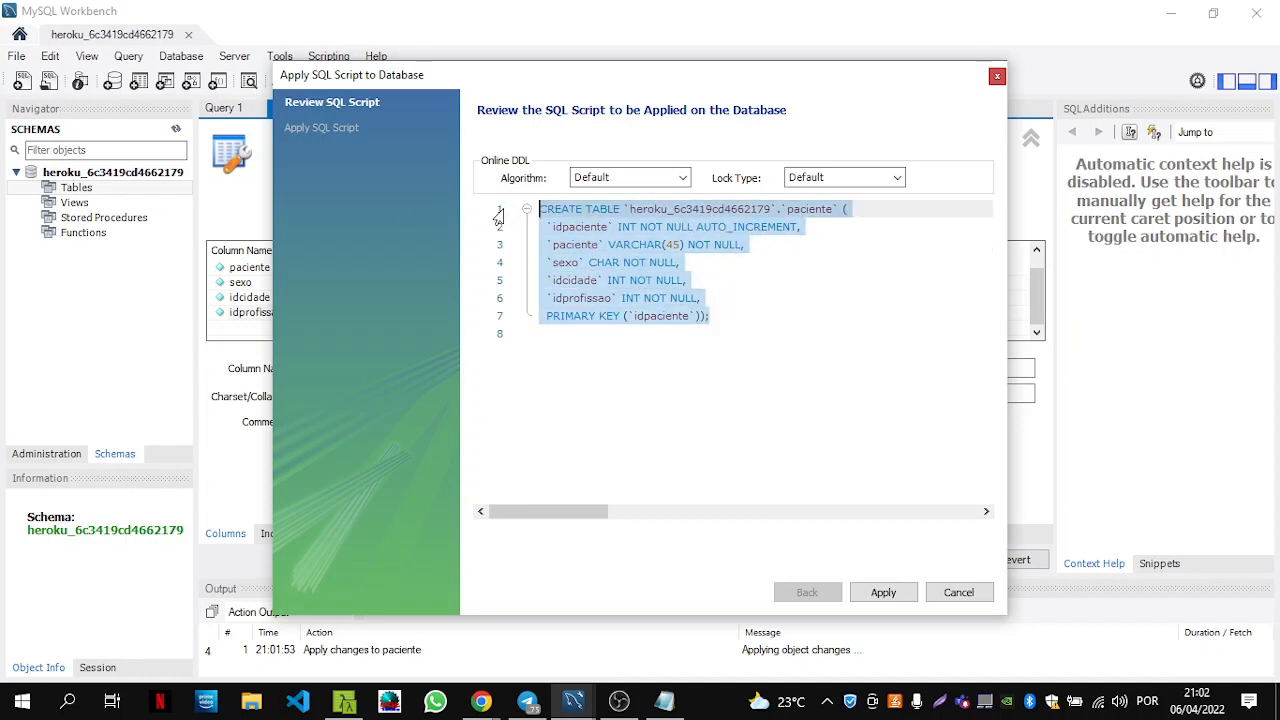
left_click(746, 305)
key("ctrl+End")
key("shift+Up")
key("shift+Up")
key("shift+Up")
key("shift+Up")
key("shift+Up")
key("shift+Up")
key("shift+Up")
left_click(884, 592)
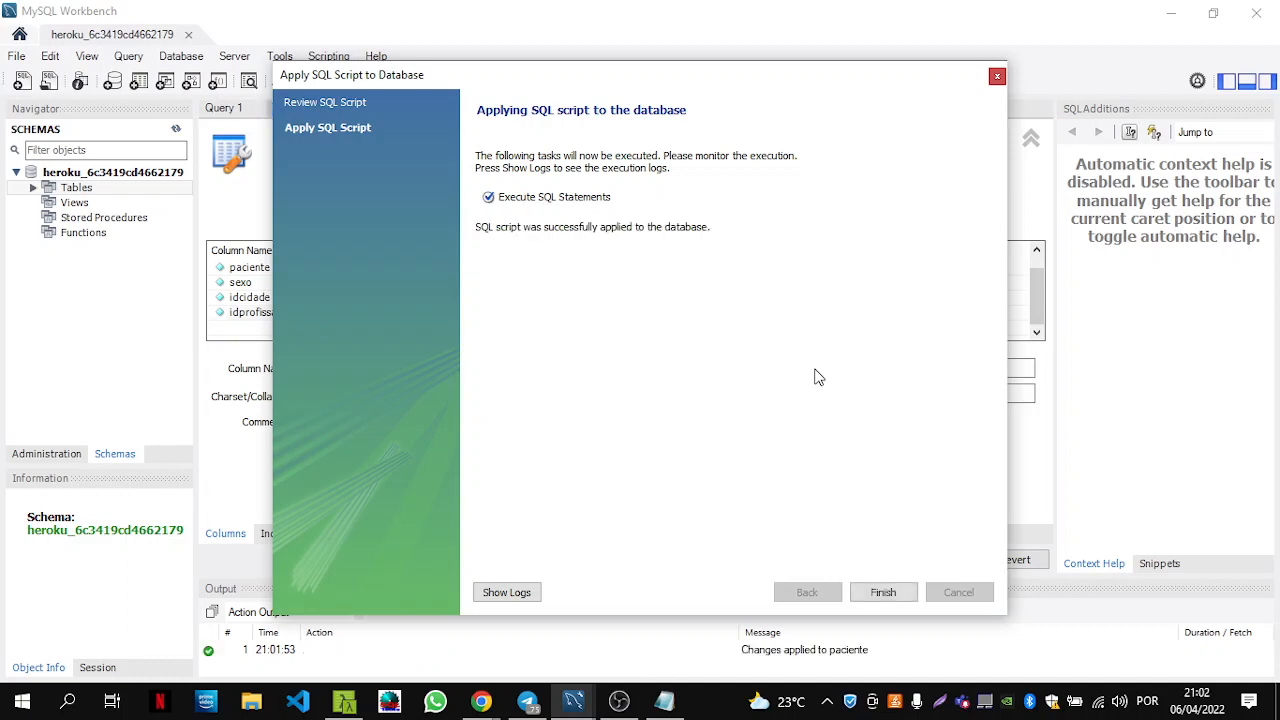
left_click(883, 592)
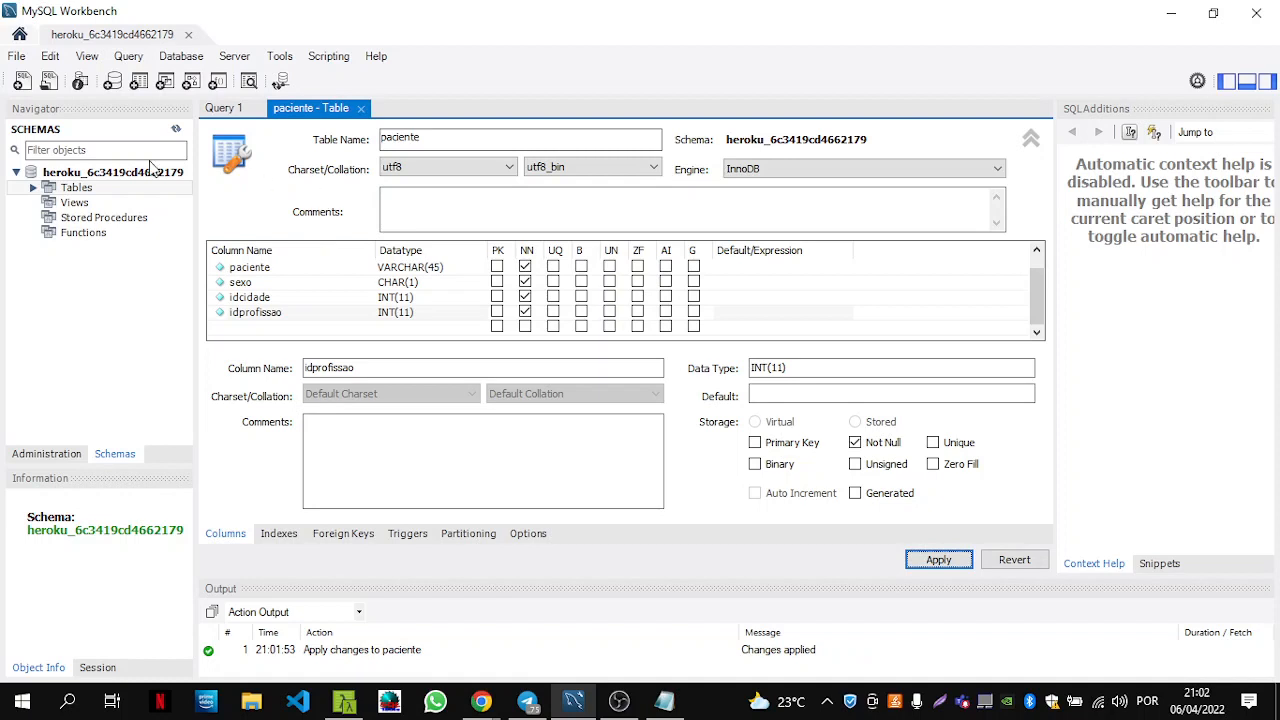
Expand the schema's Tables in the Navigator and inspect paciente's columns.
left_click(35, 188)
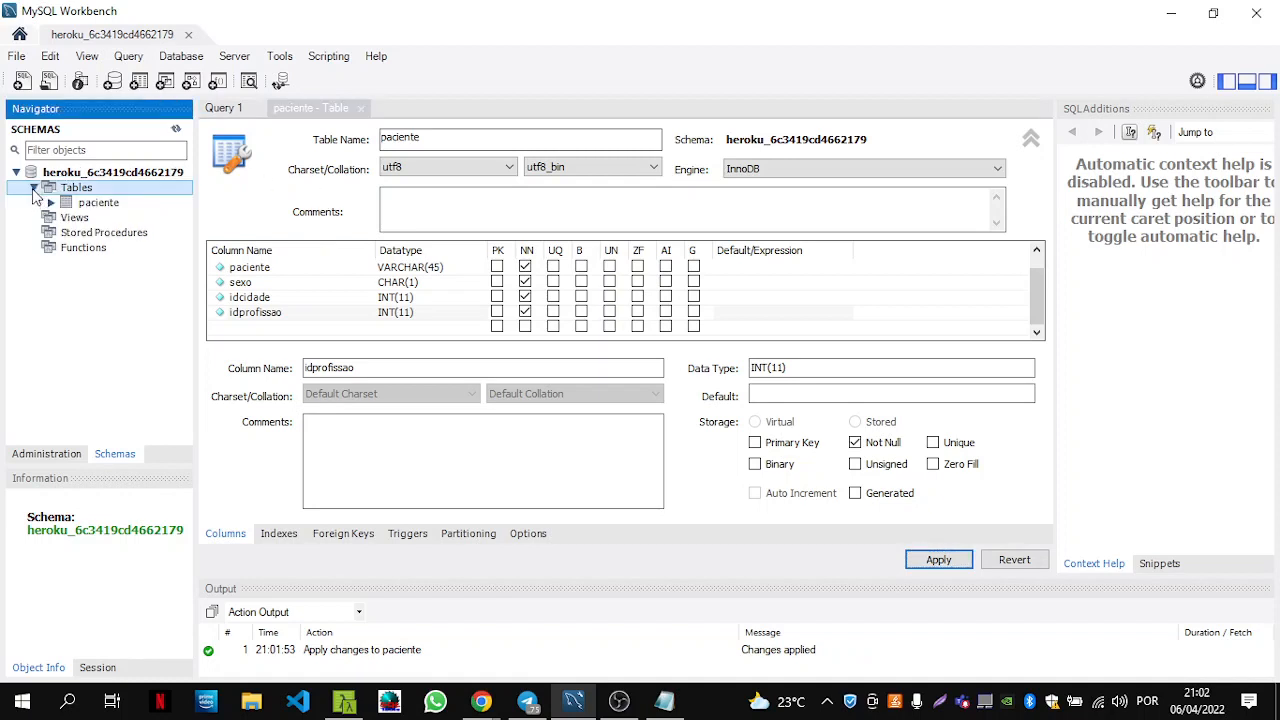
left_click(103, 204)
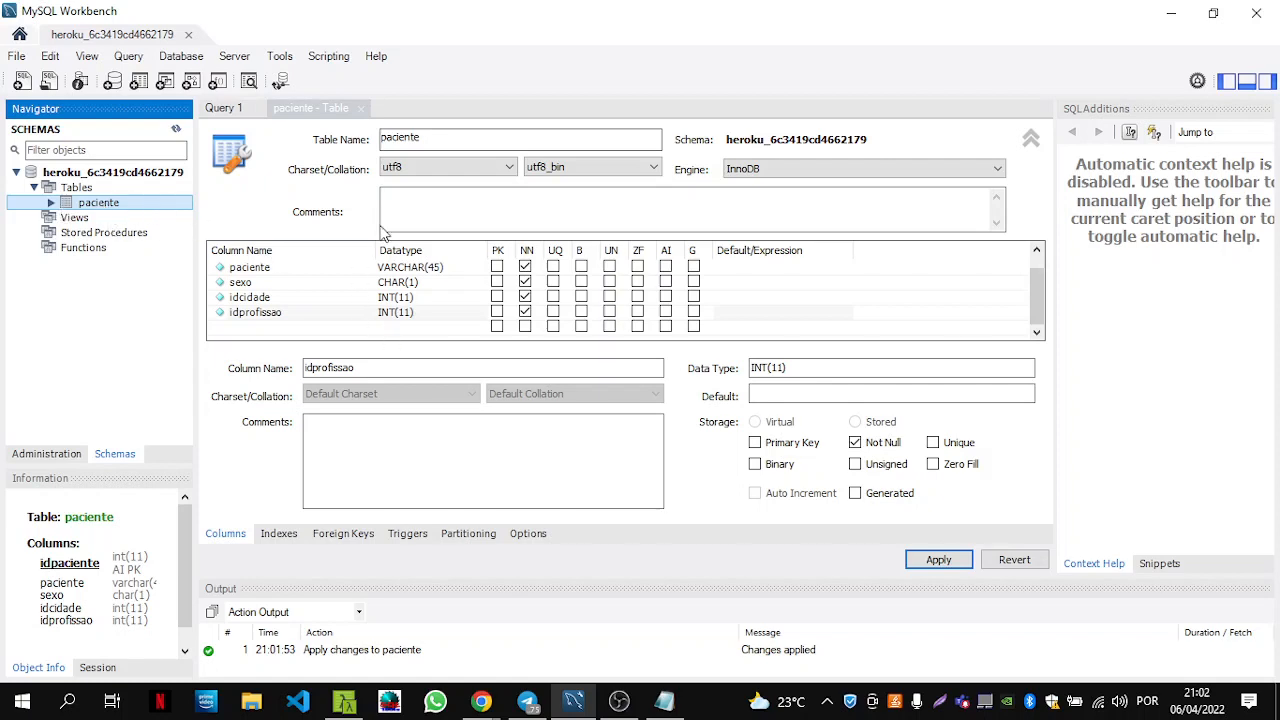
left_click(51, 203)
left_click(51, 203)
Create a new table in the heroku schema named cidade and add its first column row.
right_click(50, 189)
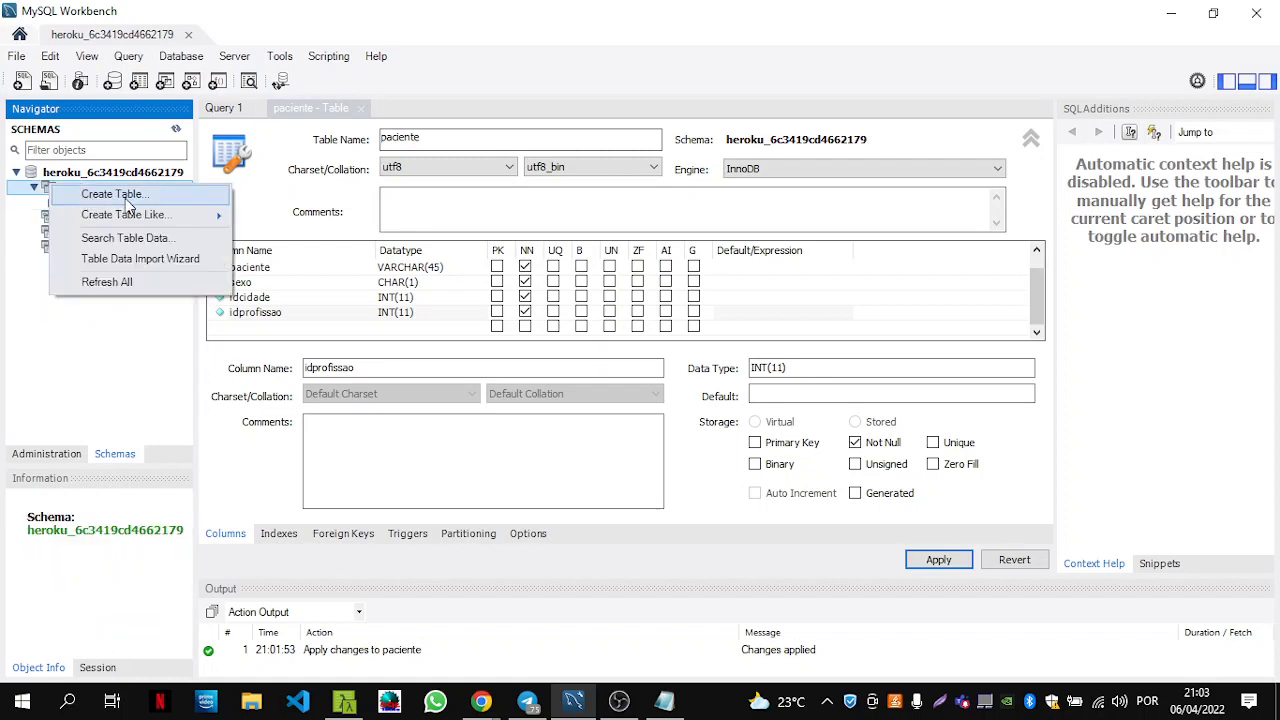
left_click(127, 203)
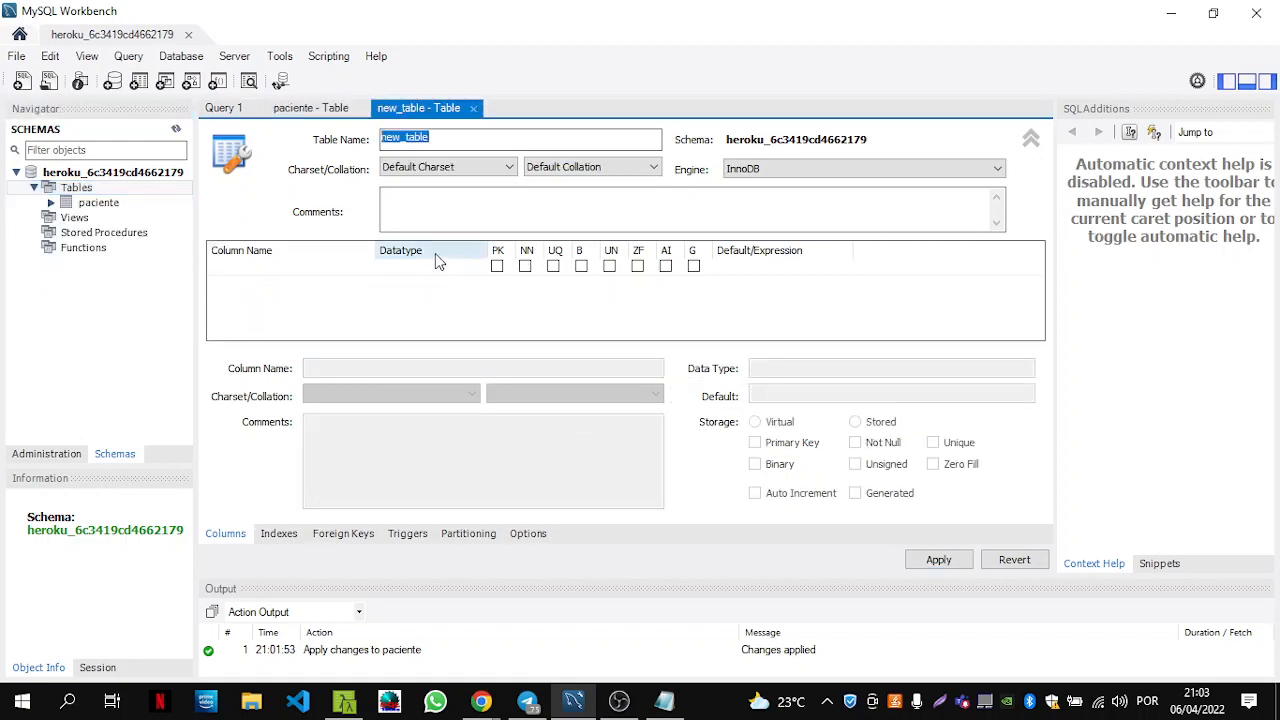
double_click(473, 139)
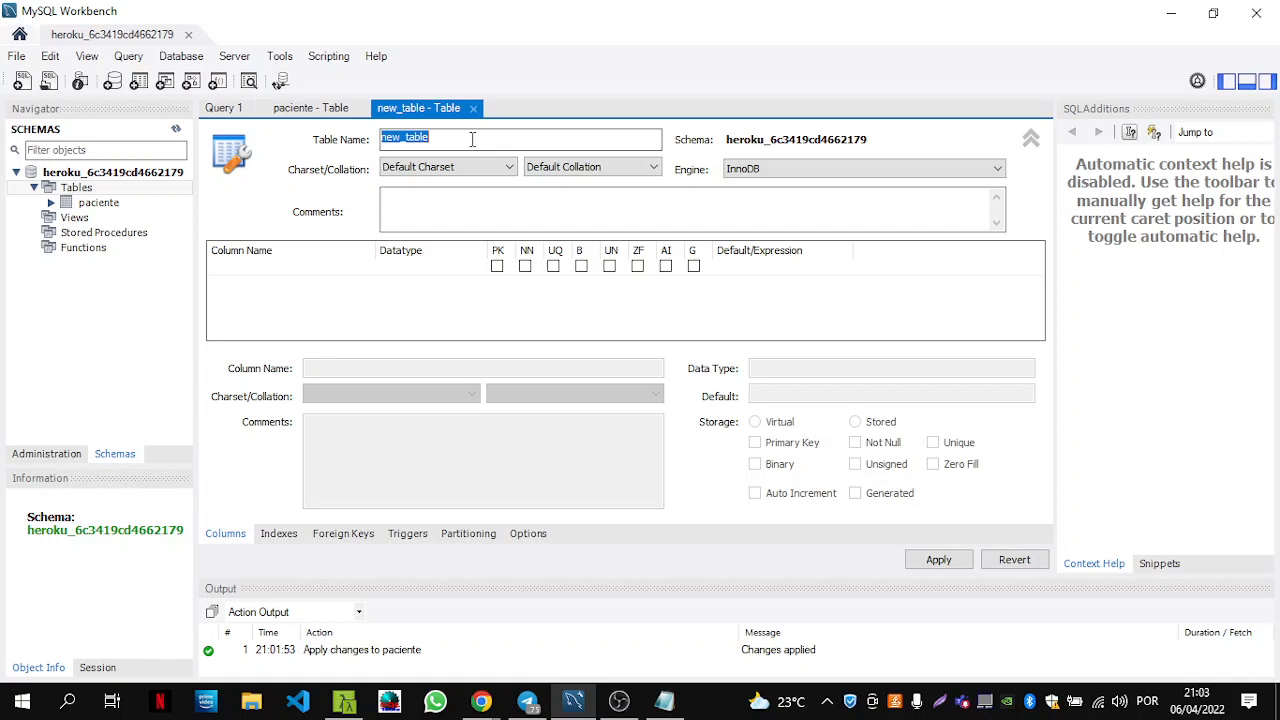
type("cidade")
left_click(292, 286)
Keep the default idcidade INT column and make it the auto-increment primary key.
left_click(297, 271)
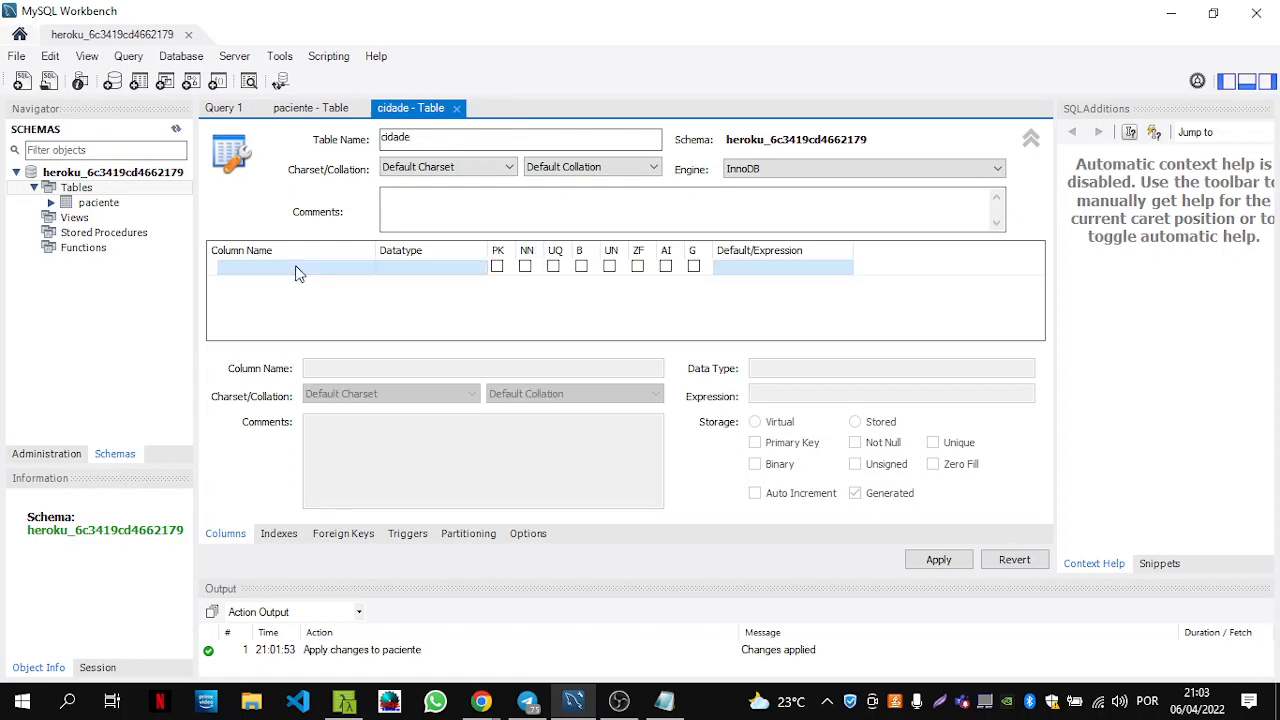
left_click(297, 272)
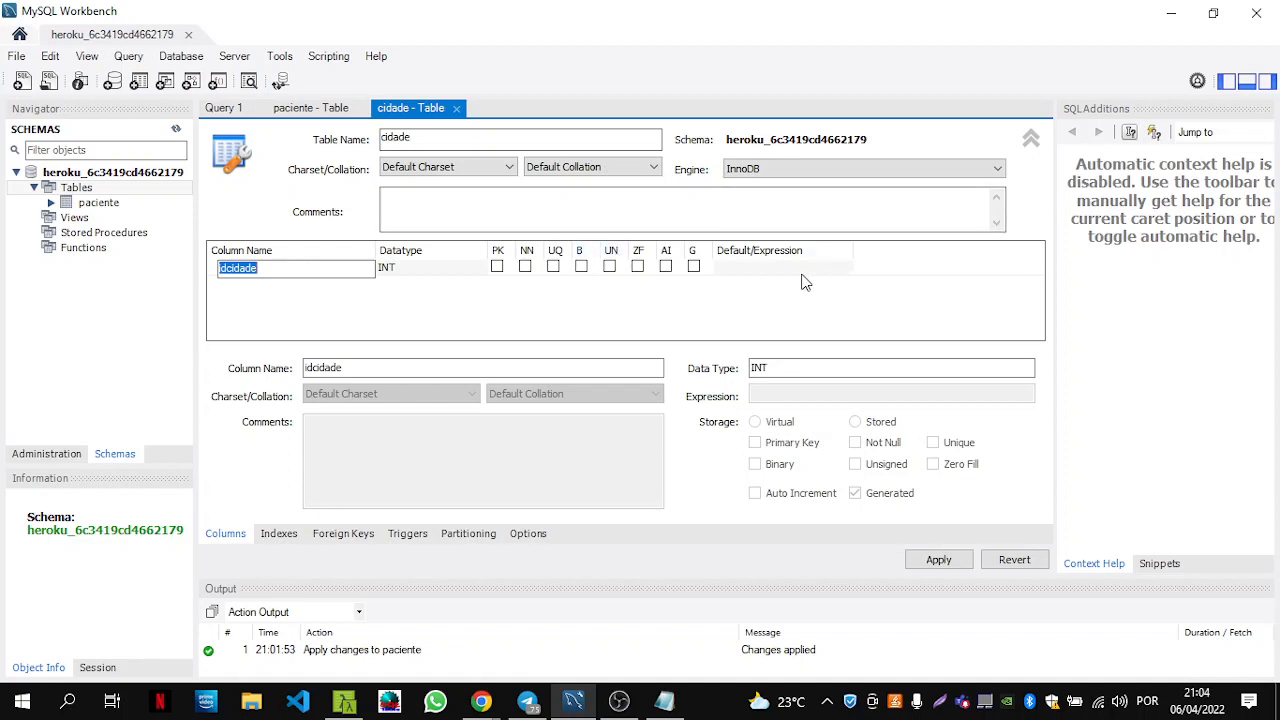
left_click(297, 272)
left_click(496, 267)
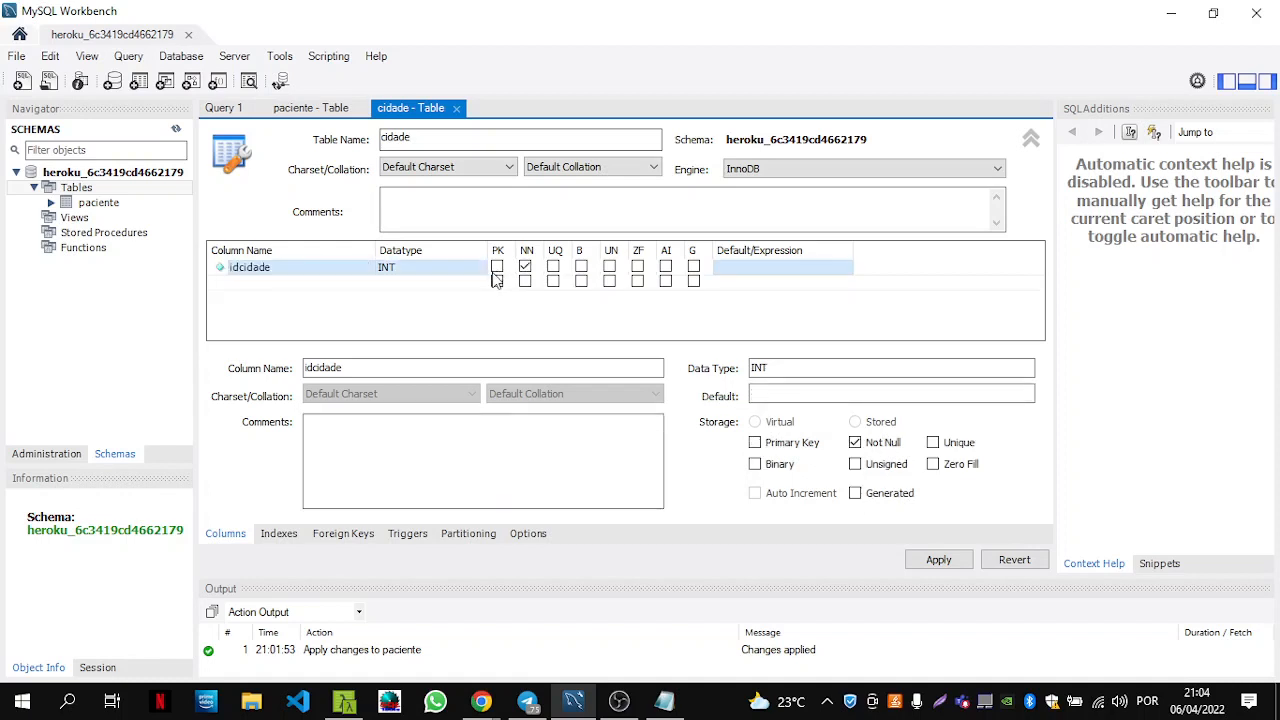
left_click(497, 267)
left_click(669, 268)
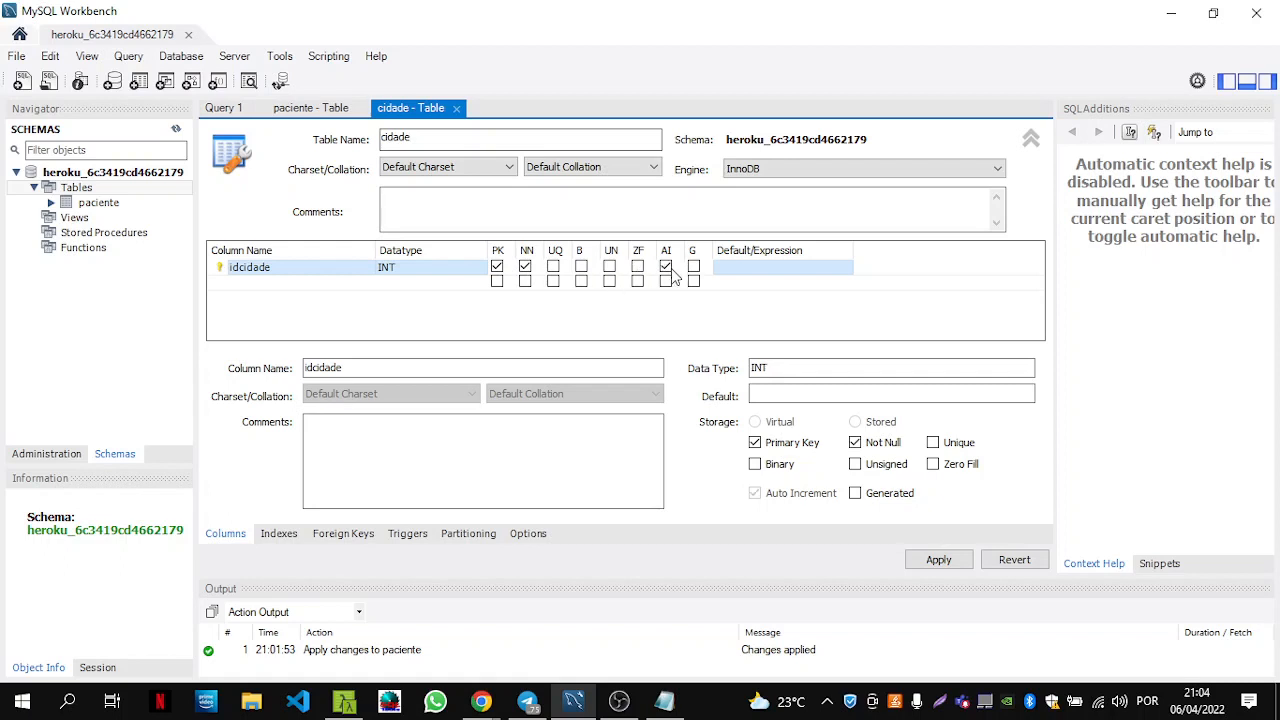
Add required VARCHAR(45) columns cidade and estado.
double_click(262, 286)
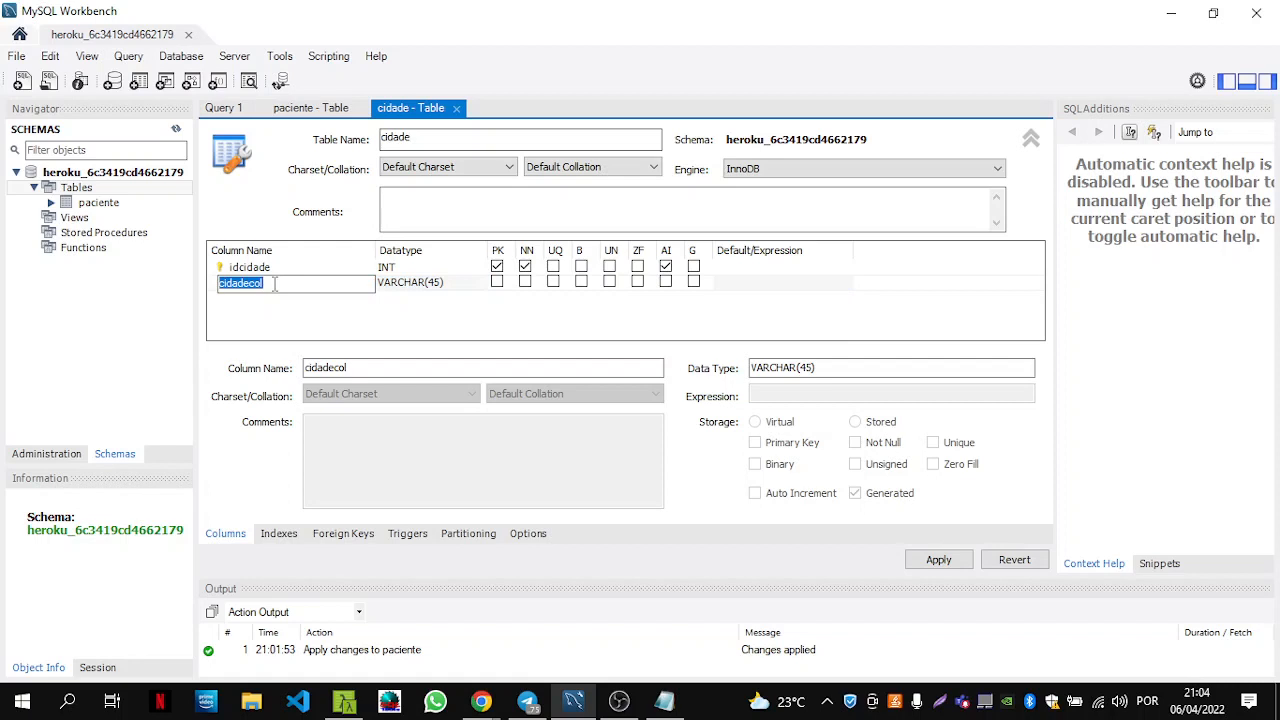
type("cidade")
left_click(525, 283)
double_click(279, 298)
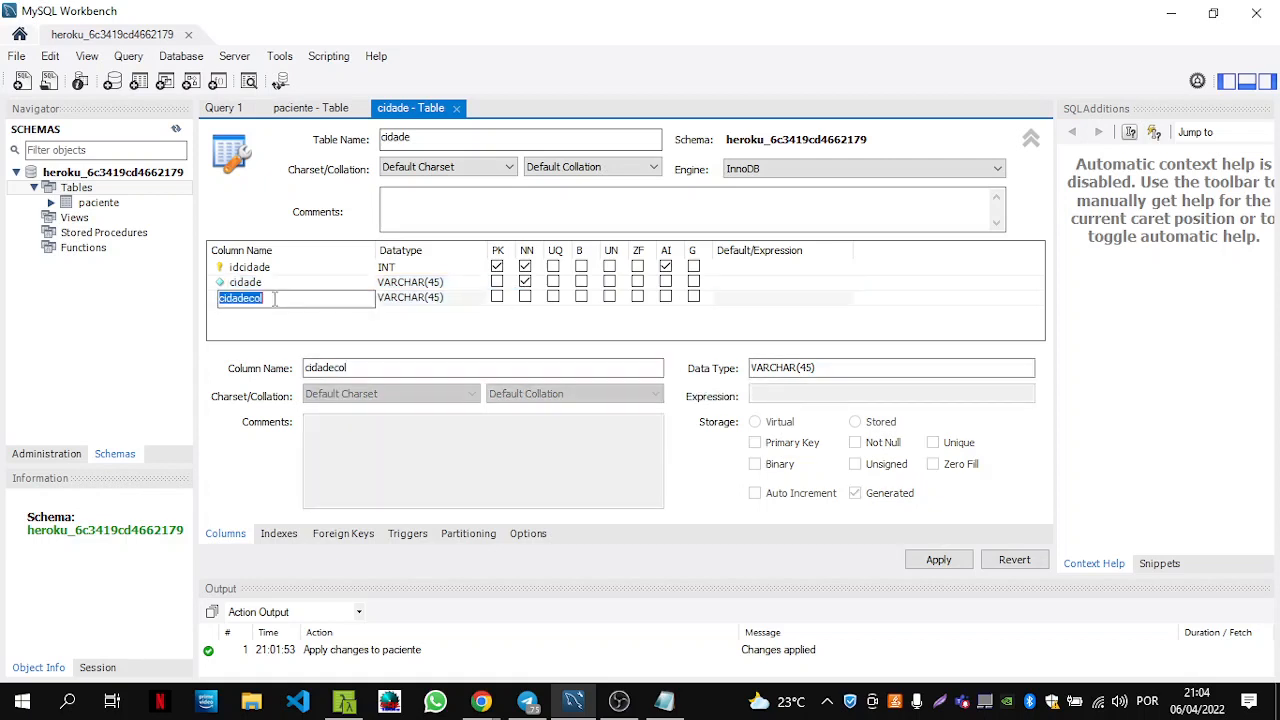
type("estado")
left_click(525, 300)
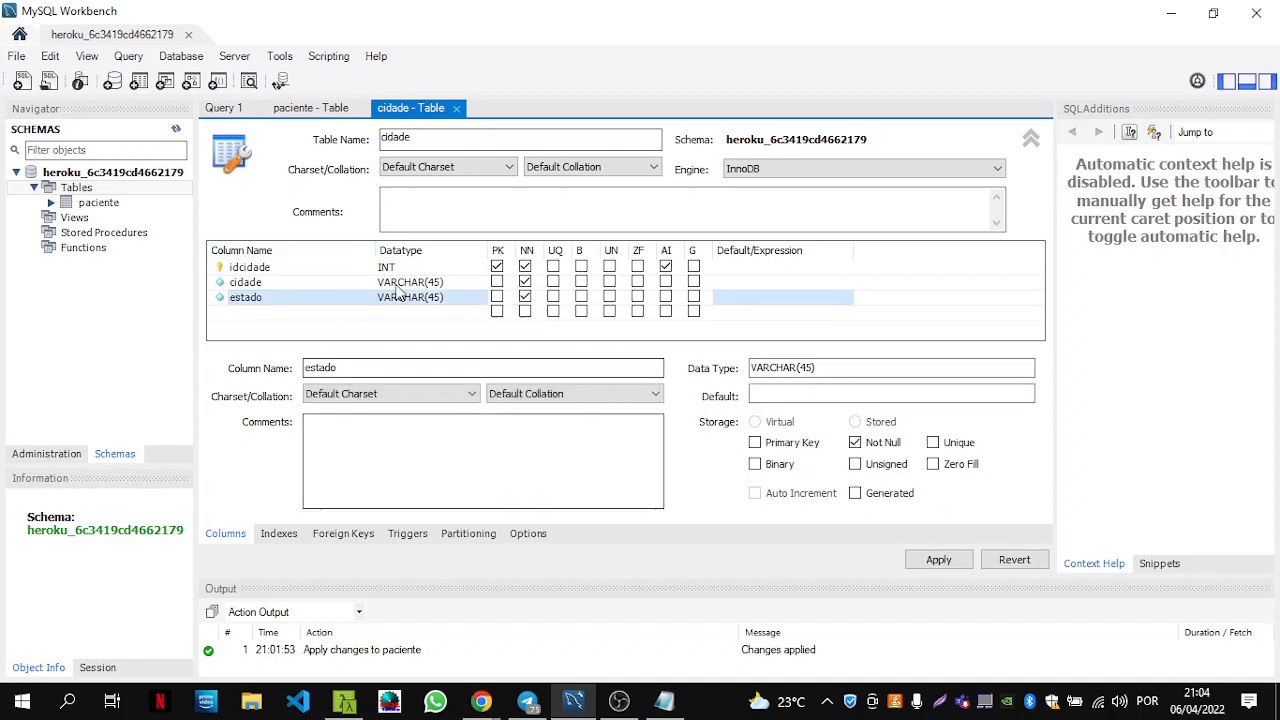
Apply the SQL script creating cidade, then expand paciente's Columns in the Navigator.
left_click(938, 561)
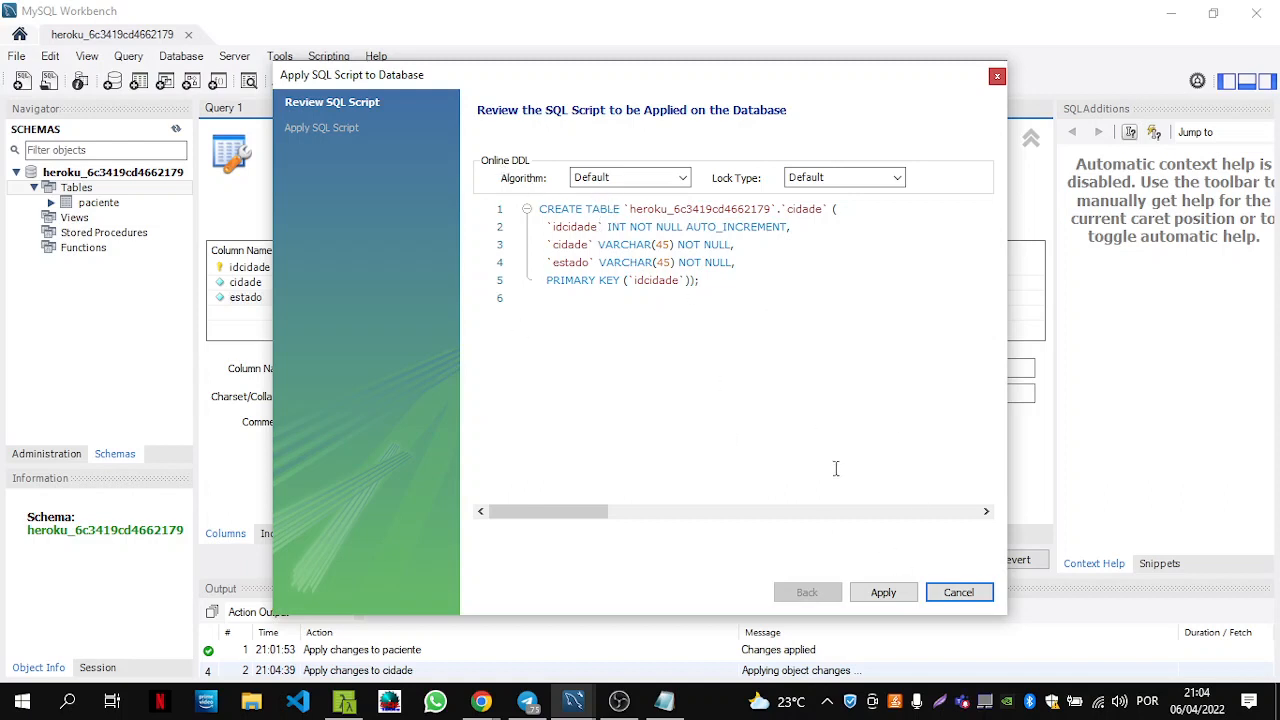
left_click(884, 593)
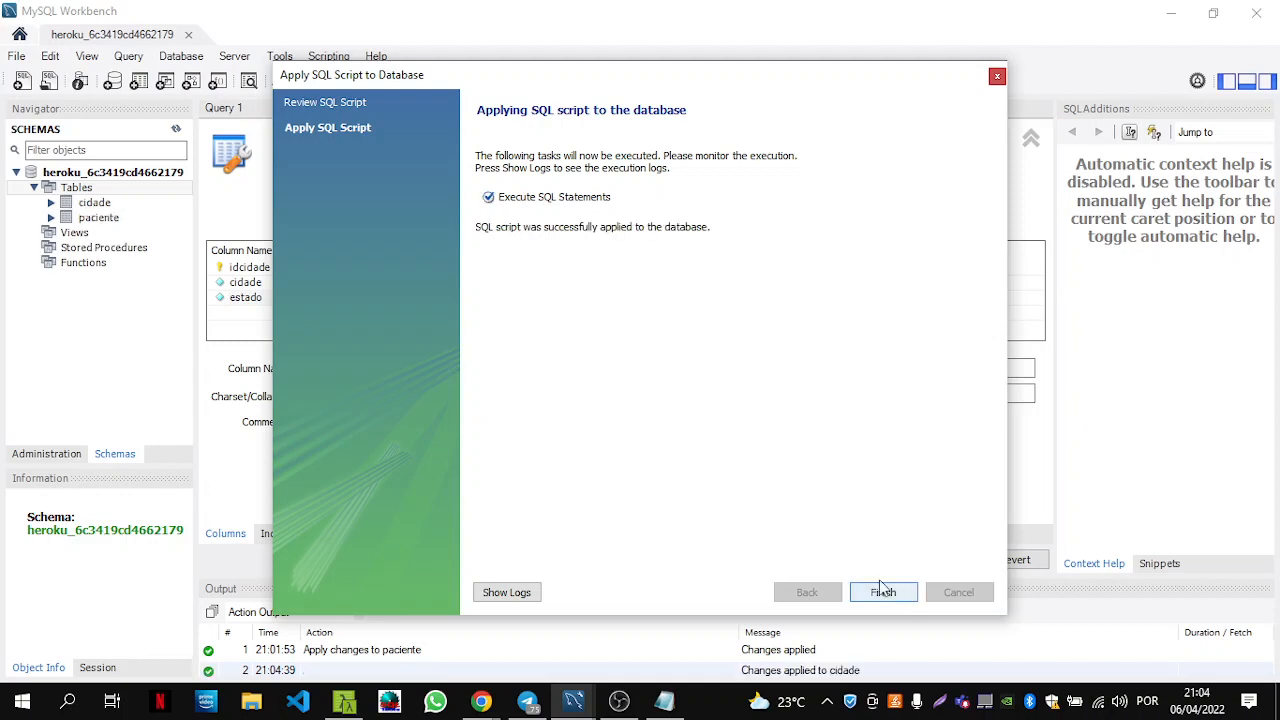
left_click(884, 592)
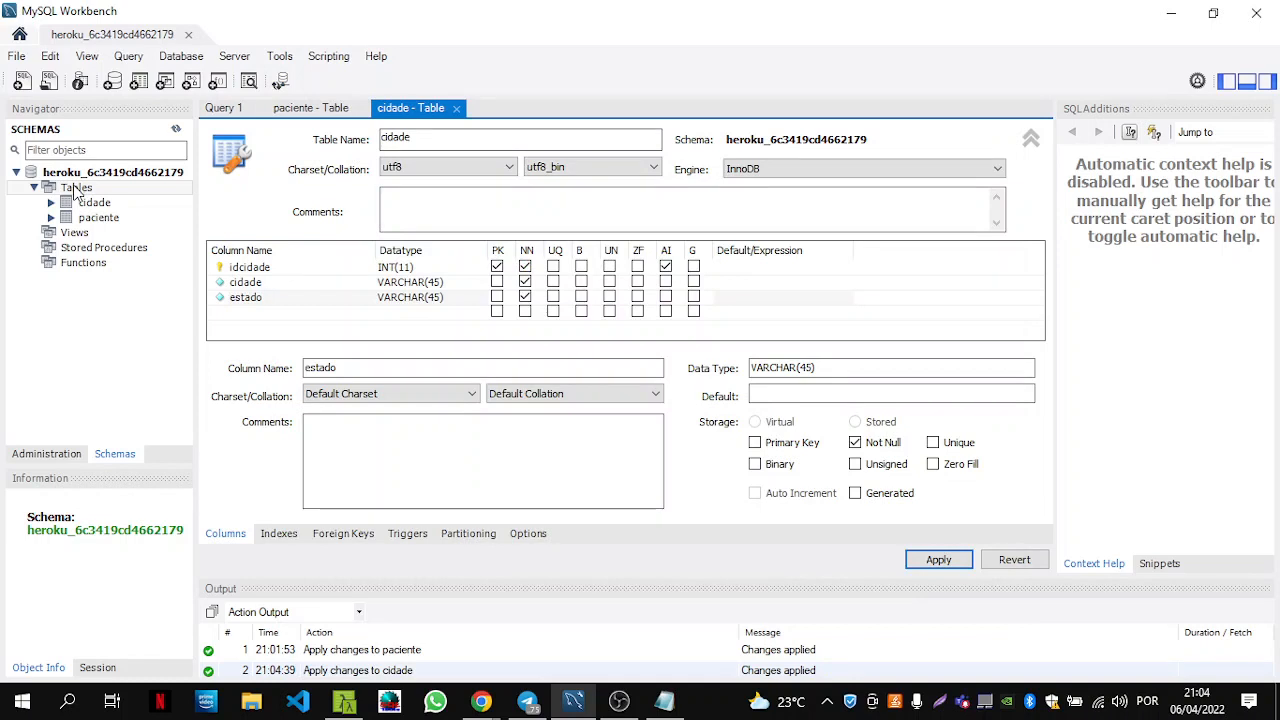
left_click(51, 217)
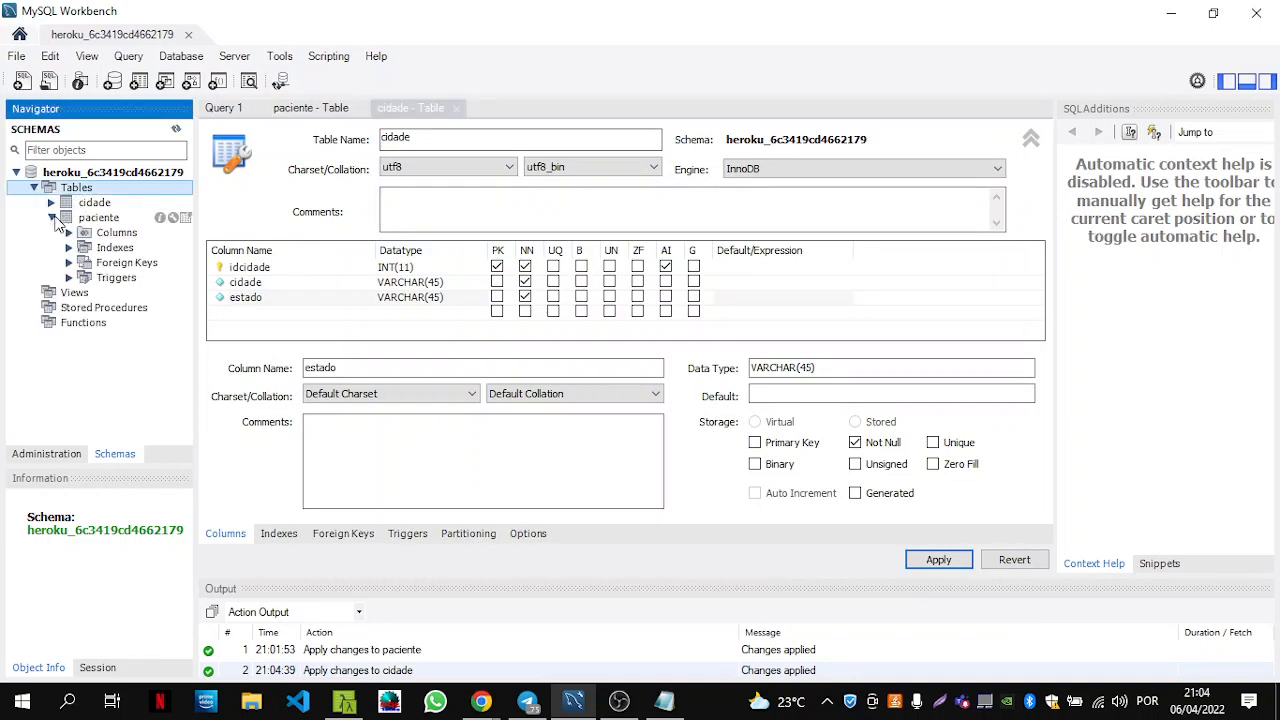
left_click(69, 233)
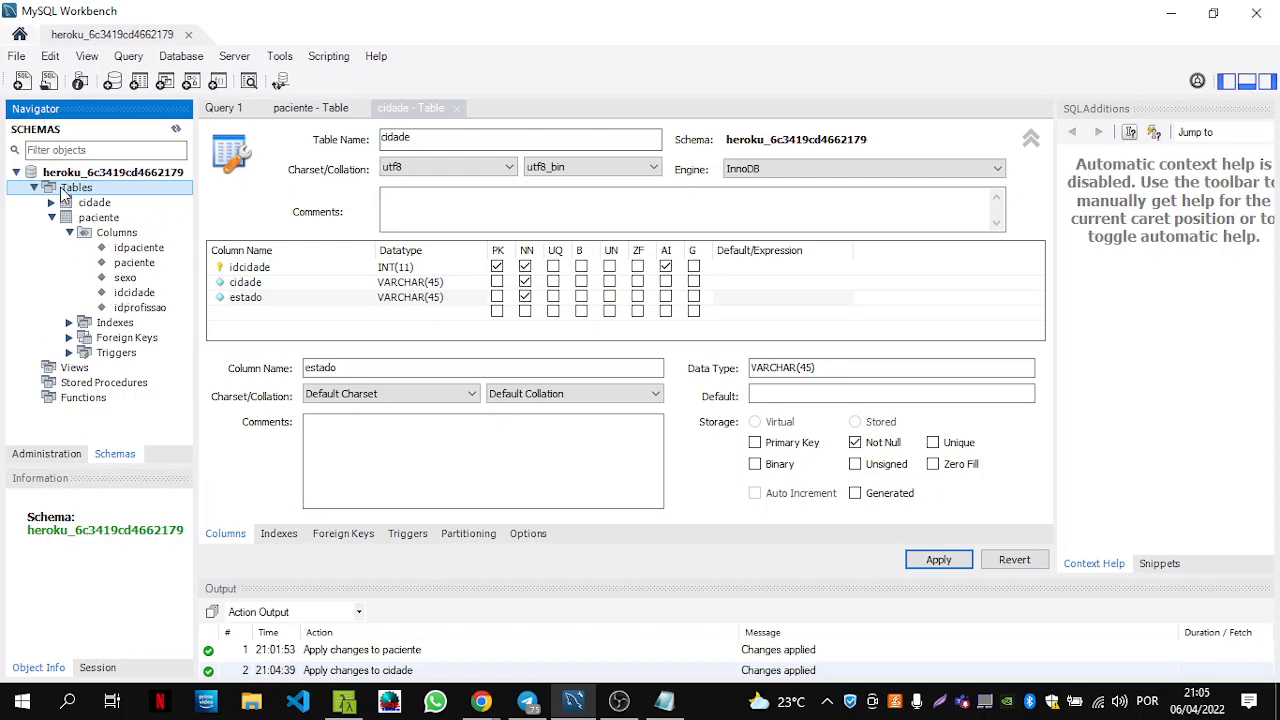
Create a table named profissao with idprofissao INT as its auto-increment primary key.
right_click(63, 193)
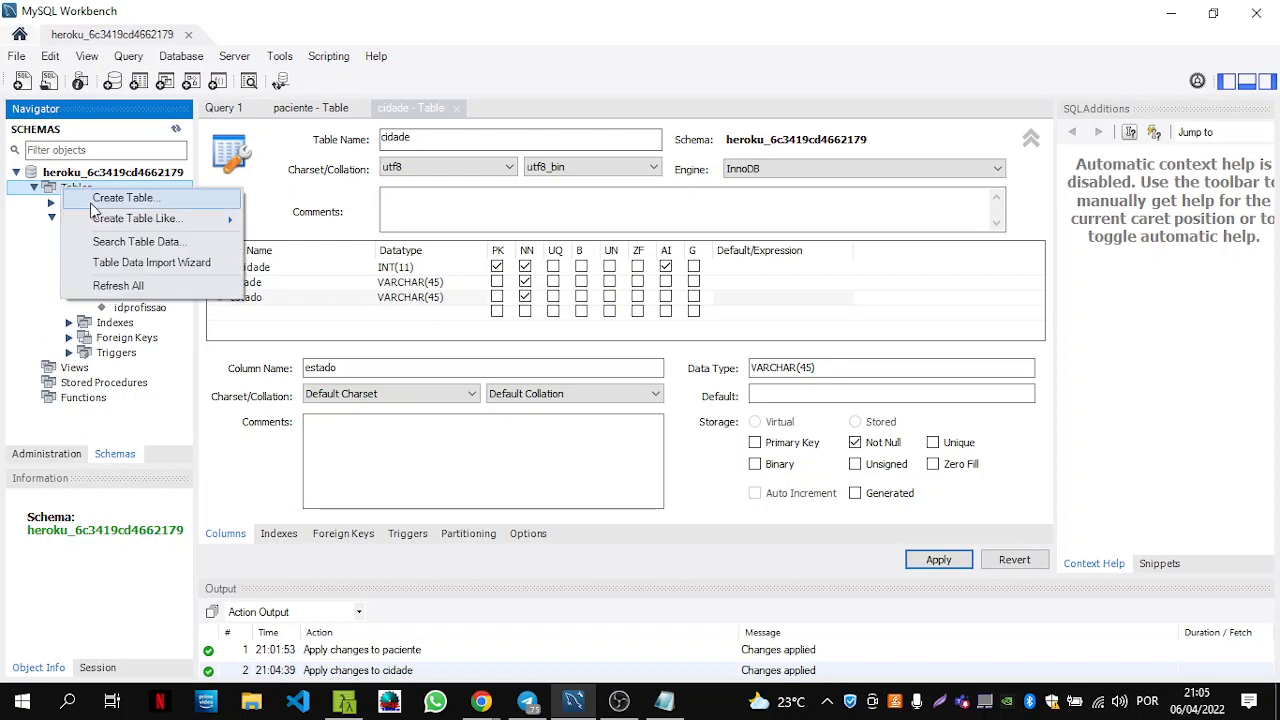
left_click(112, 205)
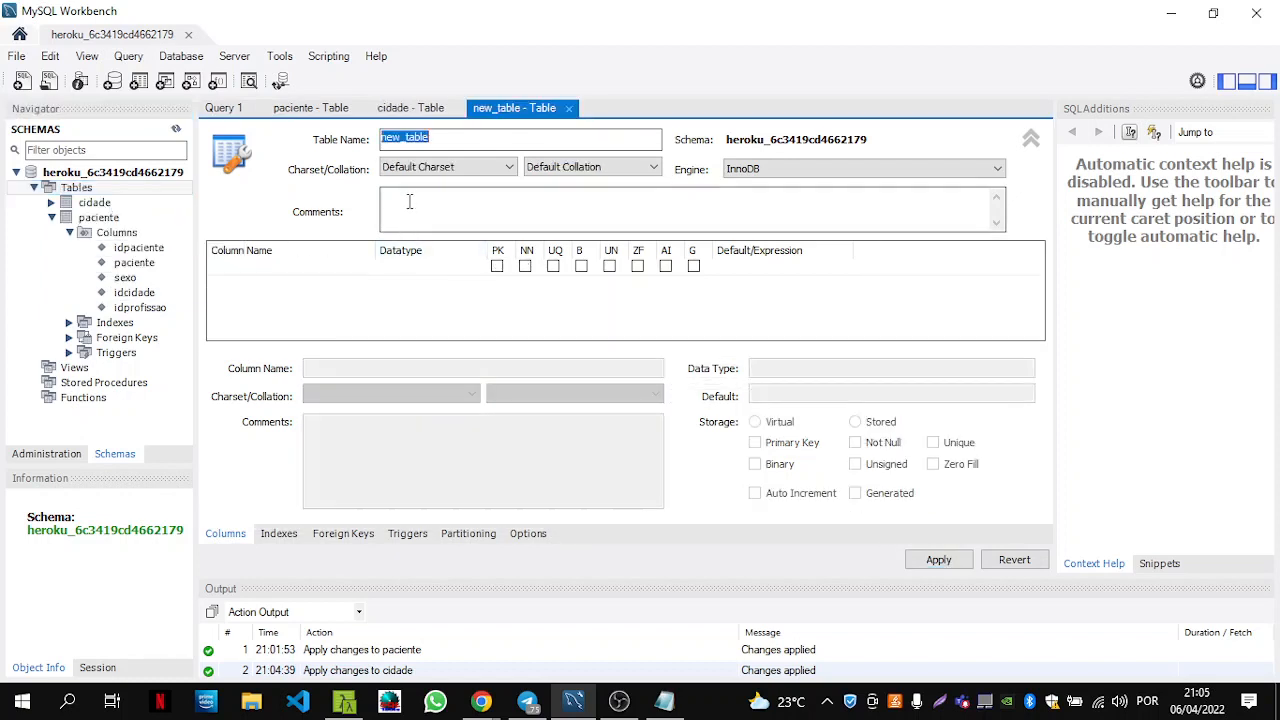
type("profi")
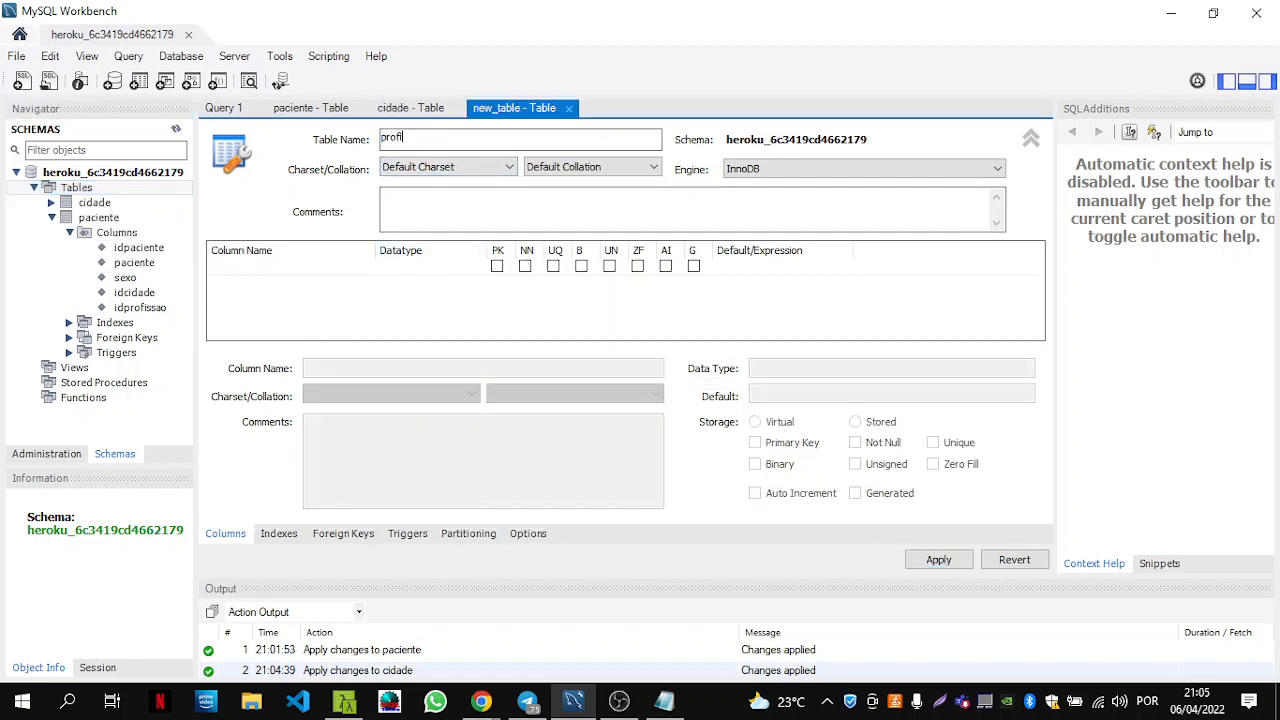
type("ssao")
double_click(285, 268)
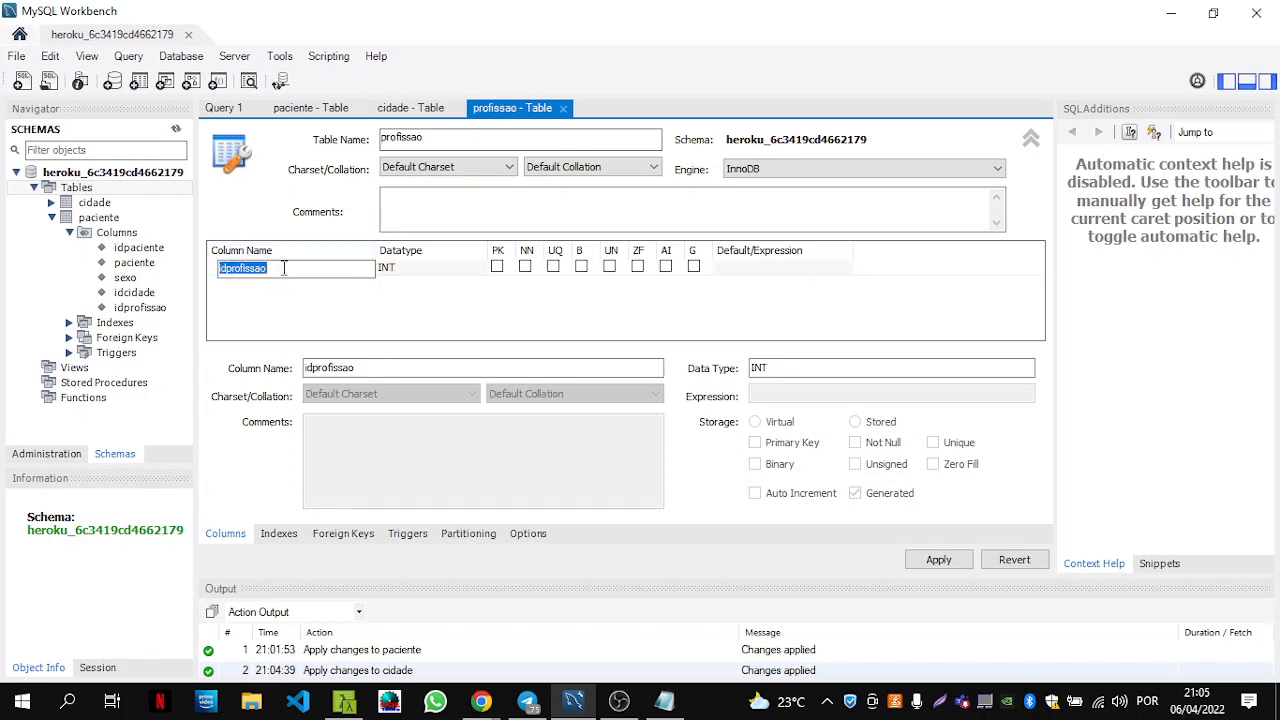
left_click(502, 279)
left_click(497, 266)
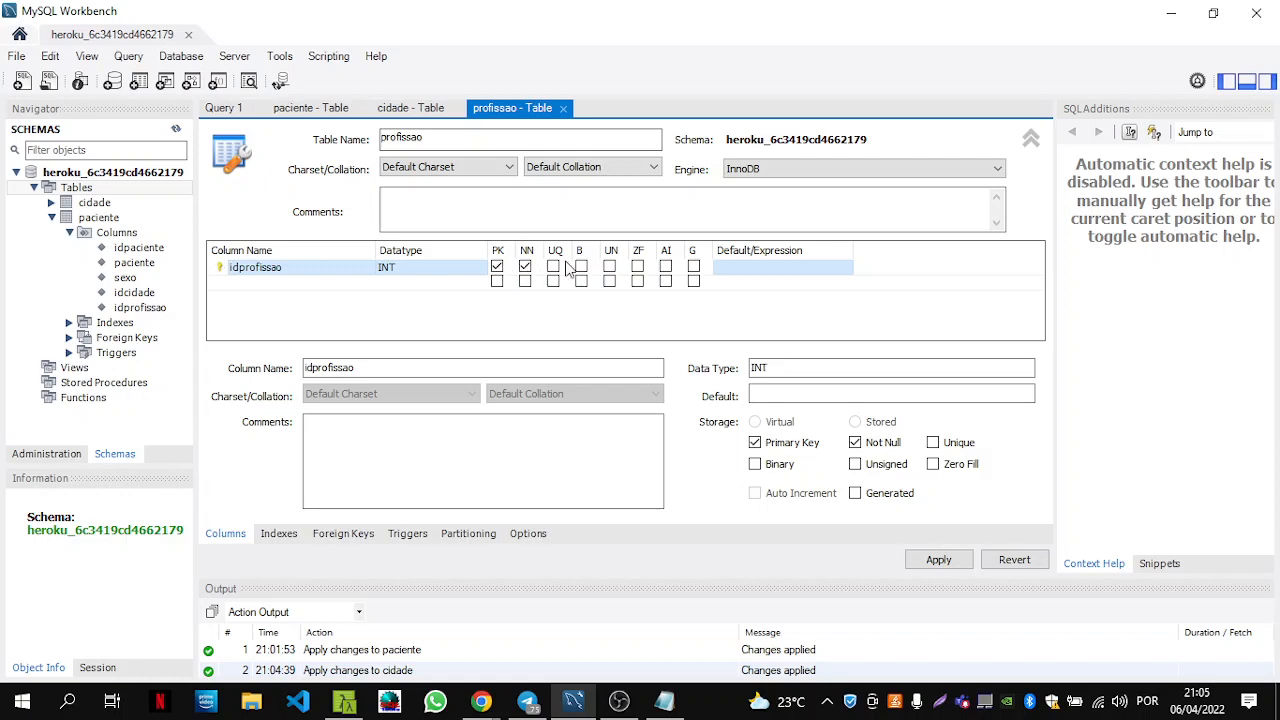
left_click(666, 267)
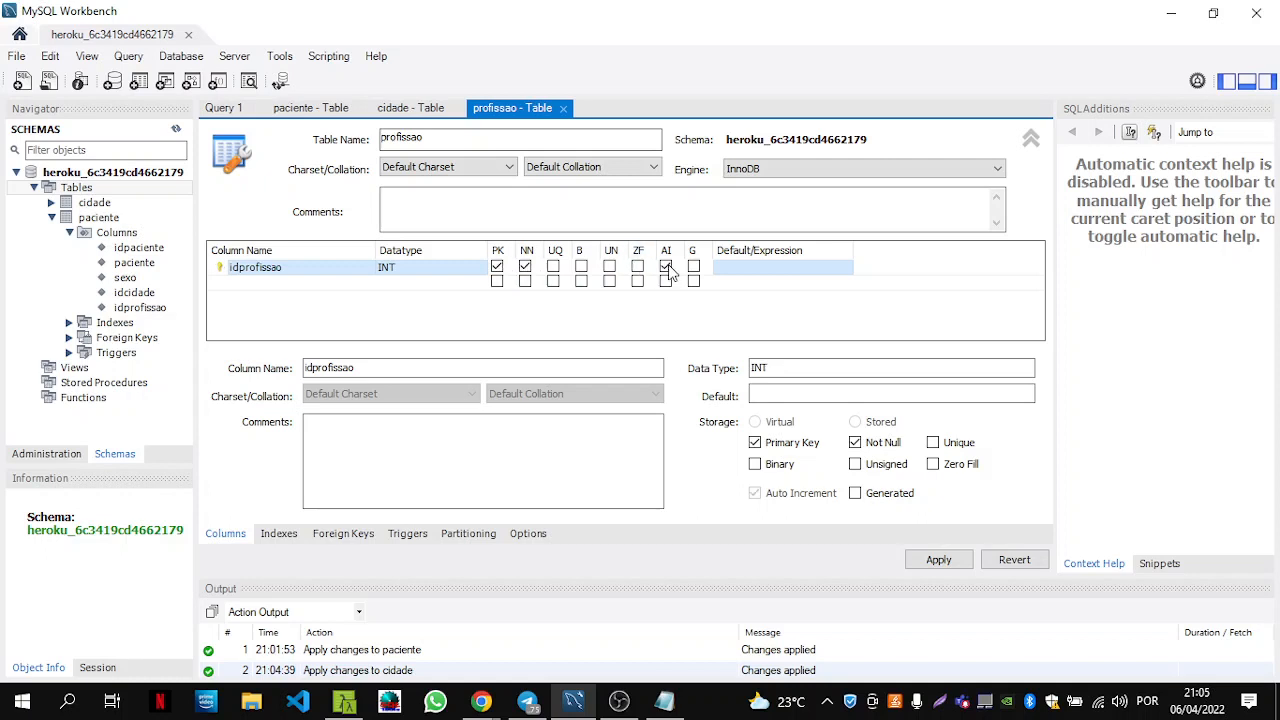
Add a second column named profissao of type VARCHAR(45).
double_click(280, 284)
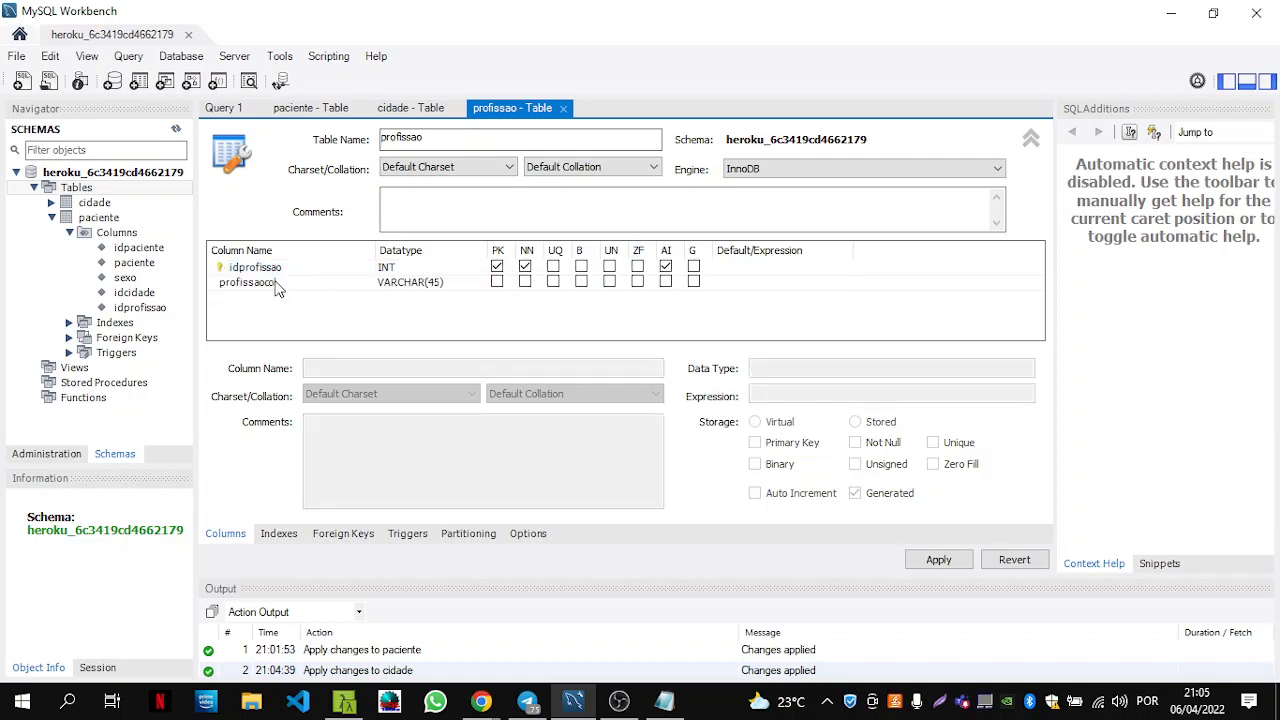
left_click(278, 287)
left_click(278, 287)
type("p")
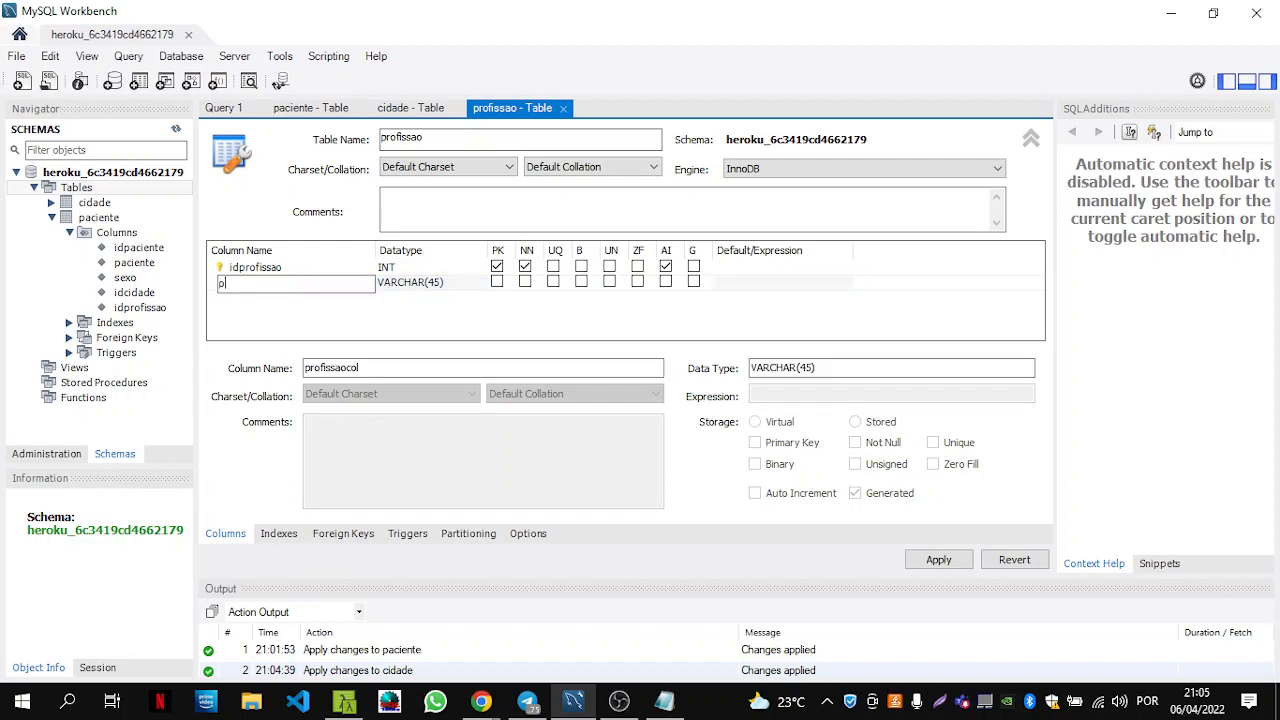
left_click(257, 304)
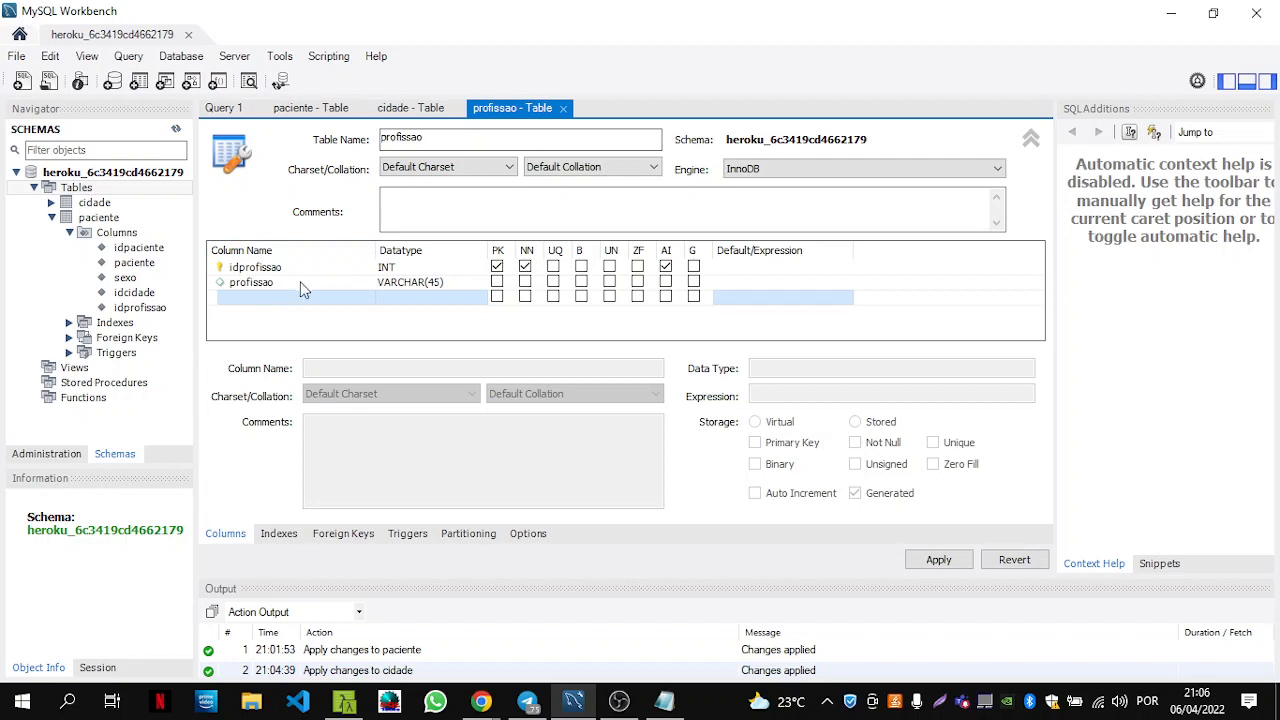
Mark the profissao column as required and apply the profissao table script to the Heroku schema.
left_click(525, 283)
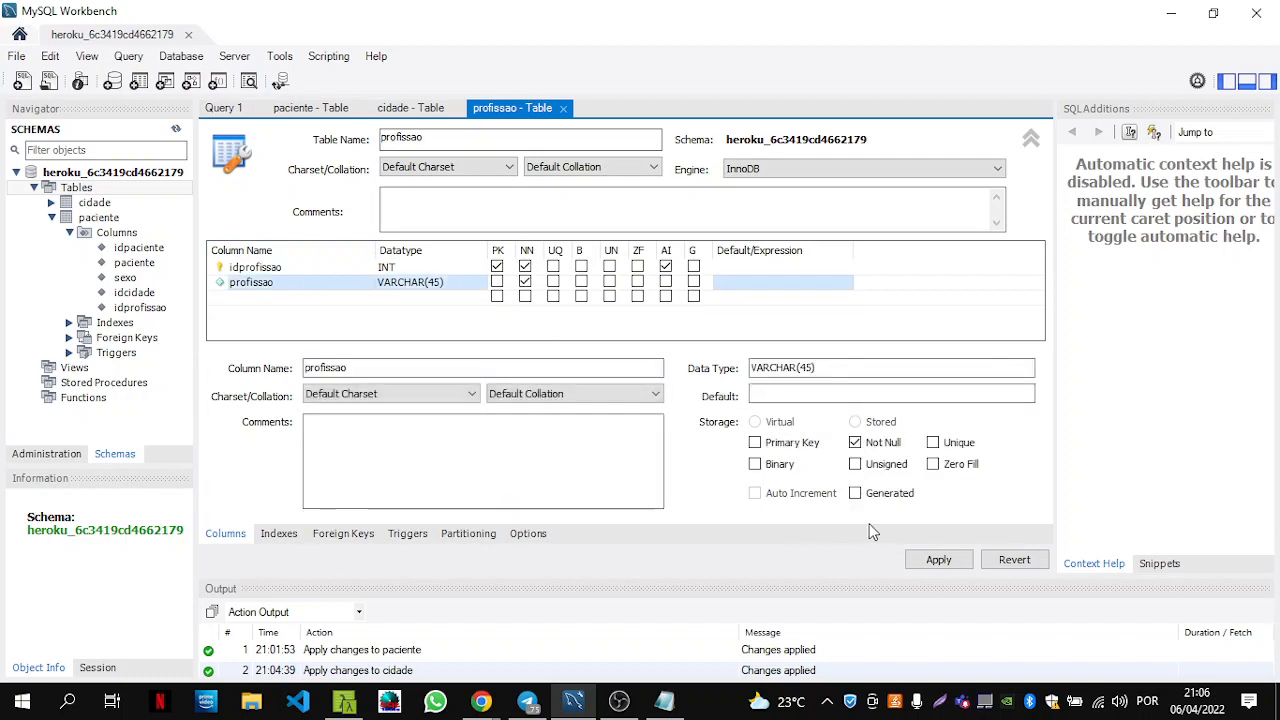
left_click(940, 565)
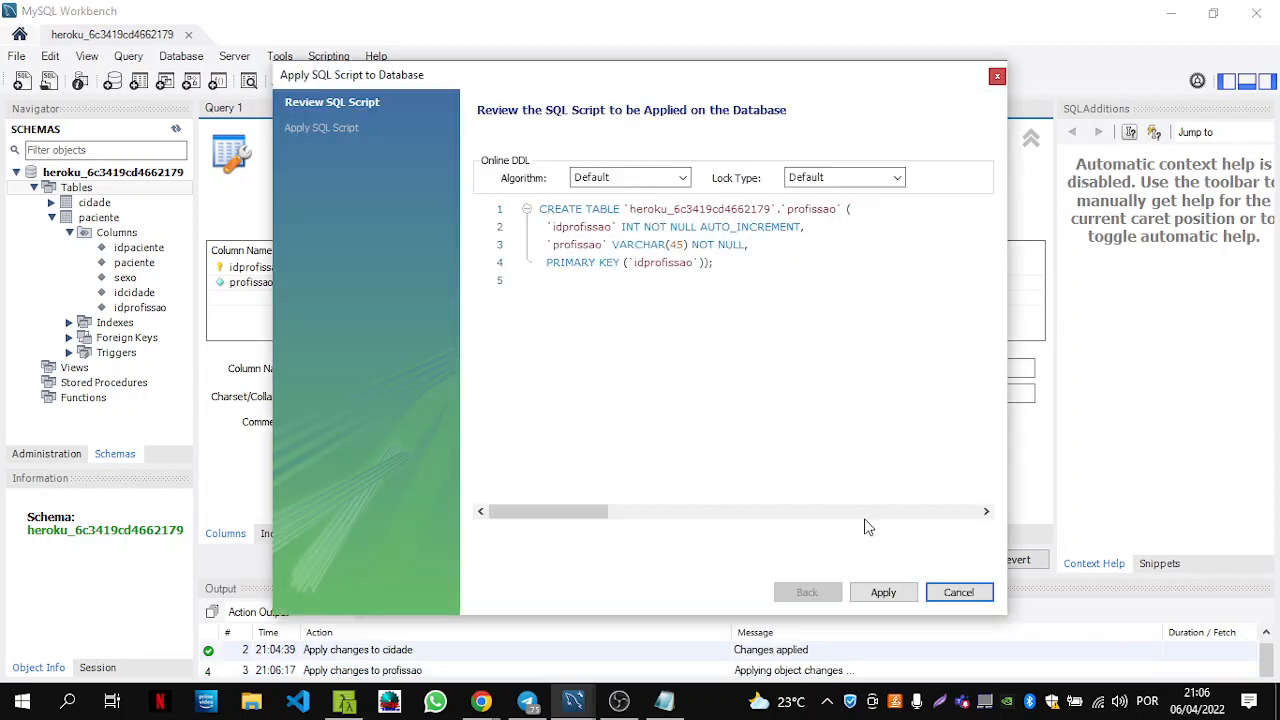
left_click(879, 594)
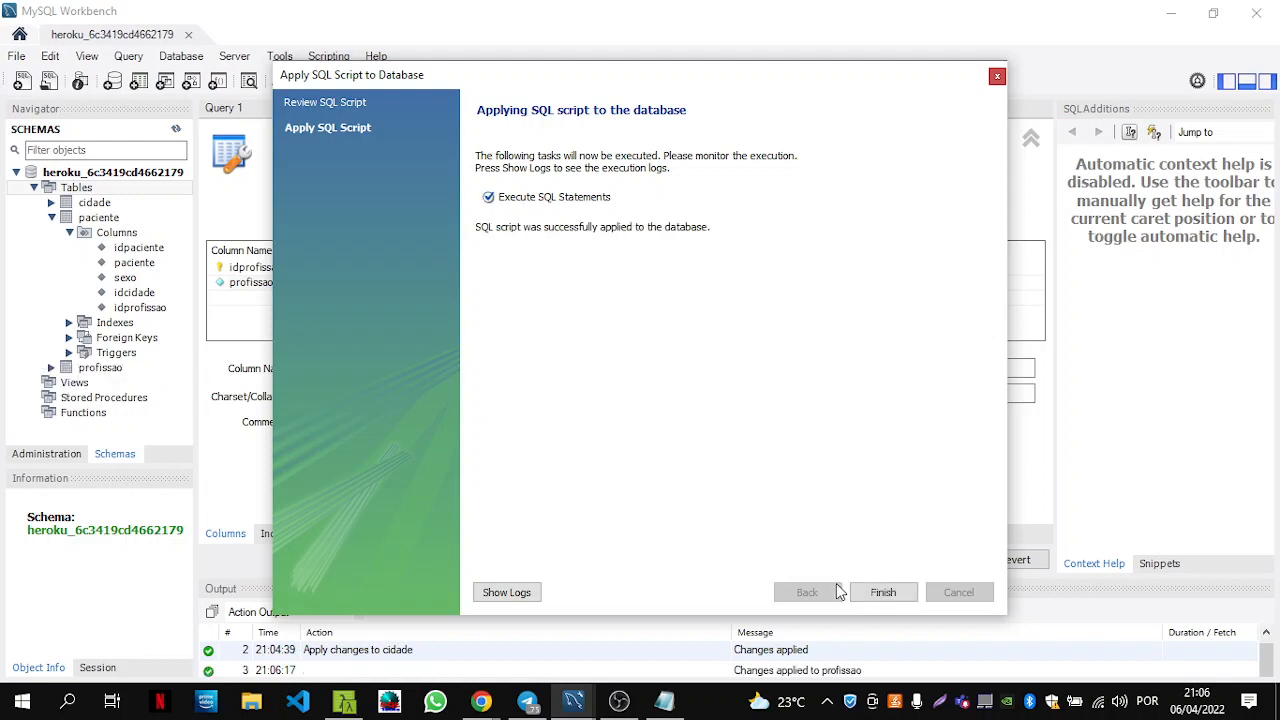
left_click(883, 592)
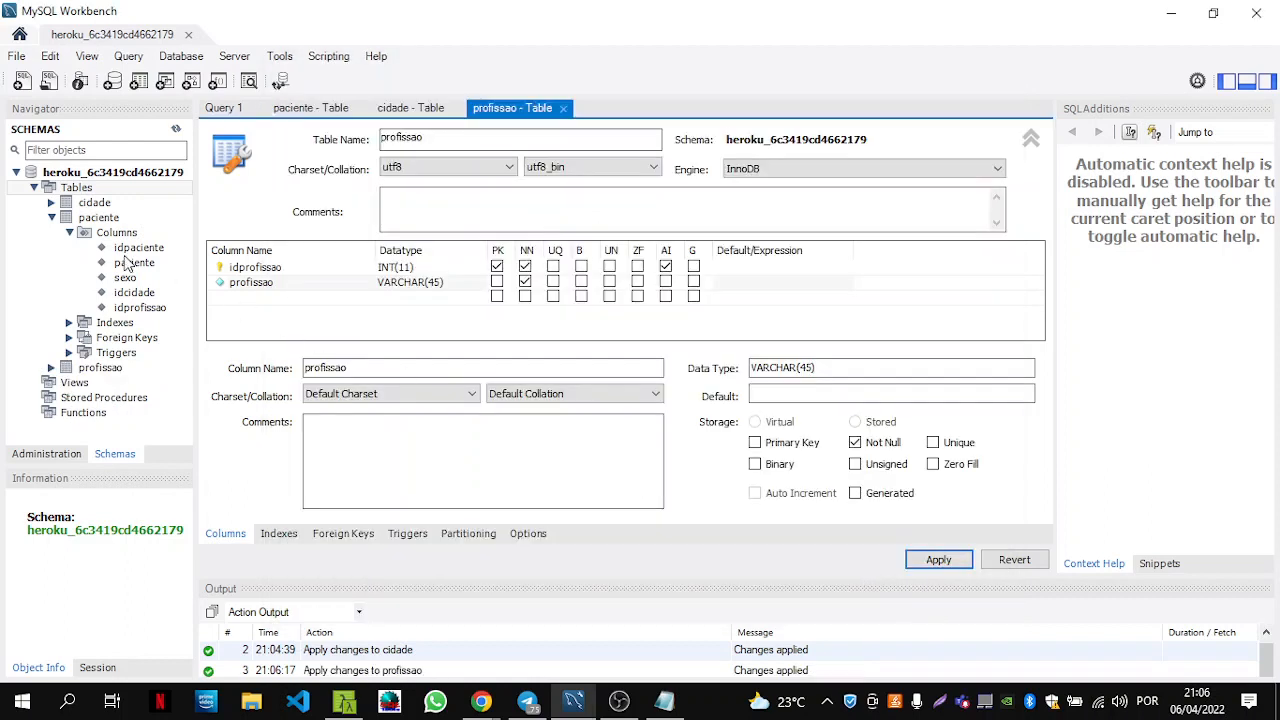
left_click(51, 217)
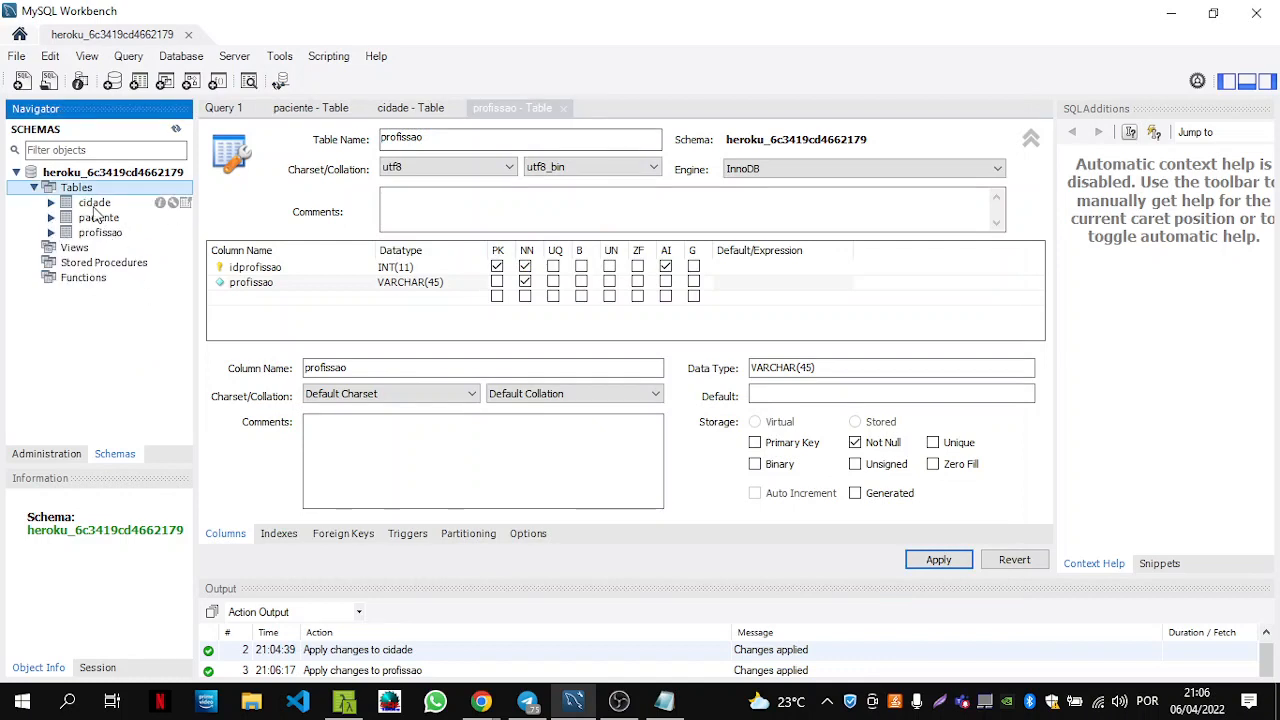
Open the cidade table's rows, enter Sao Paulo in a new row, and review its INSERT script.
left_click(83, 204)
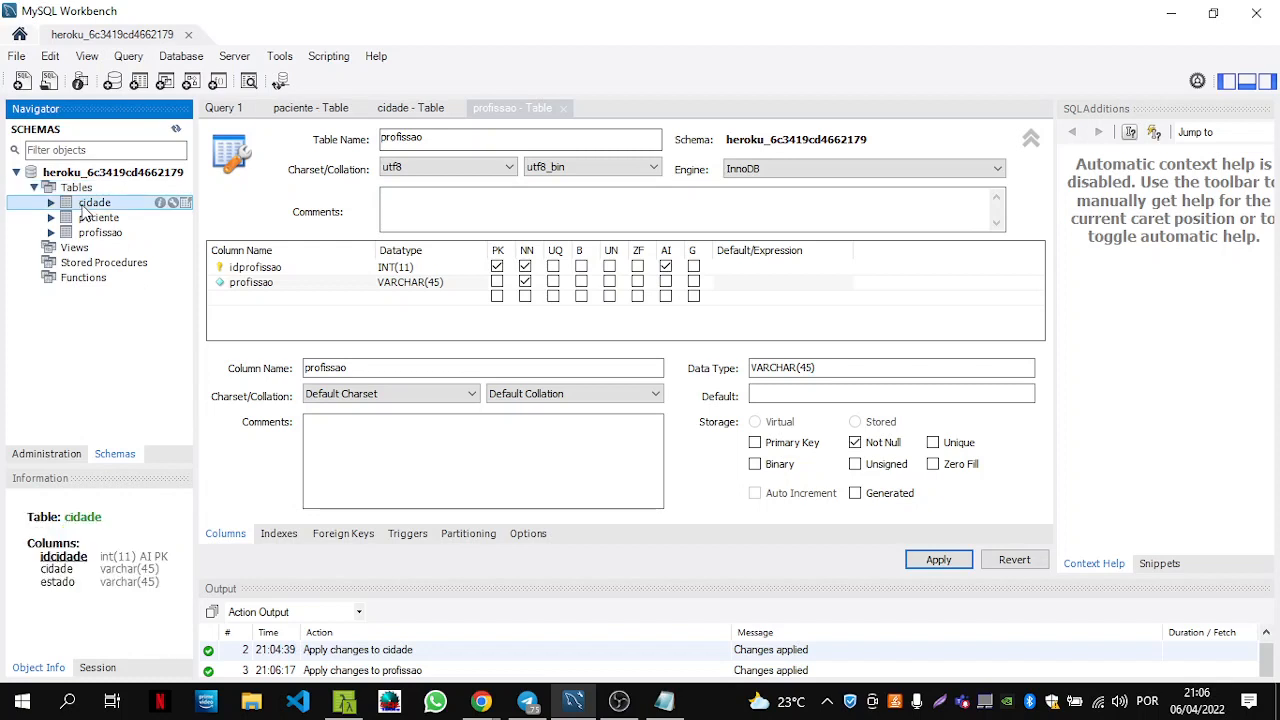
left_click(186, 203)
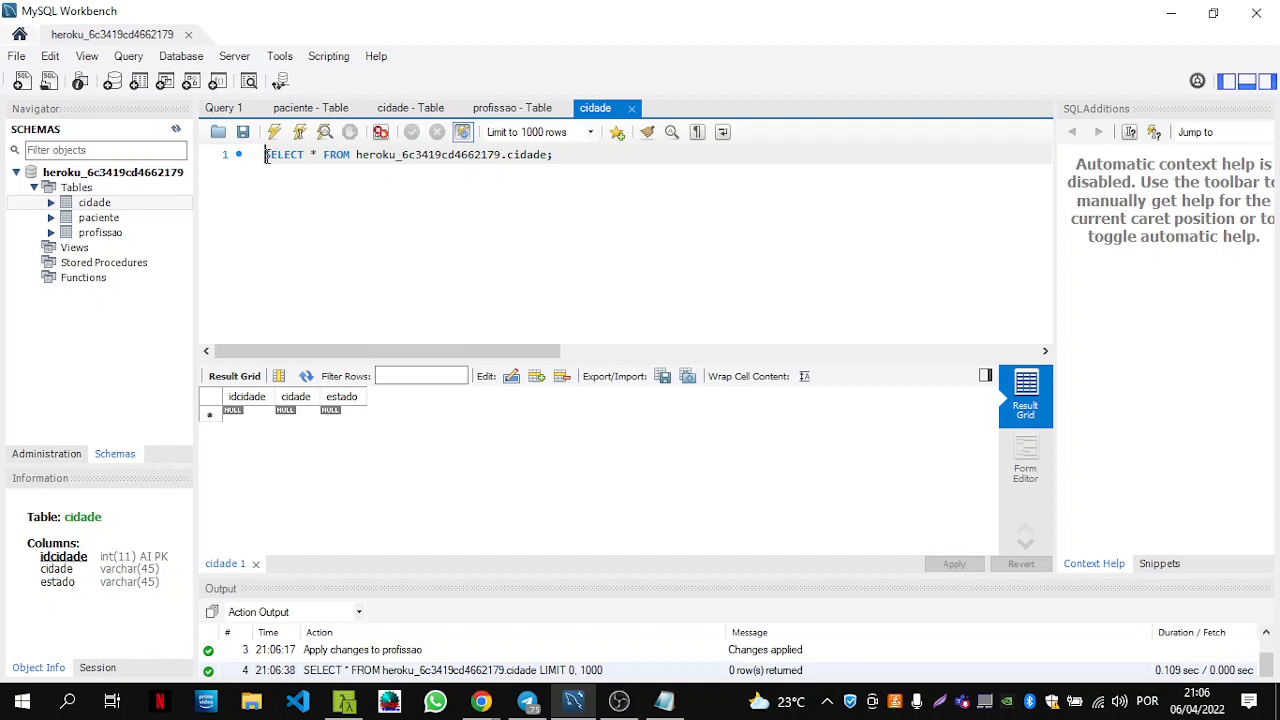
left_click_drag(267, 157, 555, 165)
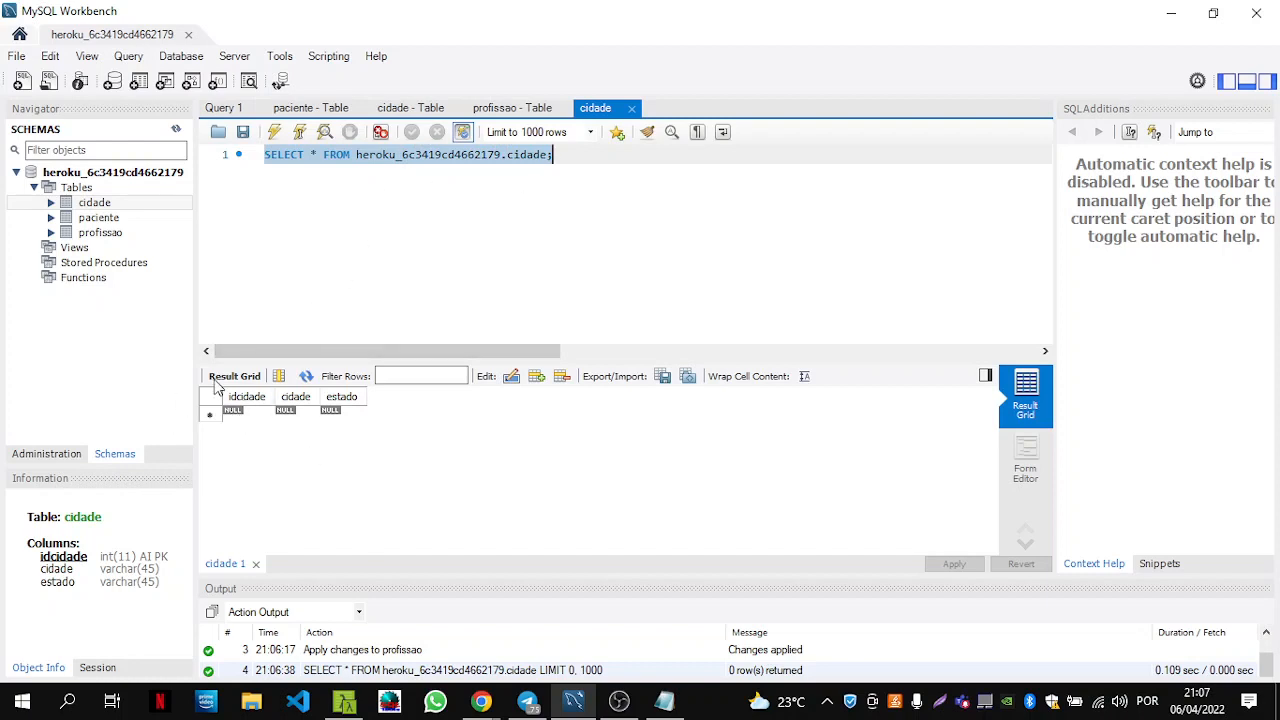
left_click(290, 418)
left_click(298, 414)
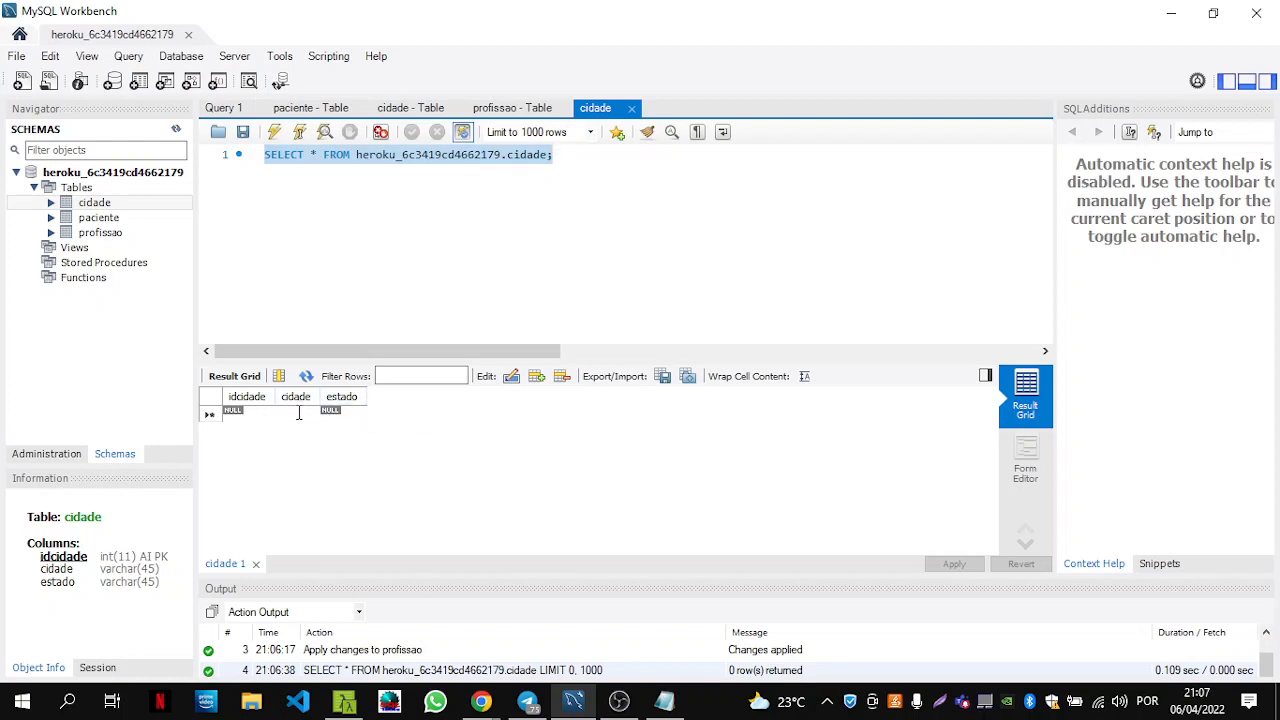
type("SAO")
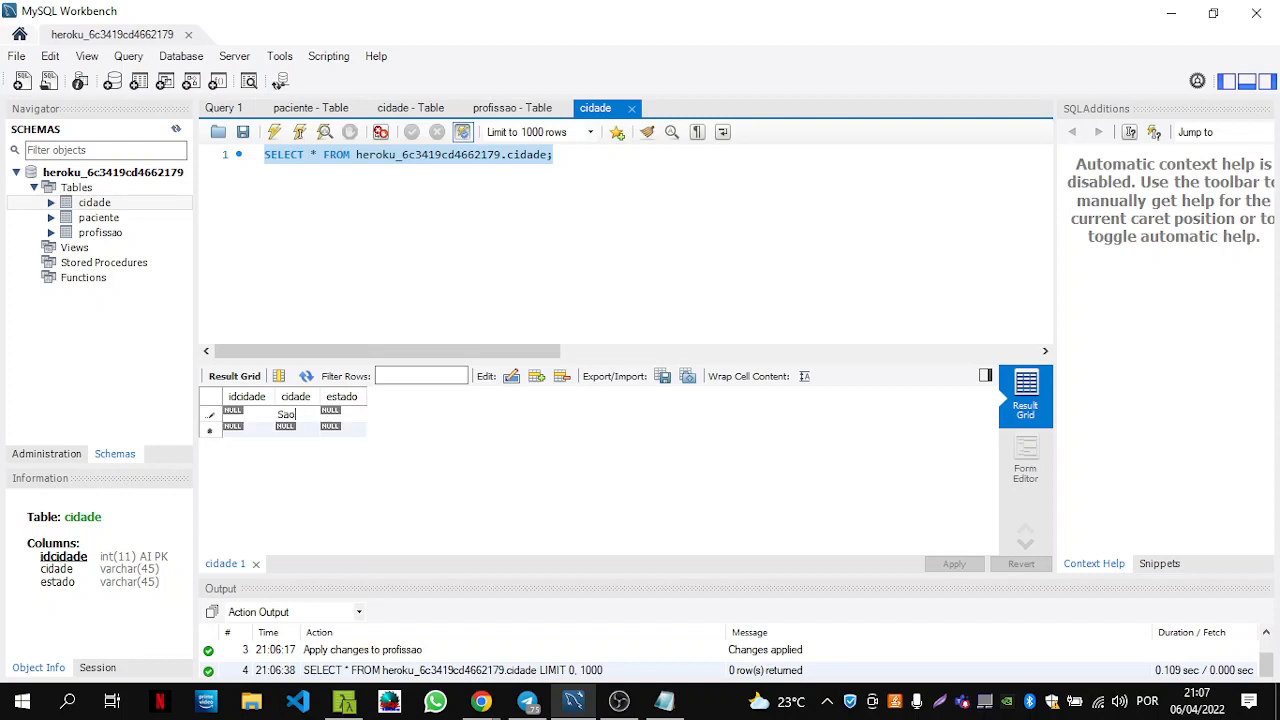
type(" Paulo")
key("Return")
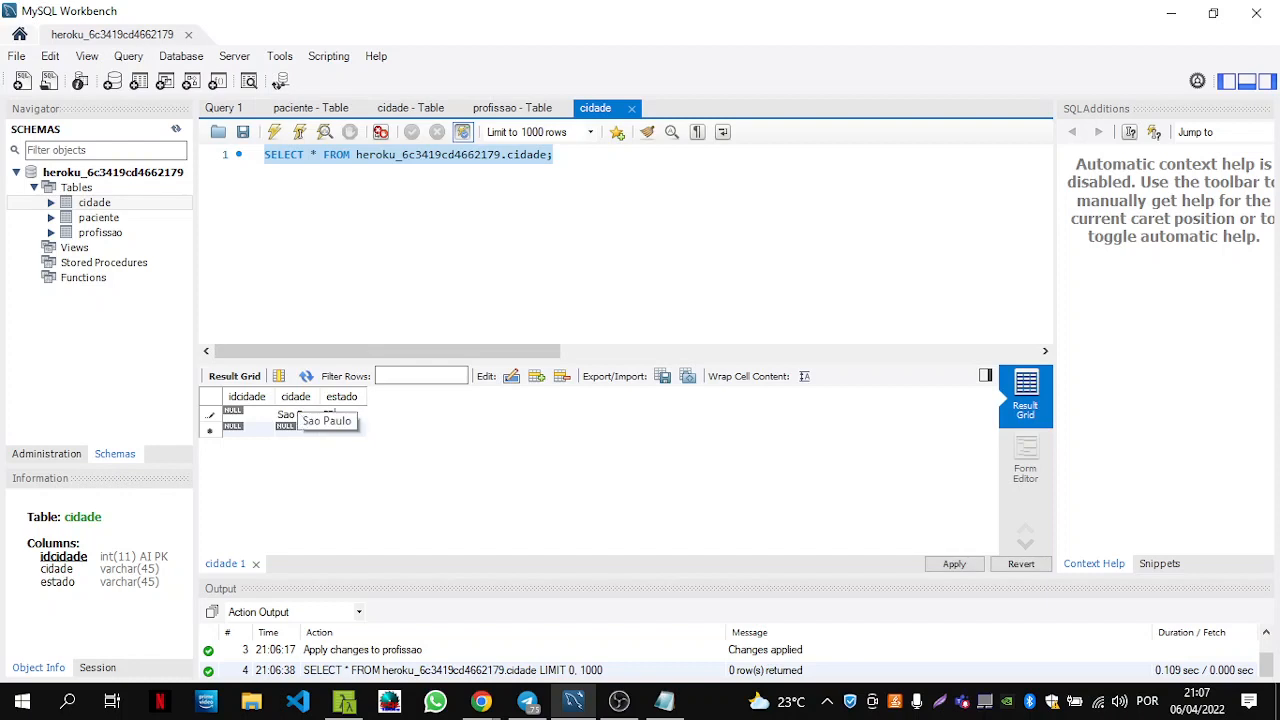
left_click(979, 567)
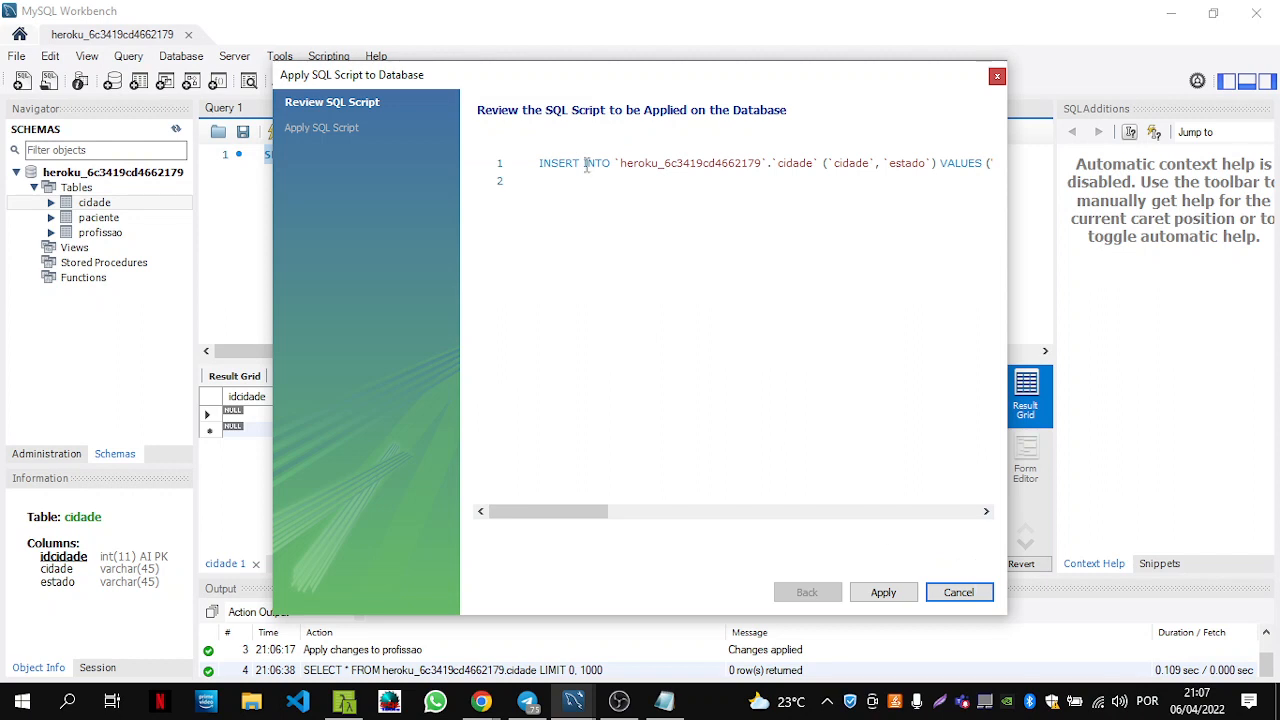
Check the INSERT statement for the Sao Paulo row and apply it to the cidade table.
left_click_drag(530, 164, 618, 163)
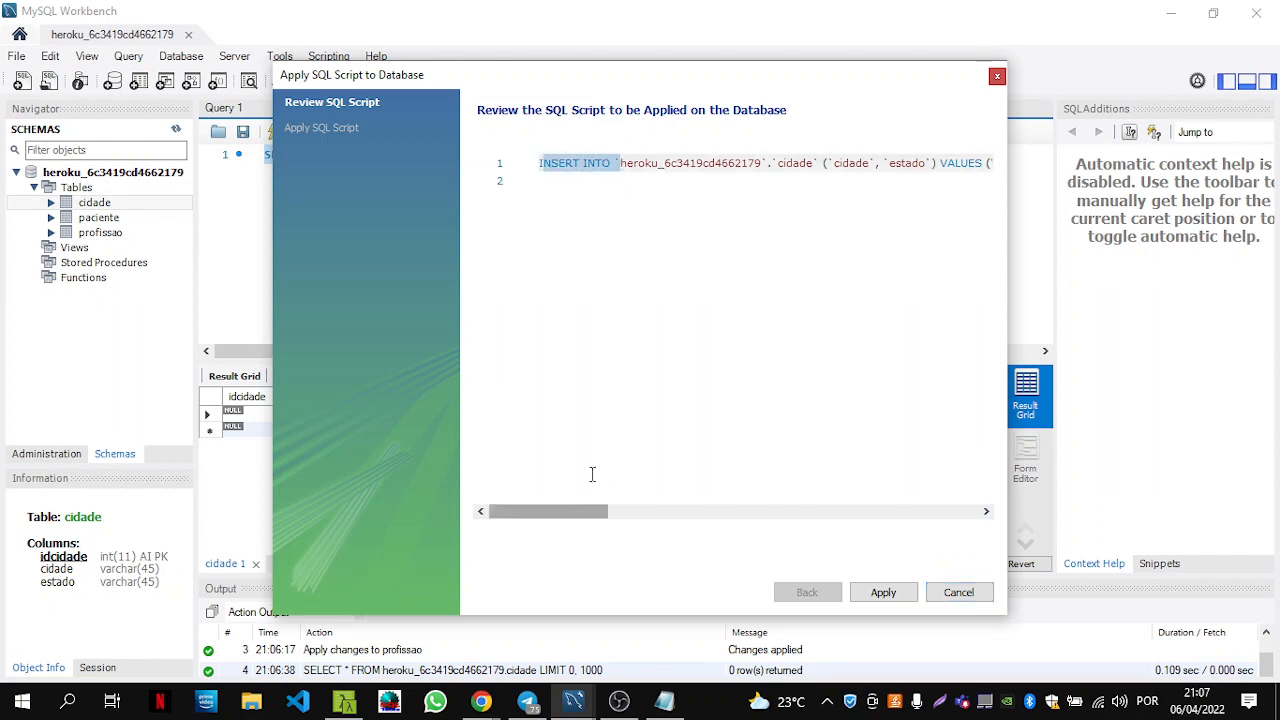
left_click(611, 192)
left_click_drag(574, 514, 531, 531)
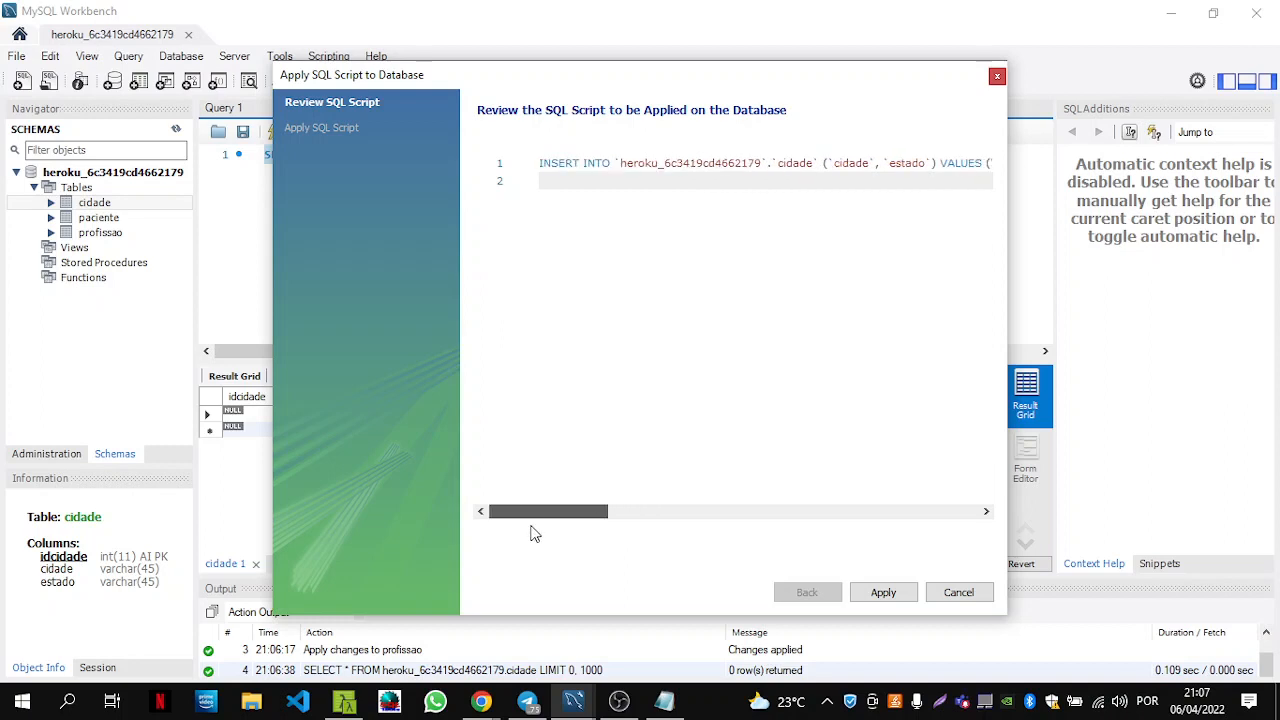
left_click(881, 594)
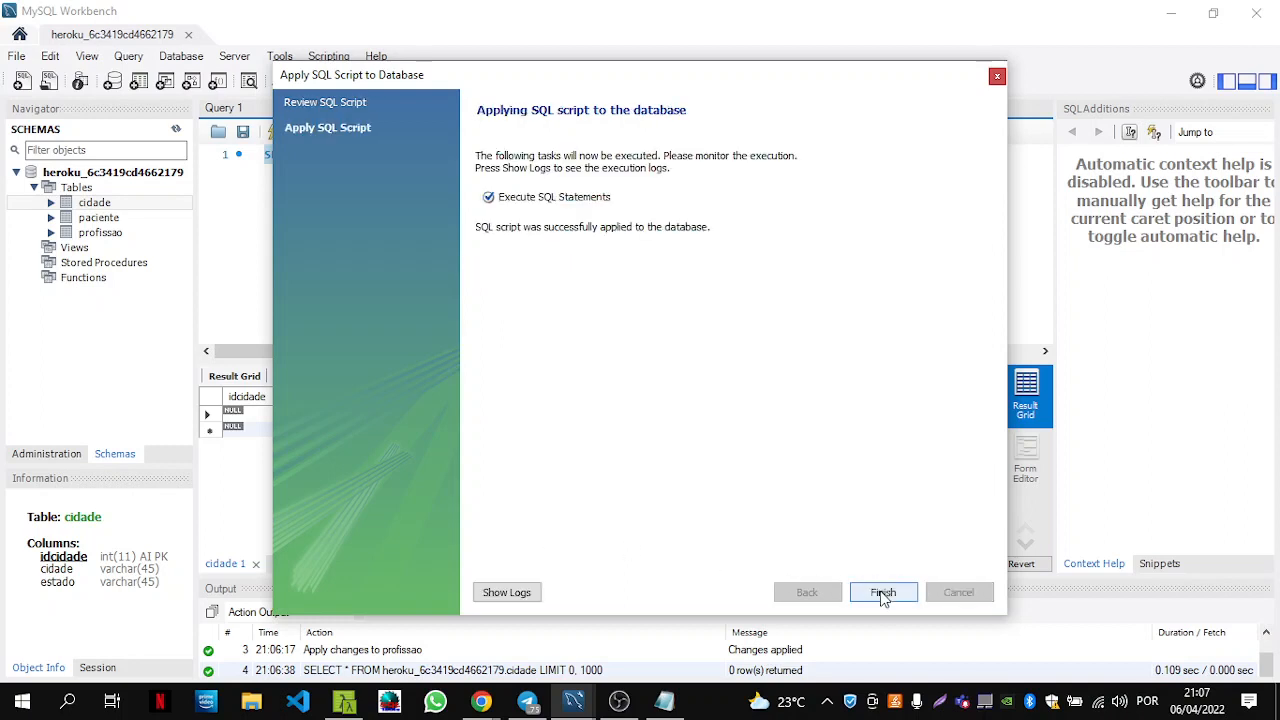
left_click(882, 595)
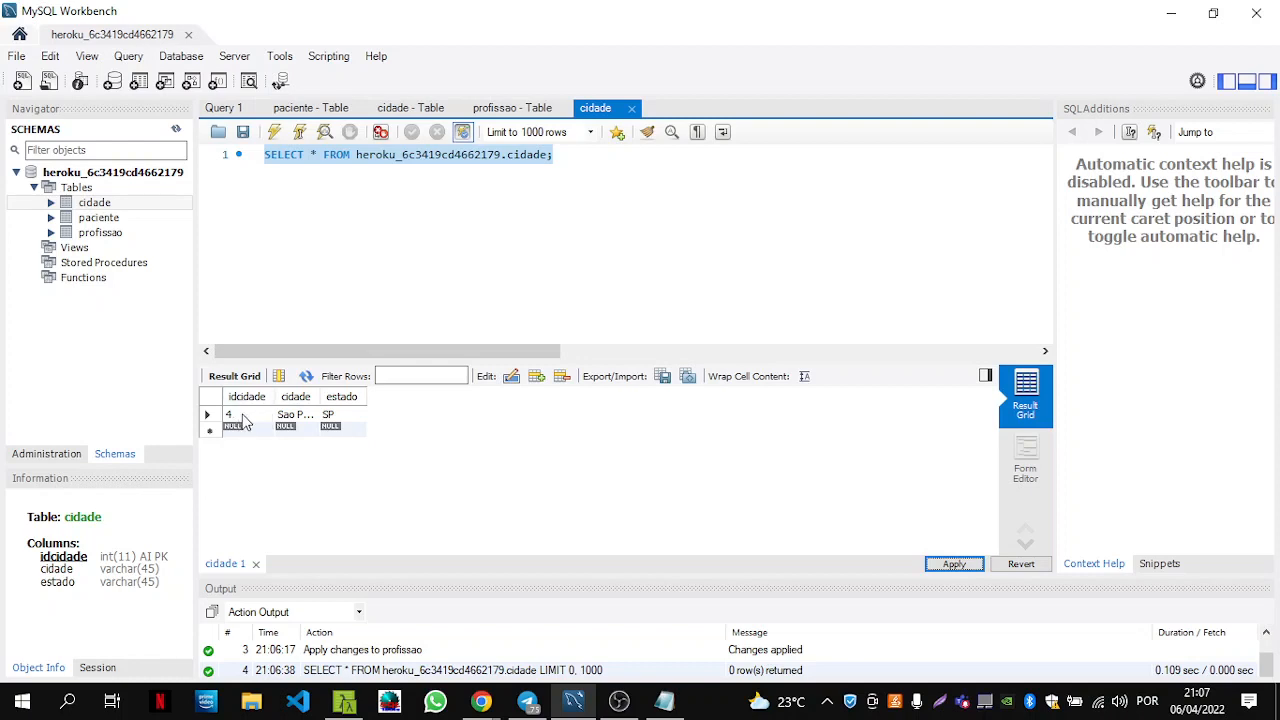
Widen the idcidade column, then insert and save Rio de Janeiro, RJ in the cidade table.
left_click_drag(270, 396, 466, 396)
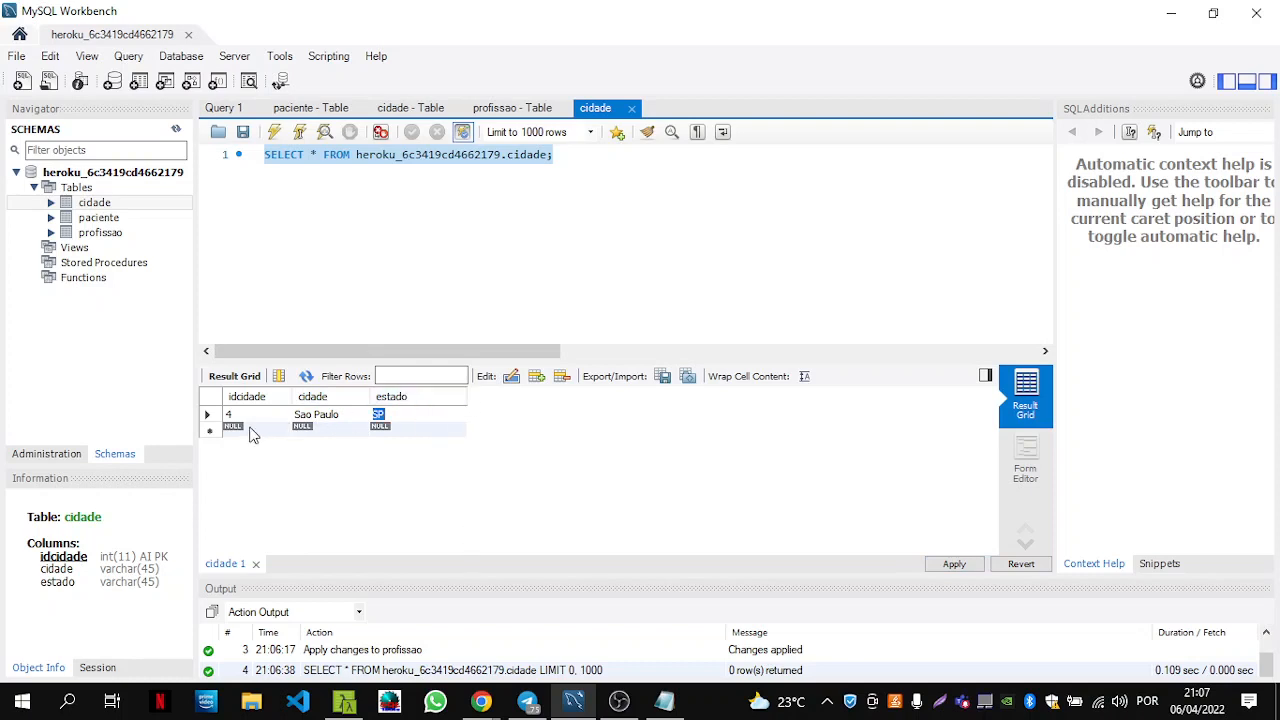
double_click(327, 428)
left_click(316, 428)
type("Rio de Janeiro")
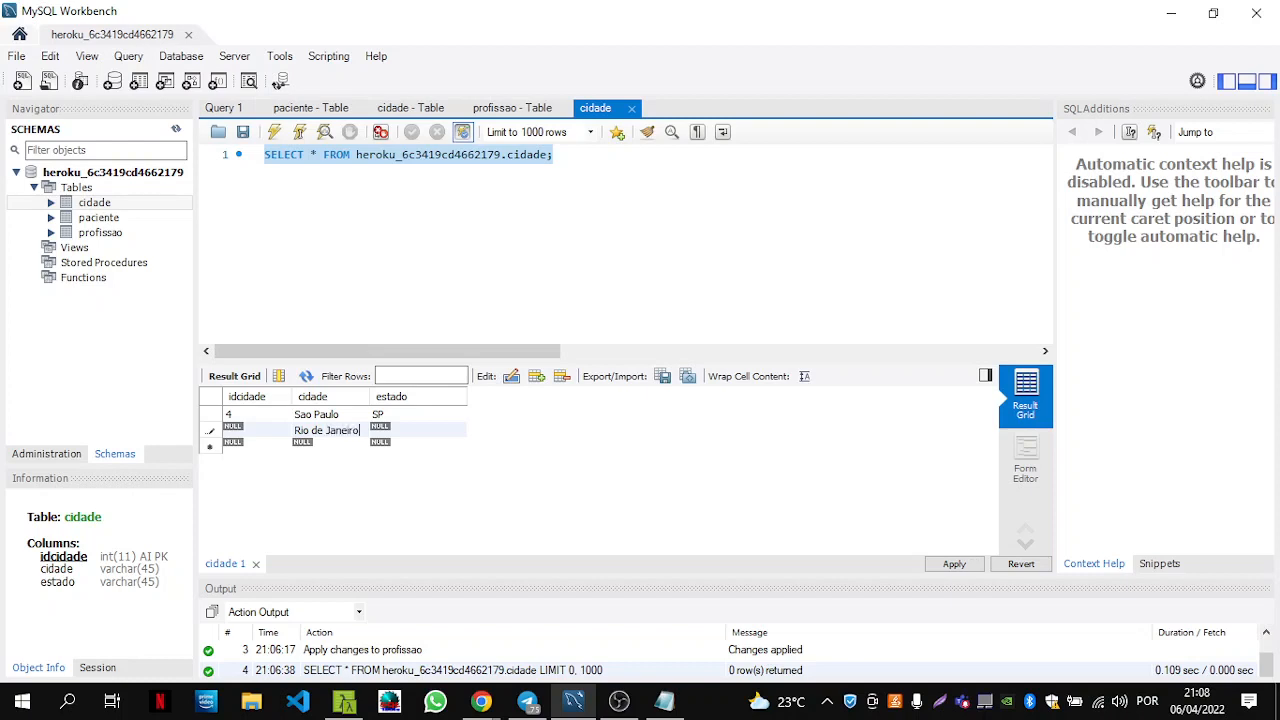
key("Tab")
type("RJ")
left_click(969, 566)
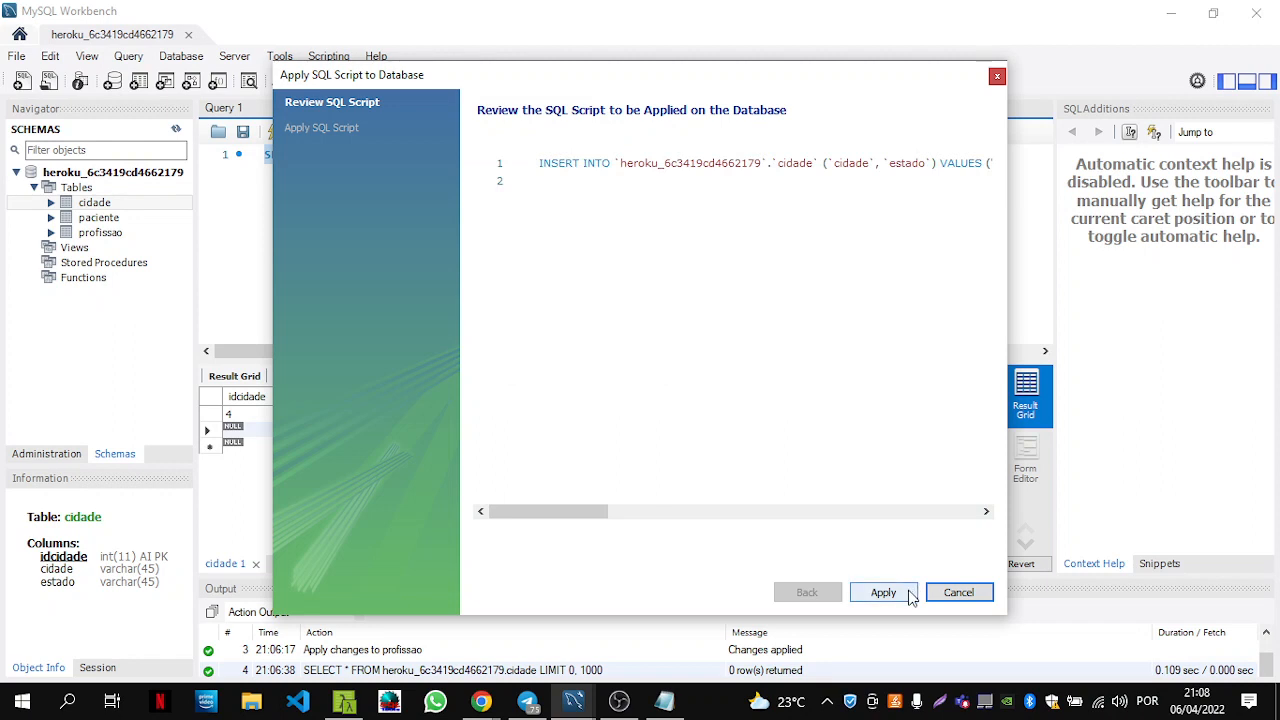
left_click(883, 592)
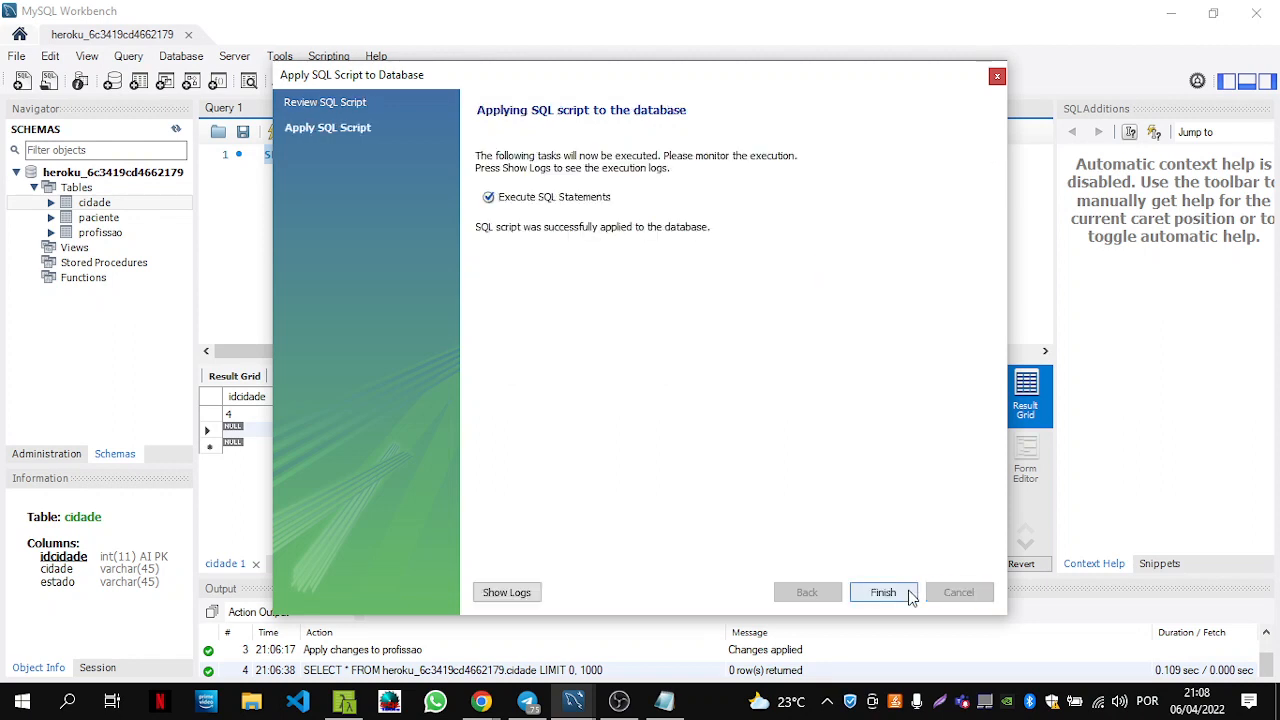
left_click(883, 592)
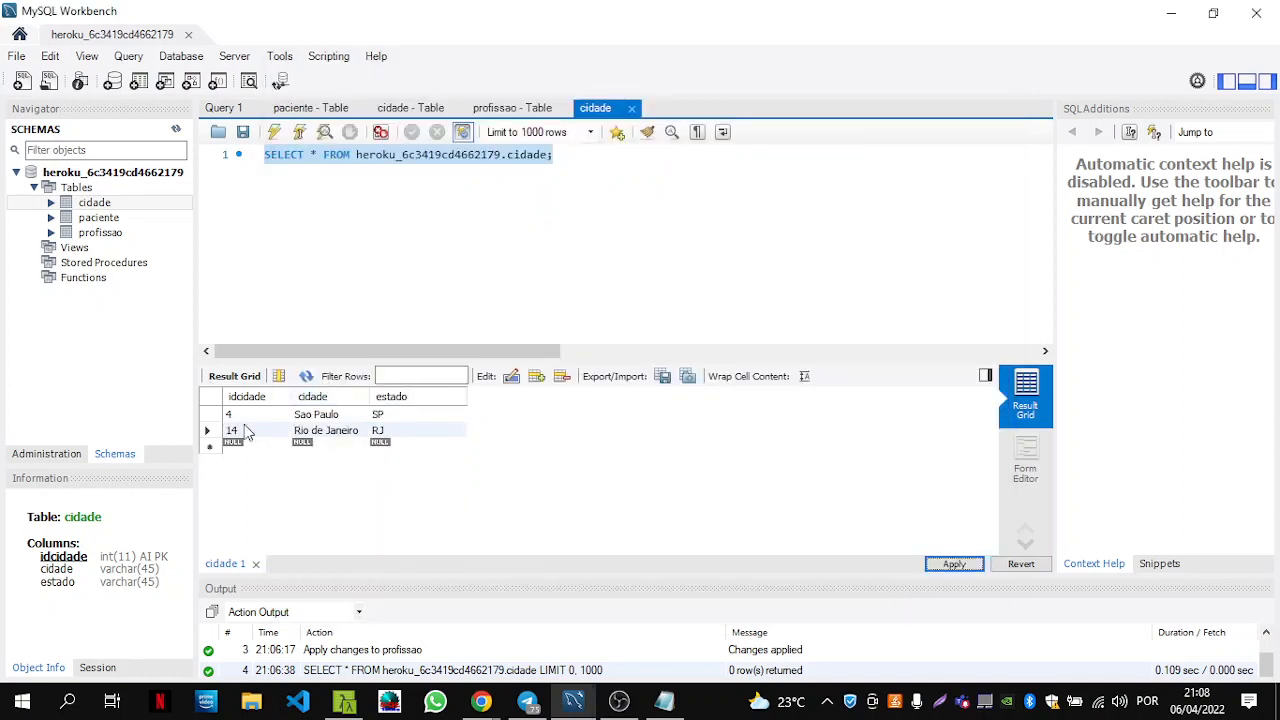
Open the profissao table's rows and enter Analista de Sistemas and Advogado in two new rows.
left_click(104, 233)
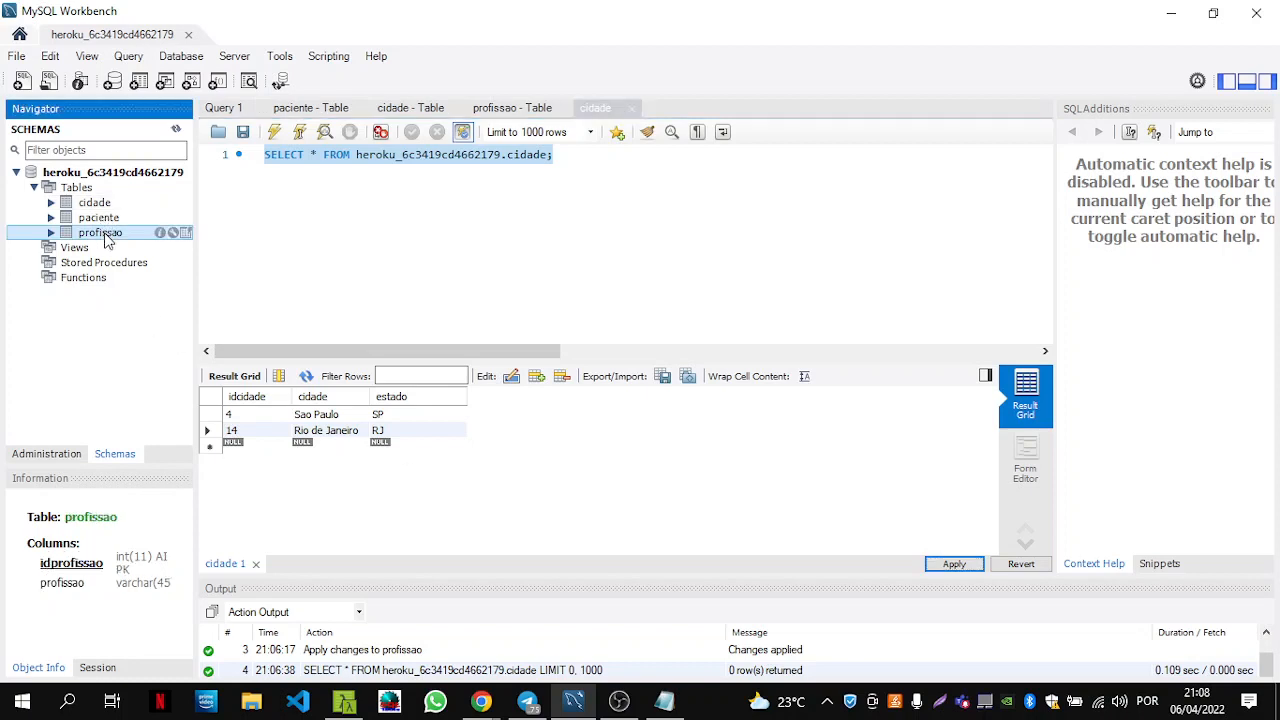
left_click(186, 233)
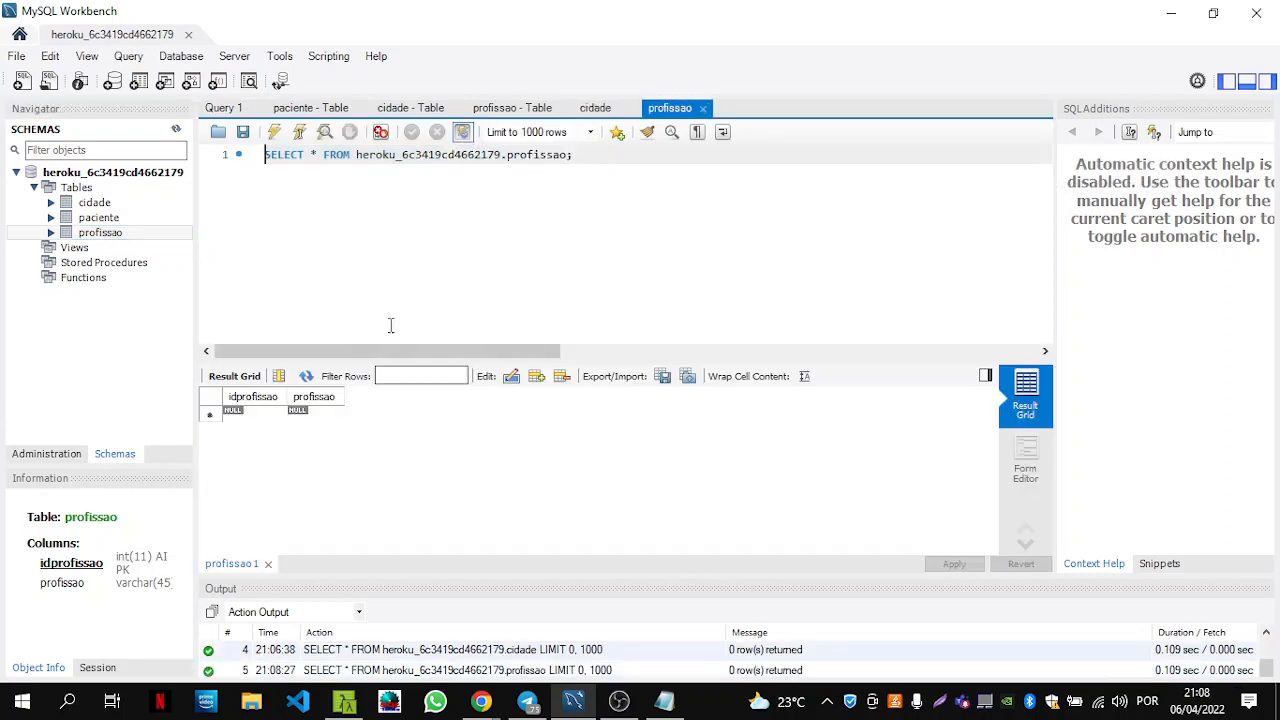
left_click(302, 413)
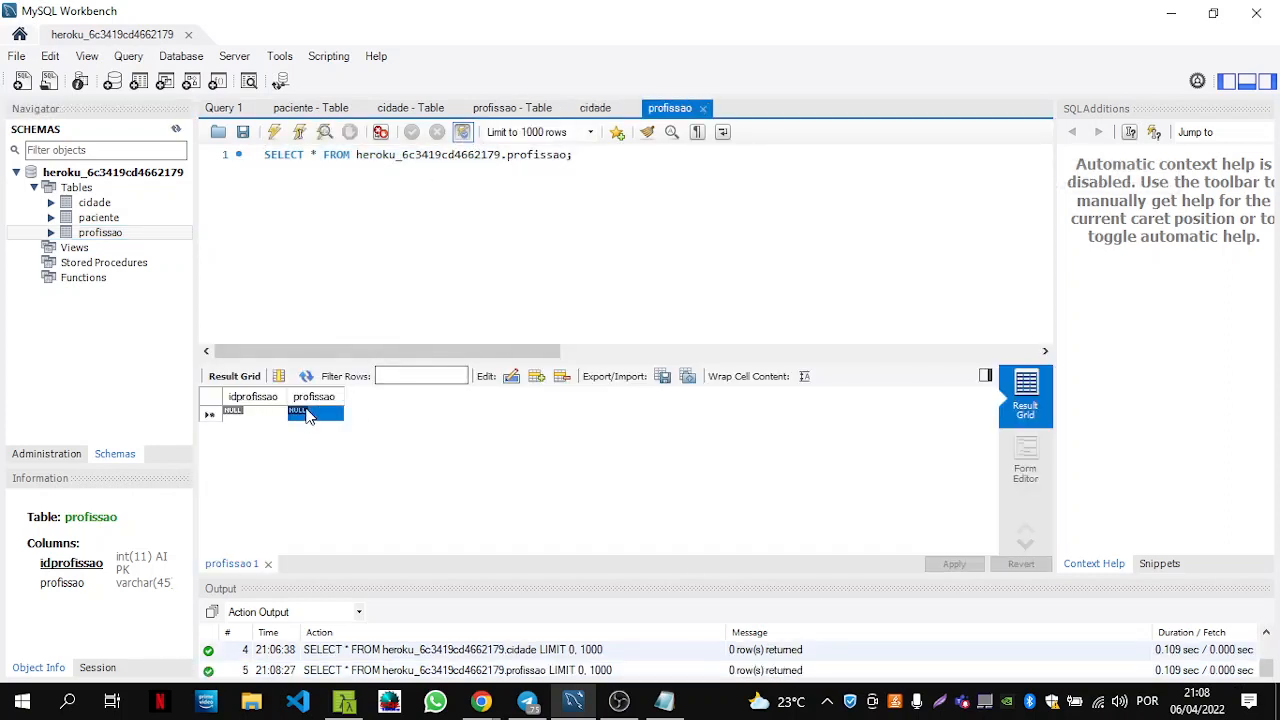
double_click(313, 415)
type("Ana")
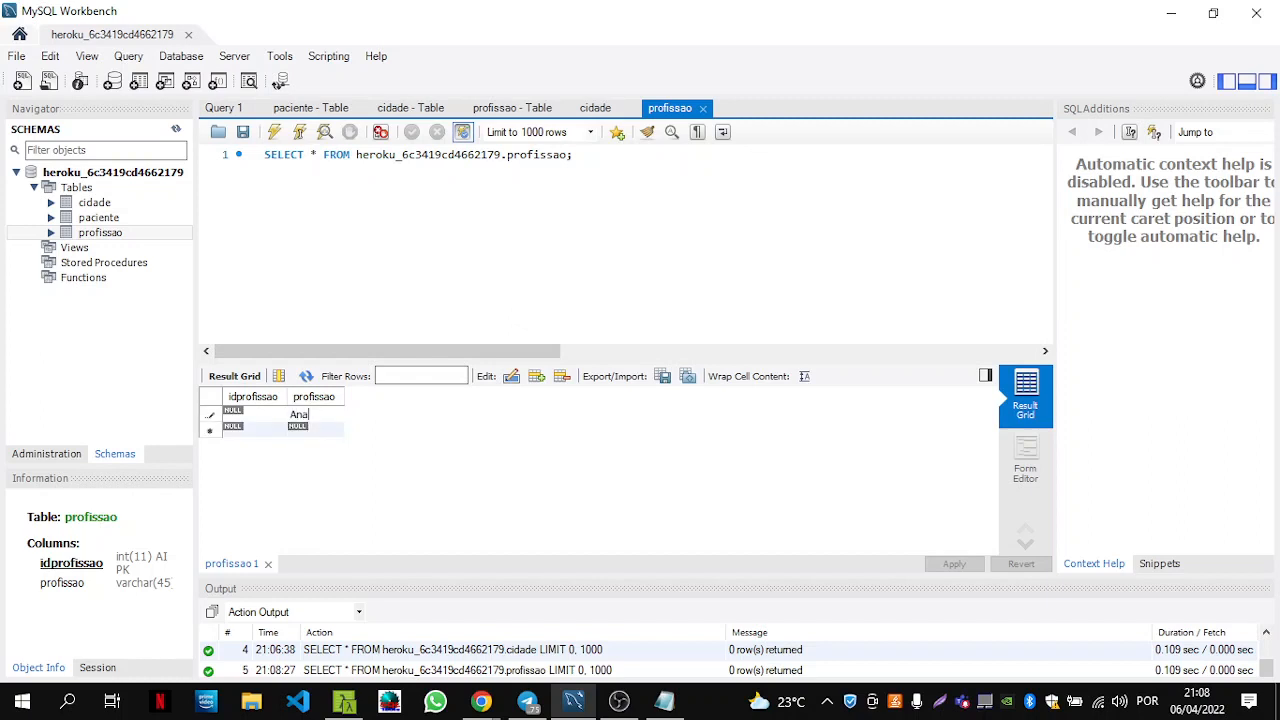
type("lista de Sistemas")
double_click(314, 428)
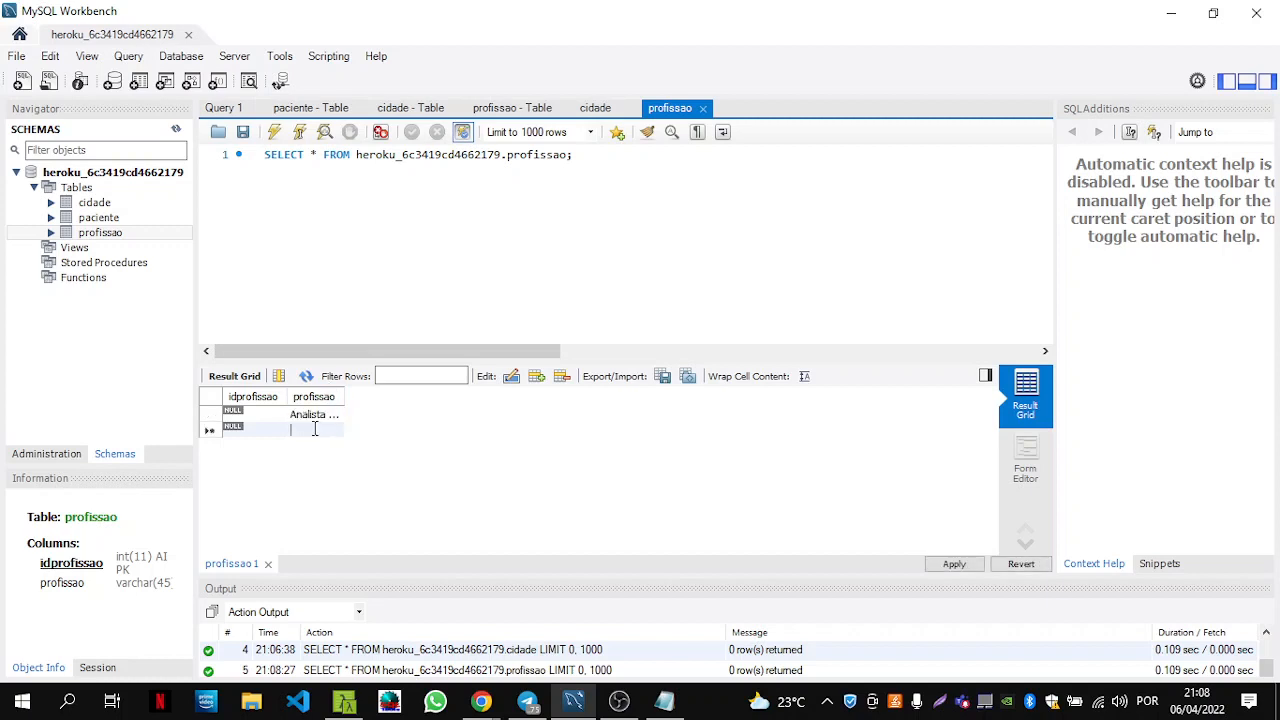
type("Advogado")
Apply the two profession INSERT statements to save them in the profissao table.
left_click(954, 563)
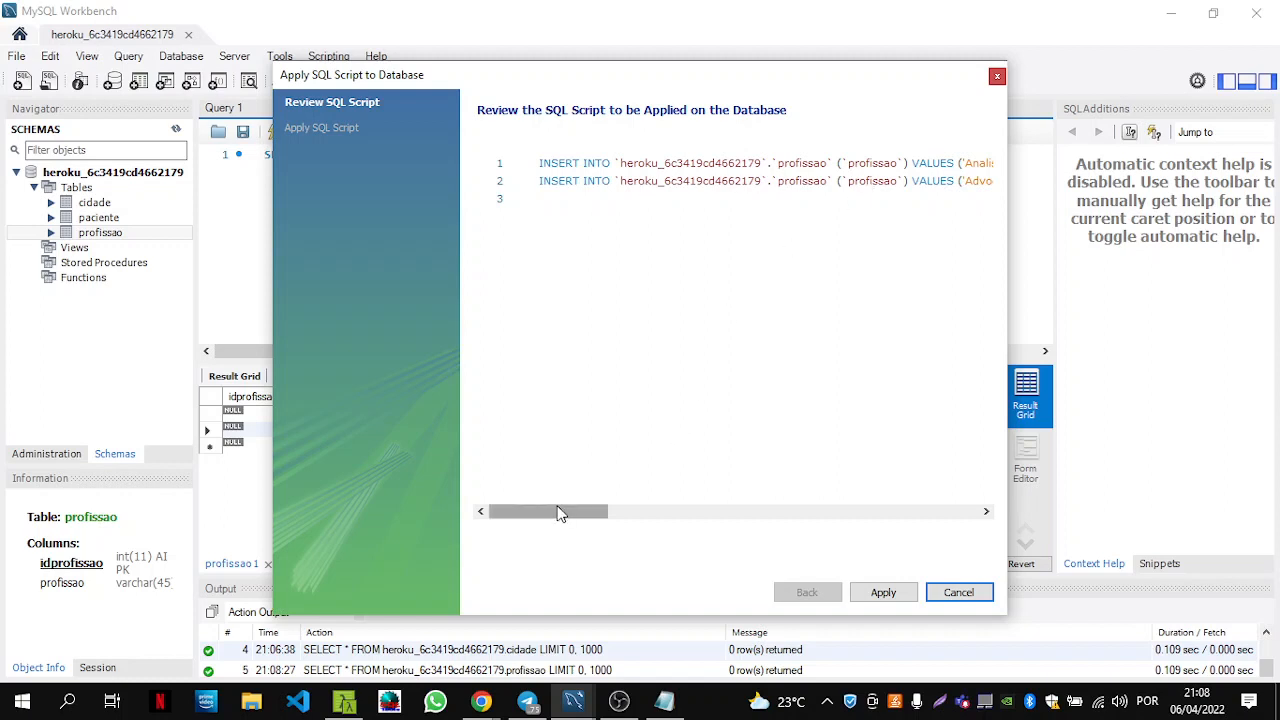
left_click_drag(560, 514, 651, 514)
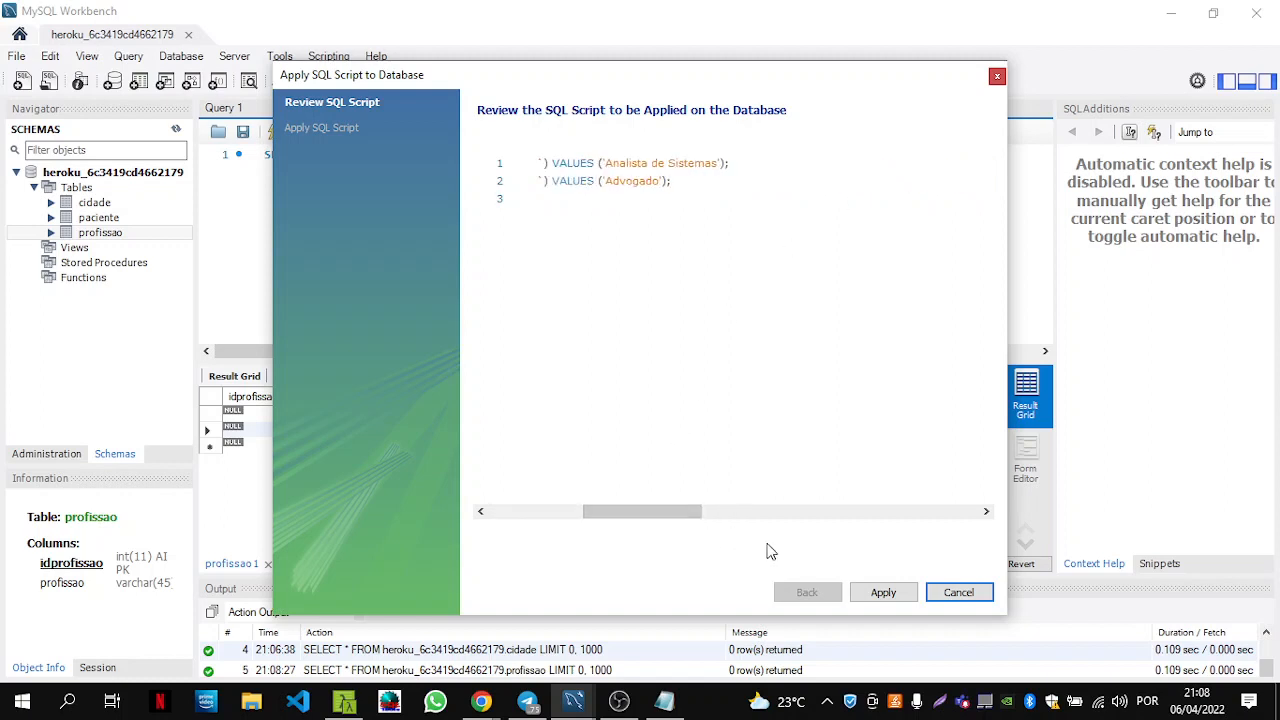
left_click(895, 596)
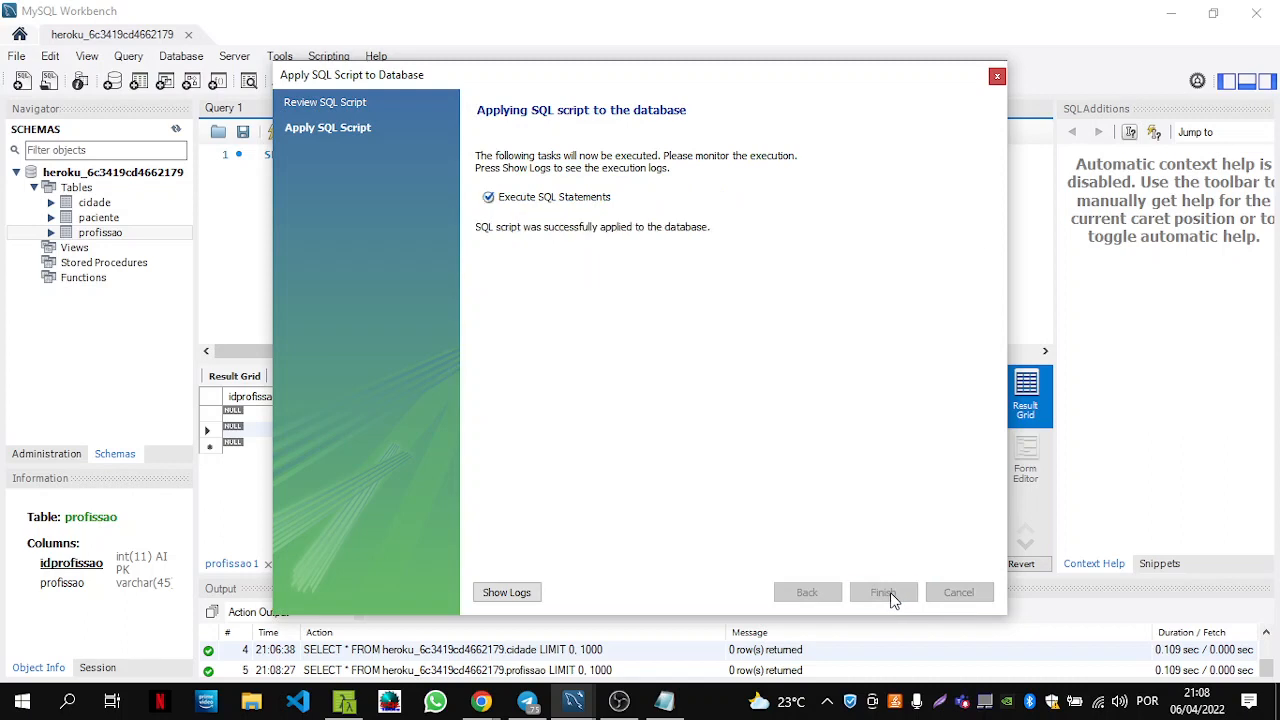
left_click(883, 594)
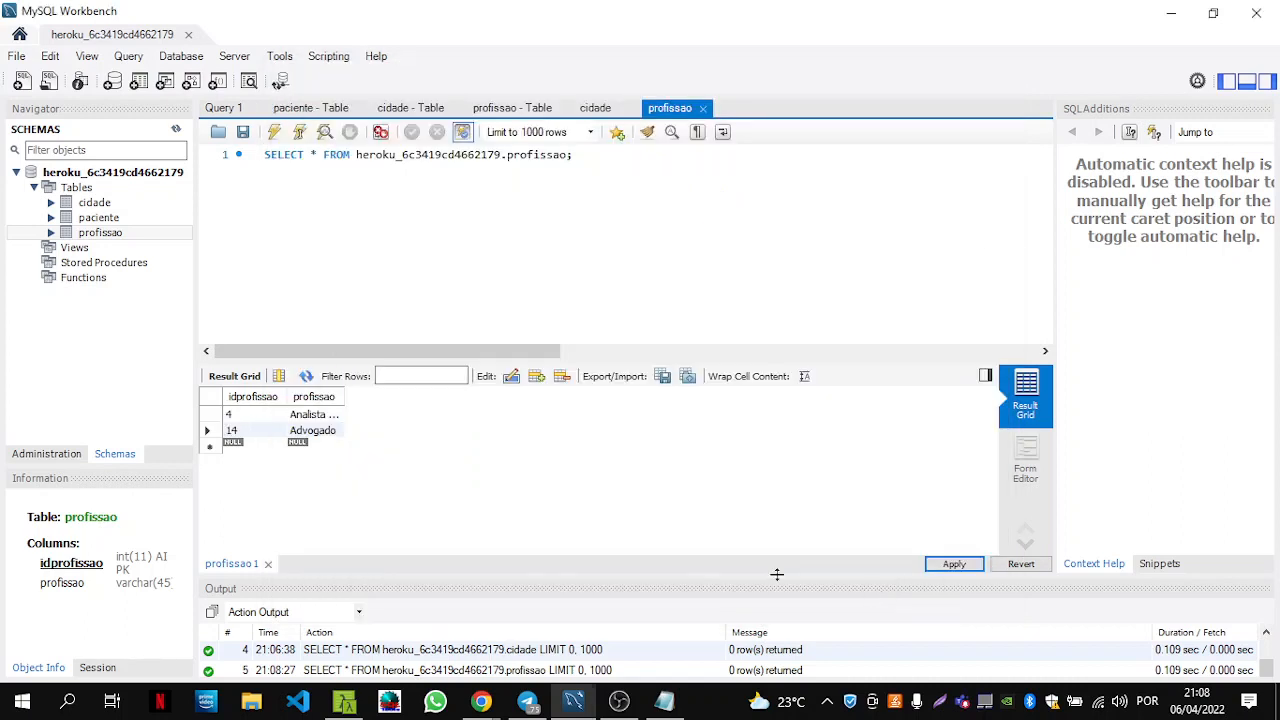
left_click(99, 219)
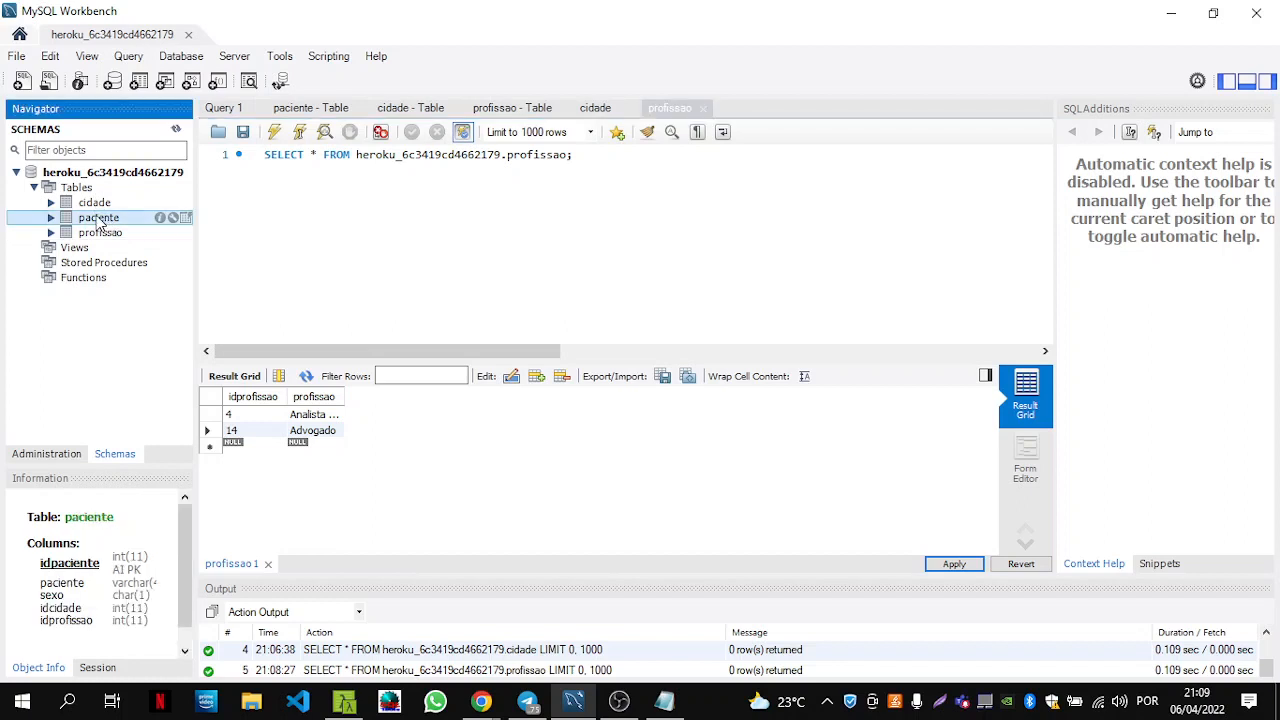
Open the paciente rows and enter the first patient's name with sex M.
left_click(185, 218)
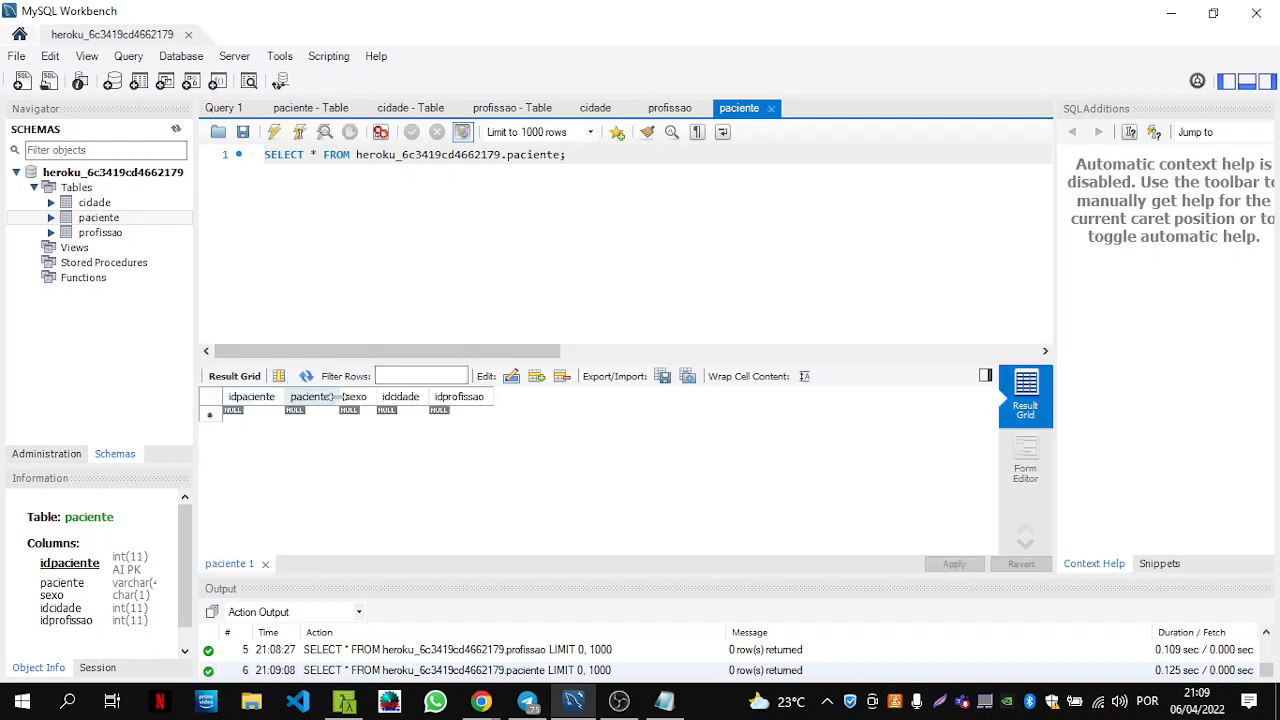
left_click(312, 416)
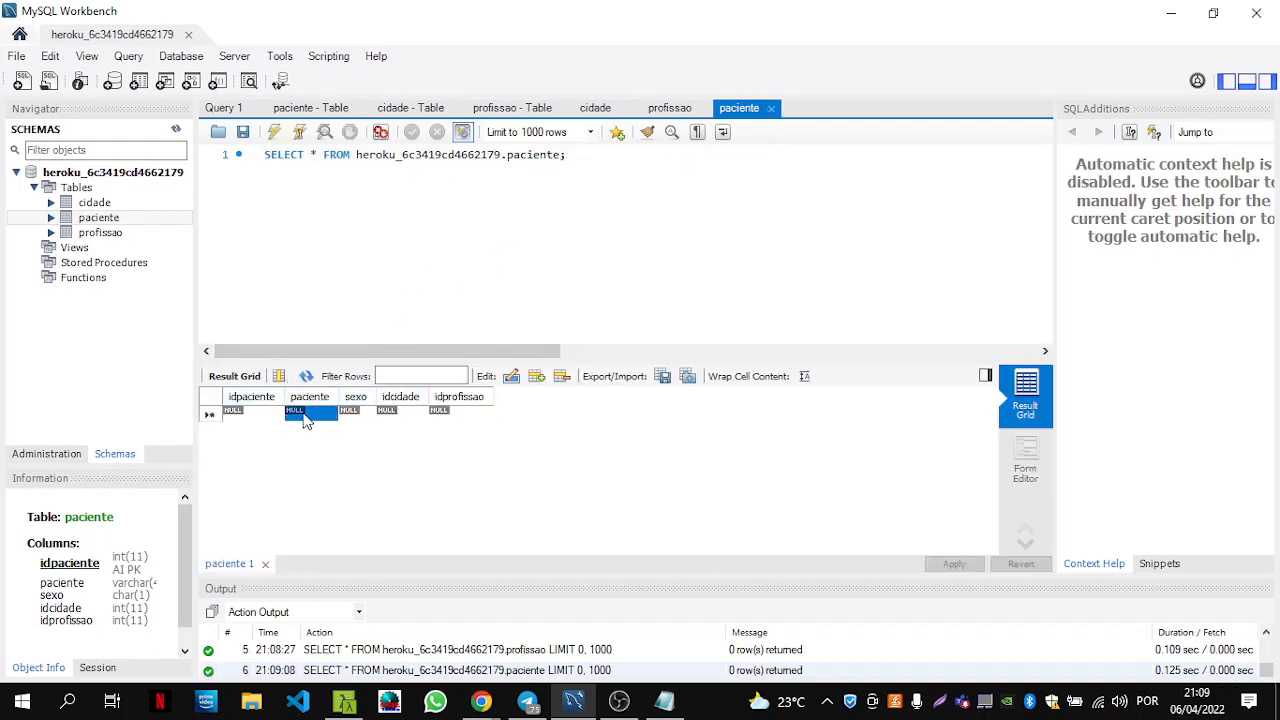
double_click(312, 416)
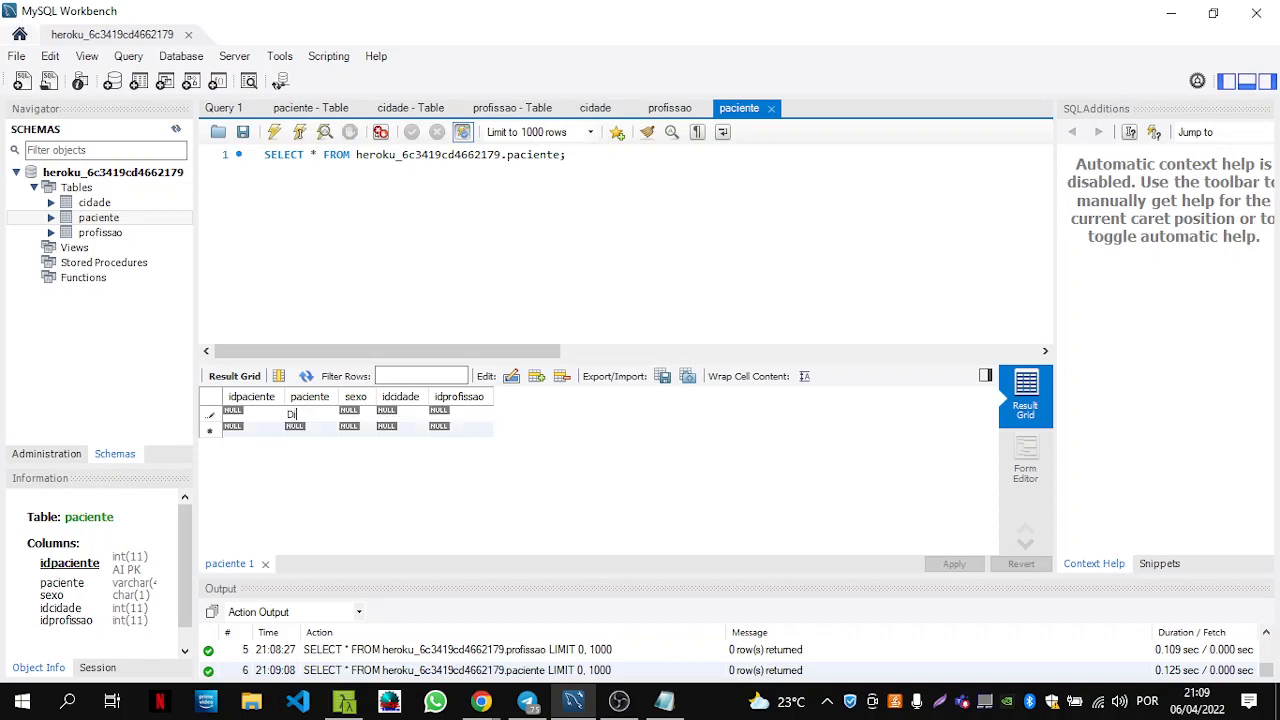
double_click(350, 414)
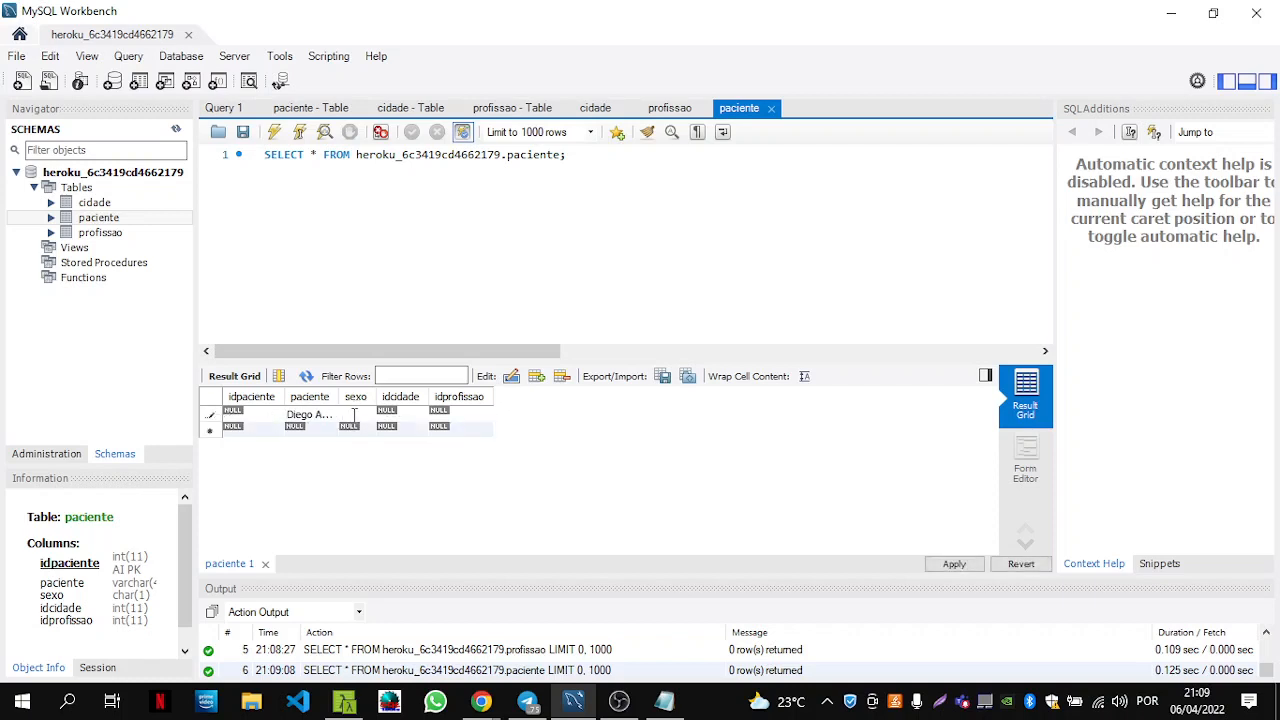
double_click(412, 416)
Check the cidade and profissao IDs, give the first patient city 4 and profession 14, then start a second patient's name.
left_click(597, 110)
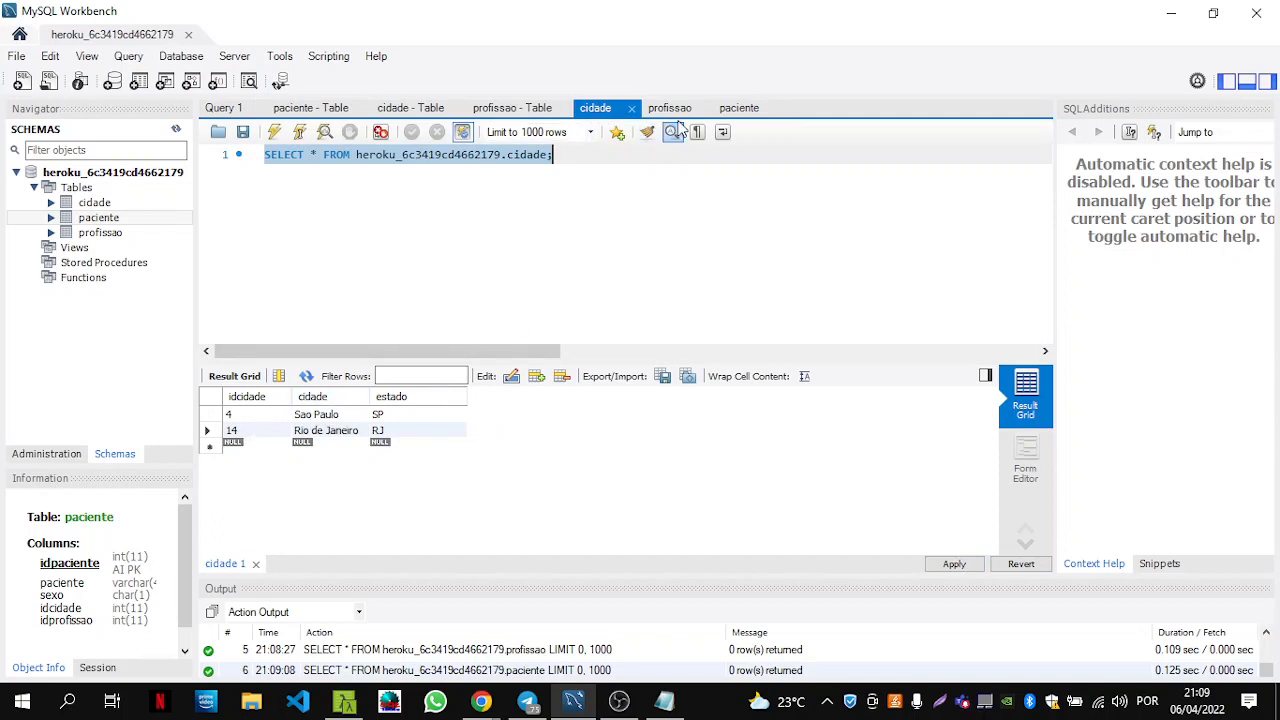
left_click(740, 108)
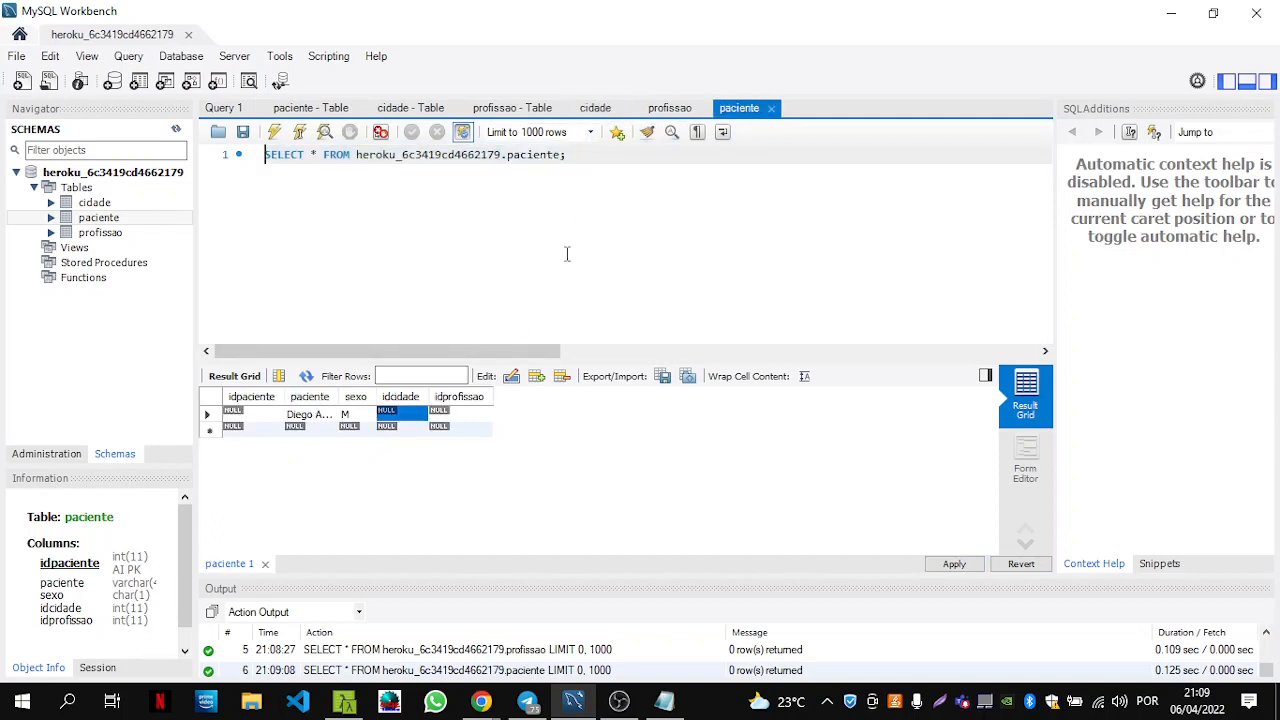
double_click(392, 413)
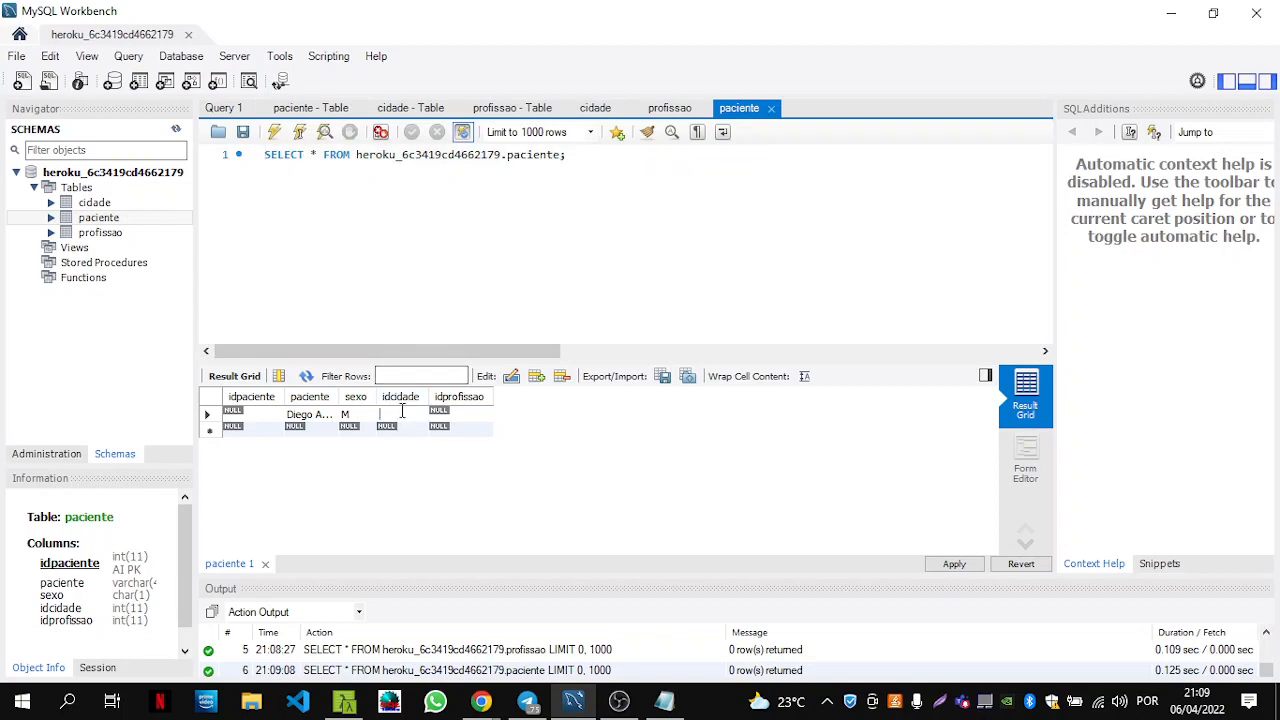
left_click(668, 112)
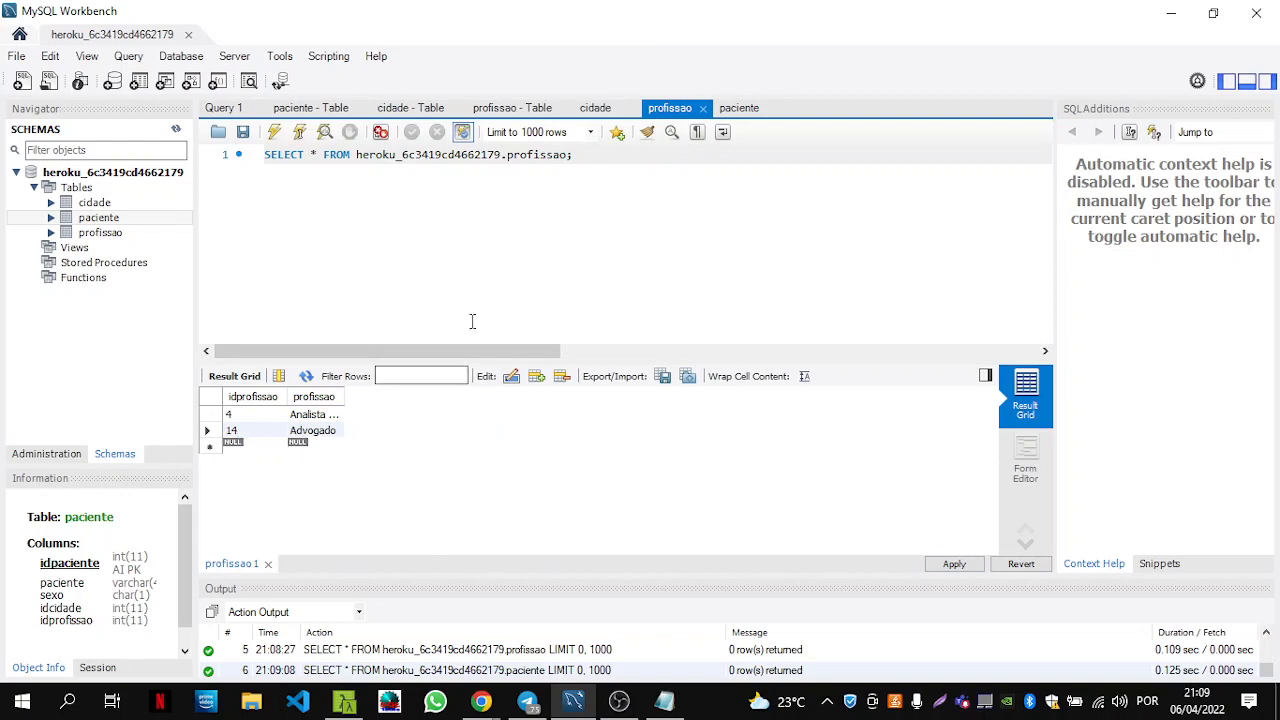
left_click(747, 114)
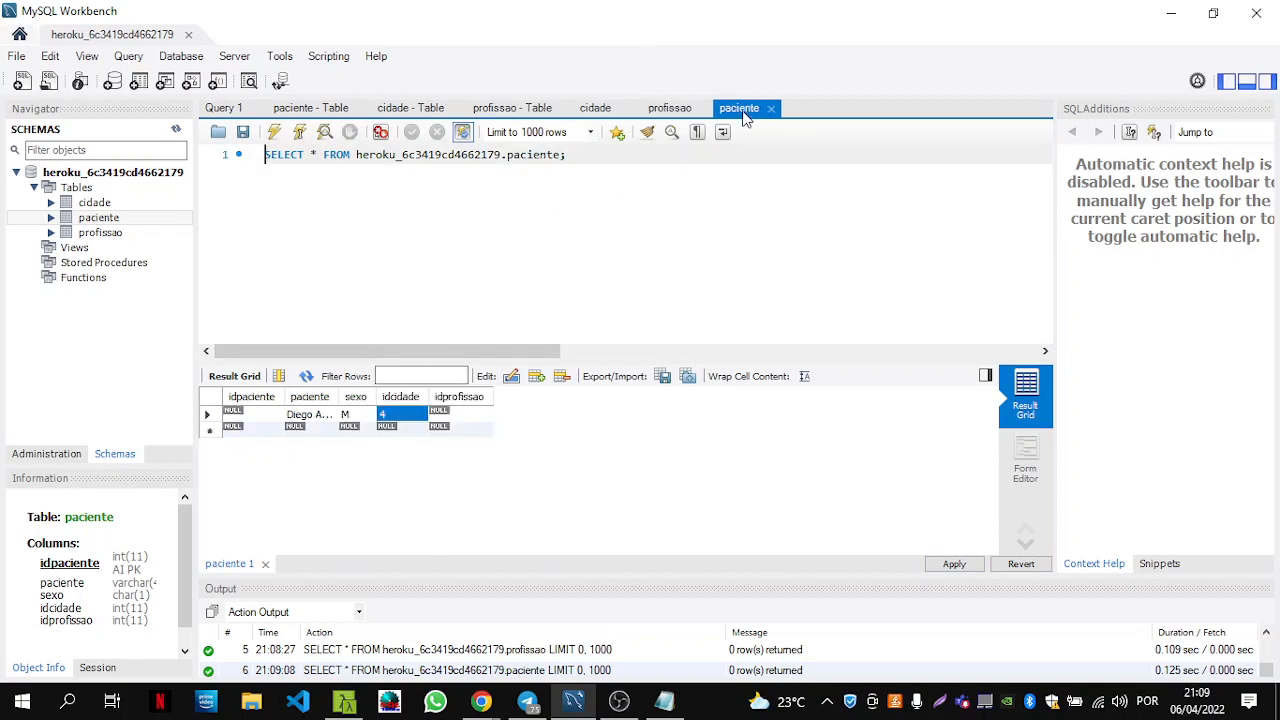
double_click(469, 414)
type("14")
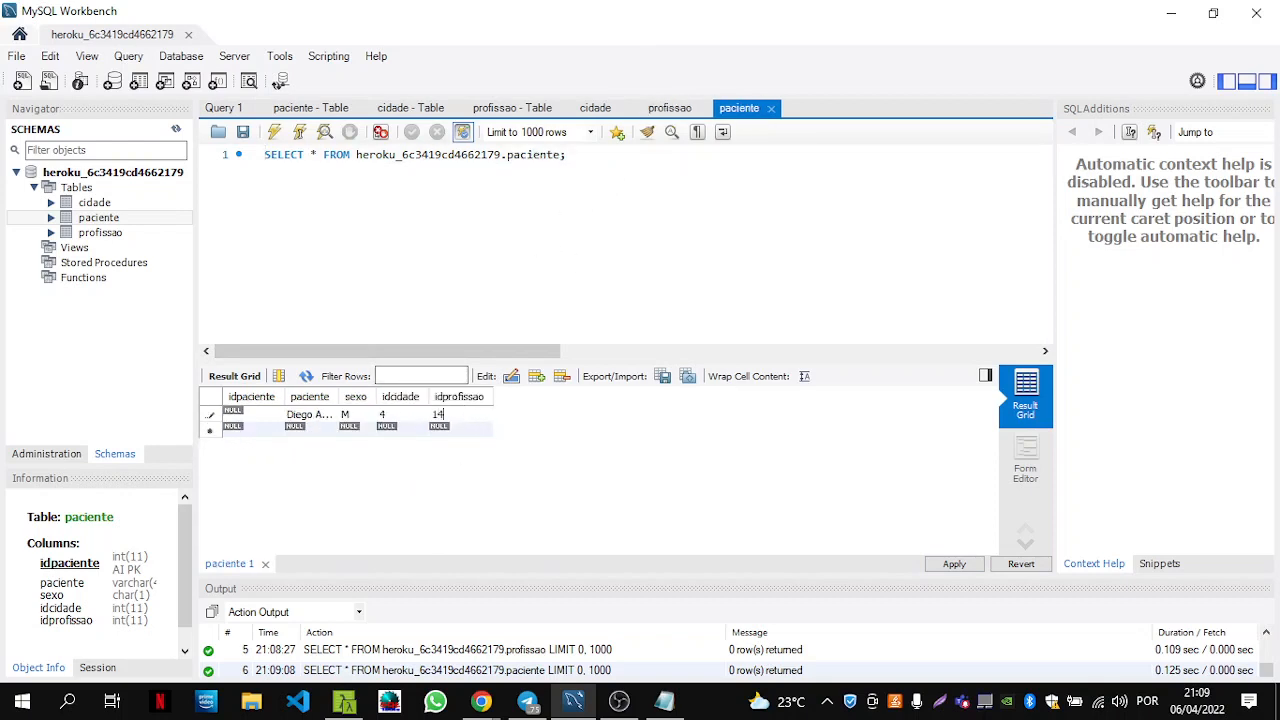
double_click(313, 430)
type("Maria C...")
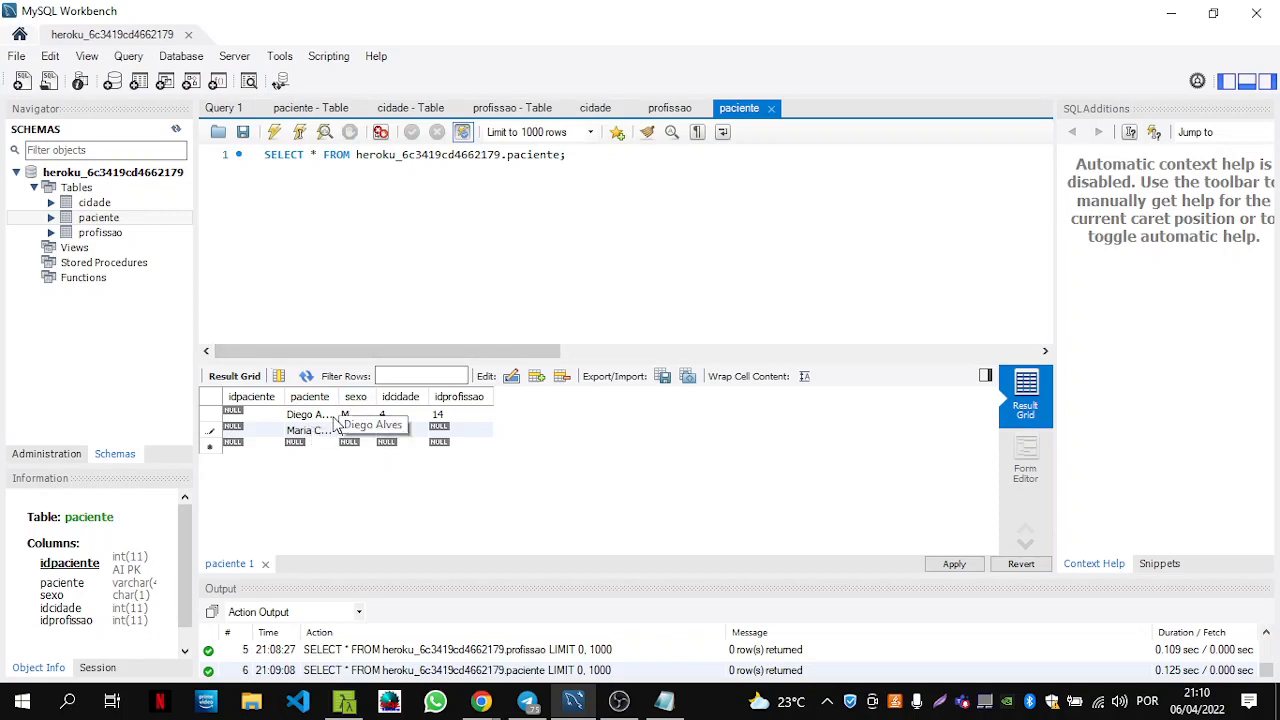
Set the second patient's sex to F, city ID 14 and profession ID 4, checking the lookup tables.
double_click(348, 432)
type("F")
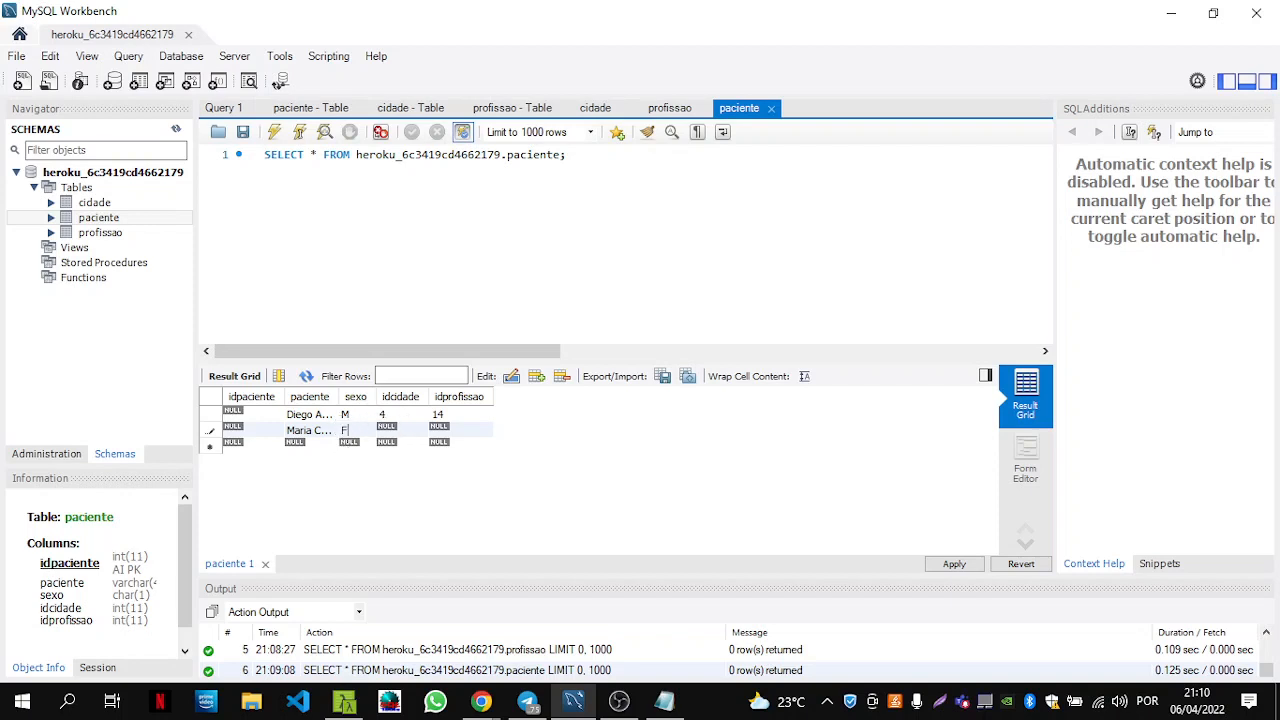
double_click(400, 428)
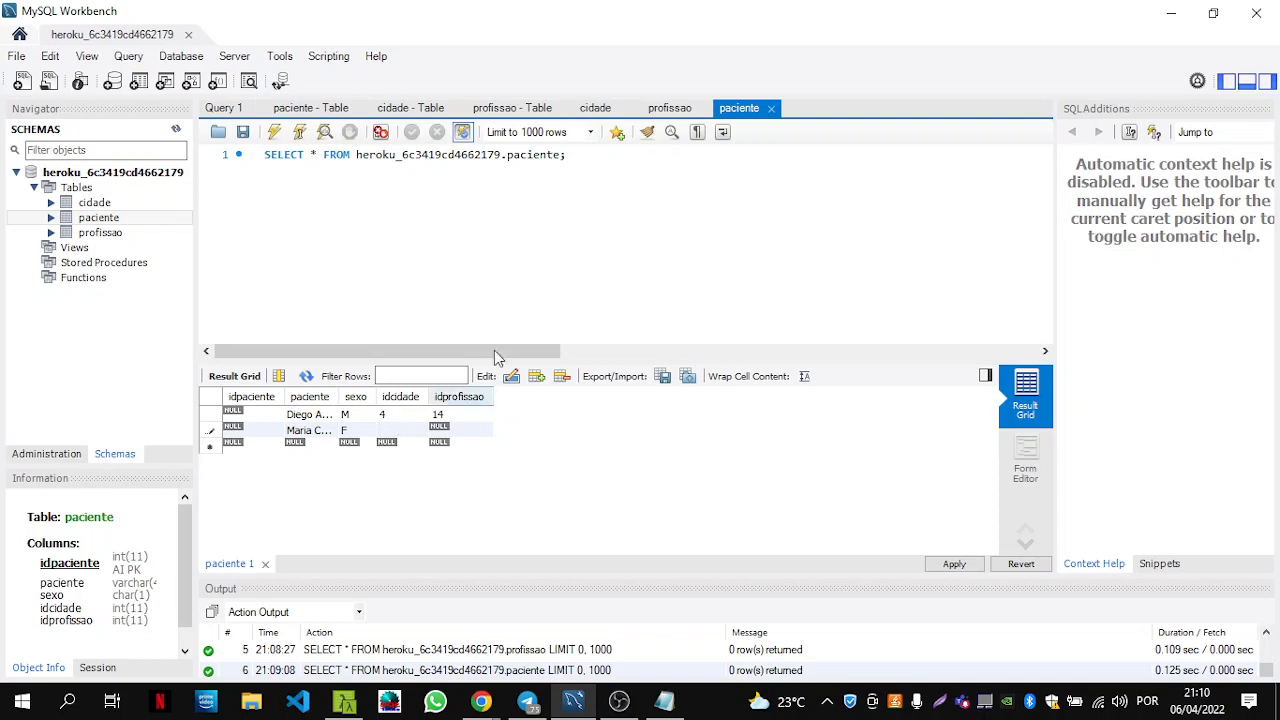
left_click(658, 112)
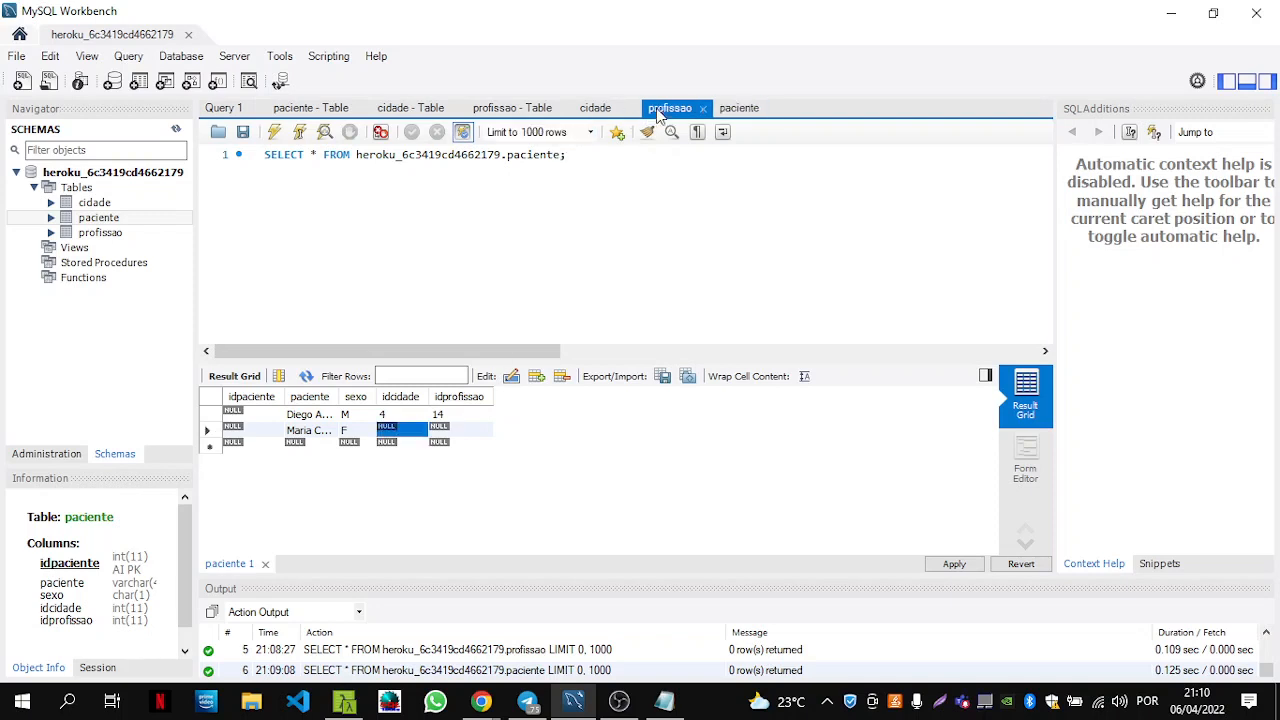
left_click(606, 110)
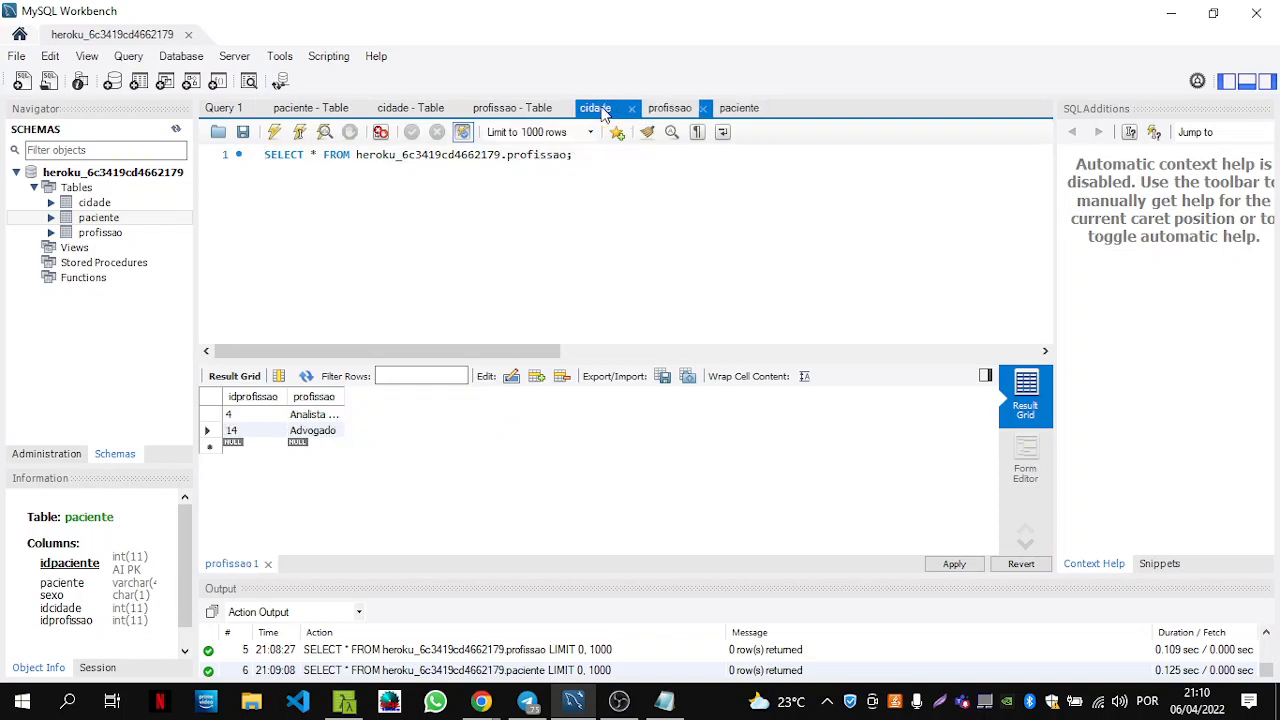
left_click(735, 110)
double_click(404, 430)
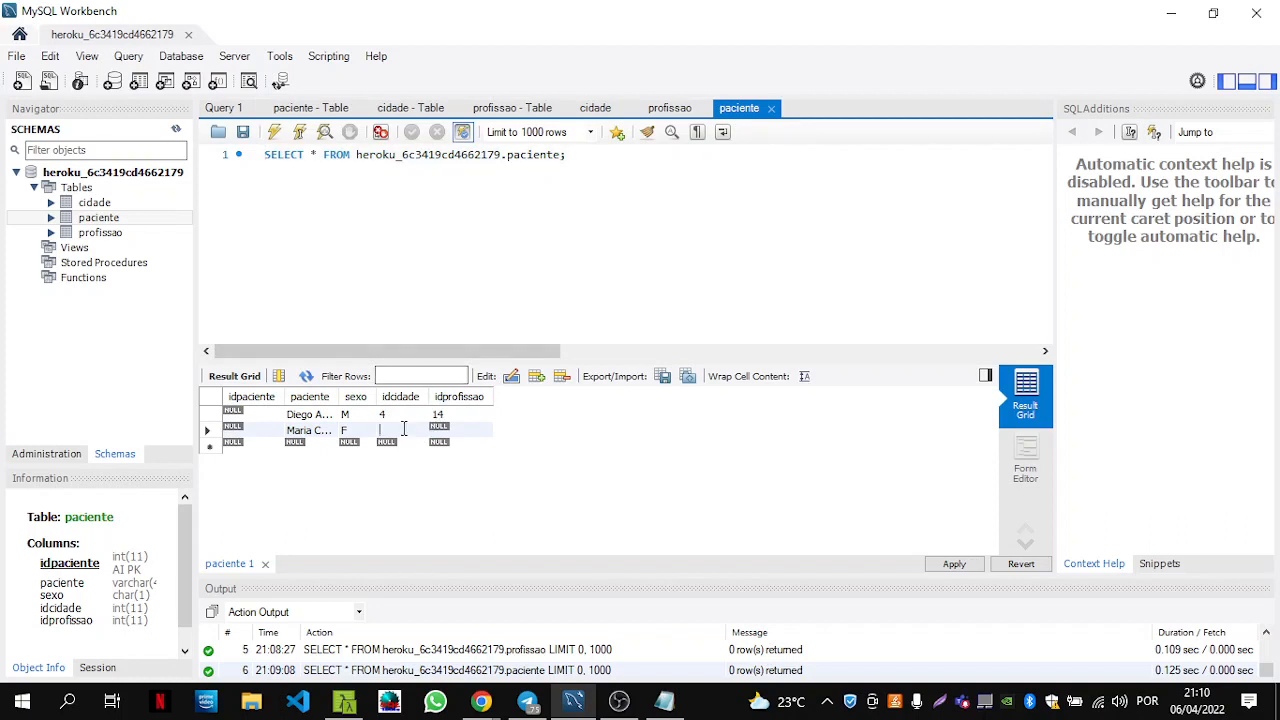
type("14")
left_click(669, 110)
left_click(733, 110)
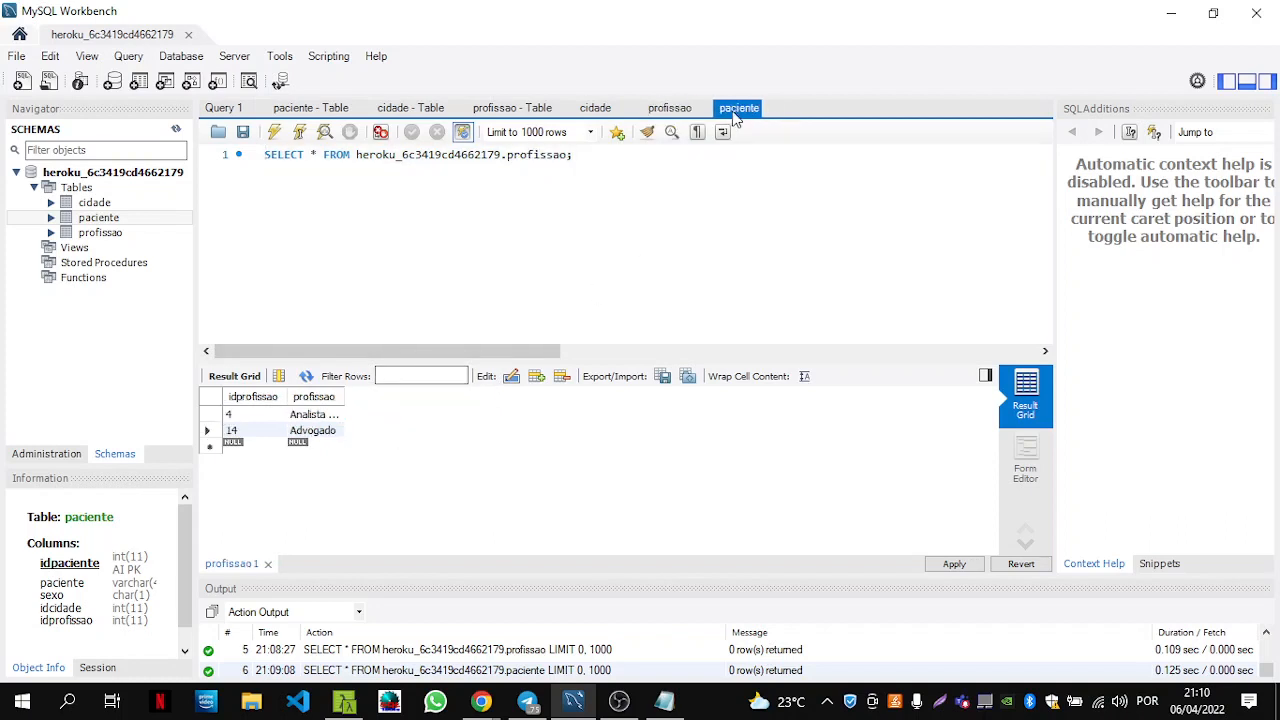
double_click(471, 428)
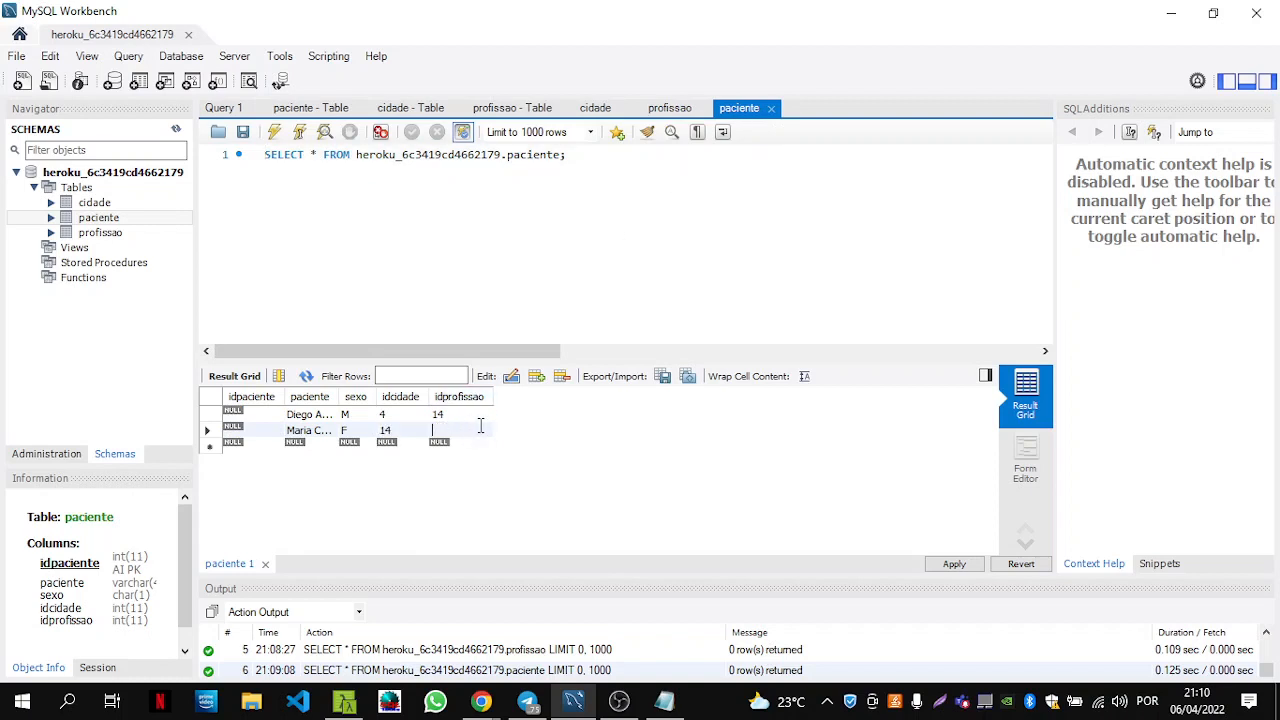
type("4")
Apply the INSERT statements that save both new patients to the paciente table.
left_click(954, 564)
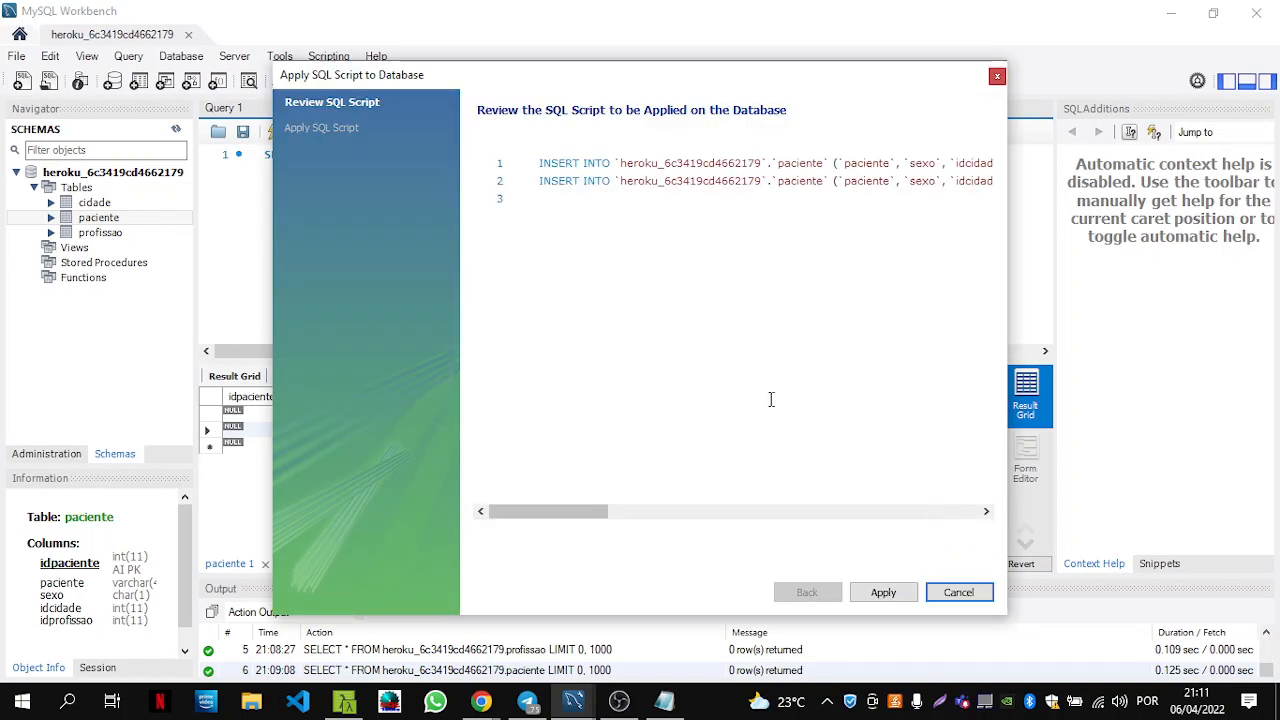
left_click(901, 595)
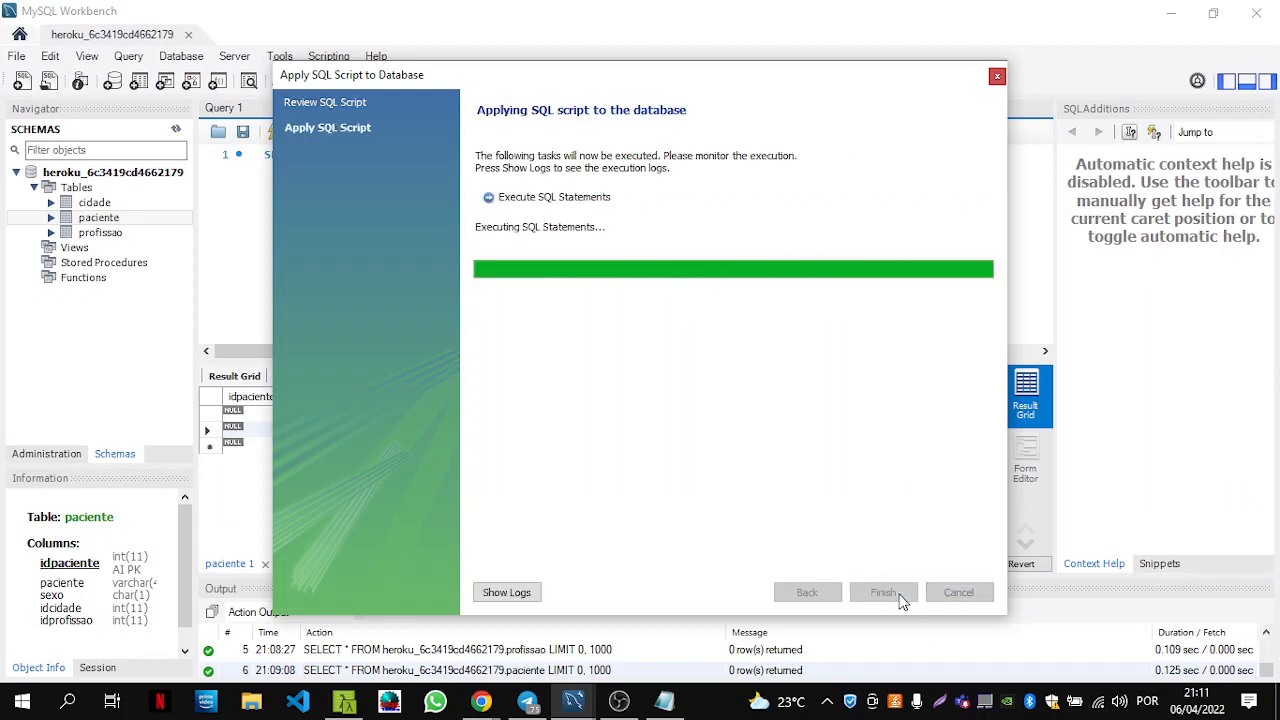
left_click(883, 592)
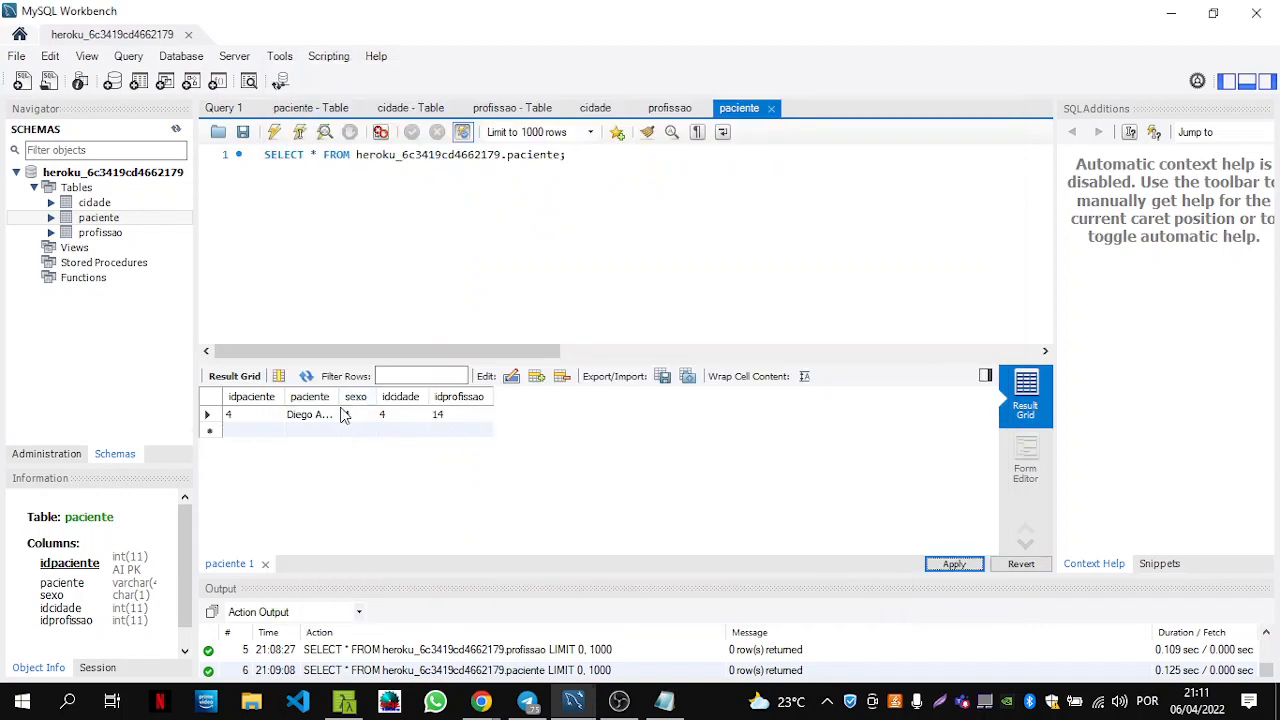
Re-run the paciente SELECT query to reload the grid showing ids 4 and 14.
left_click(635, 158)
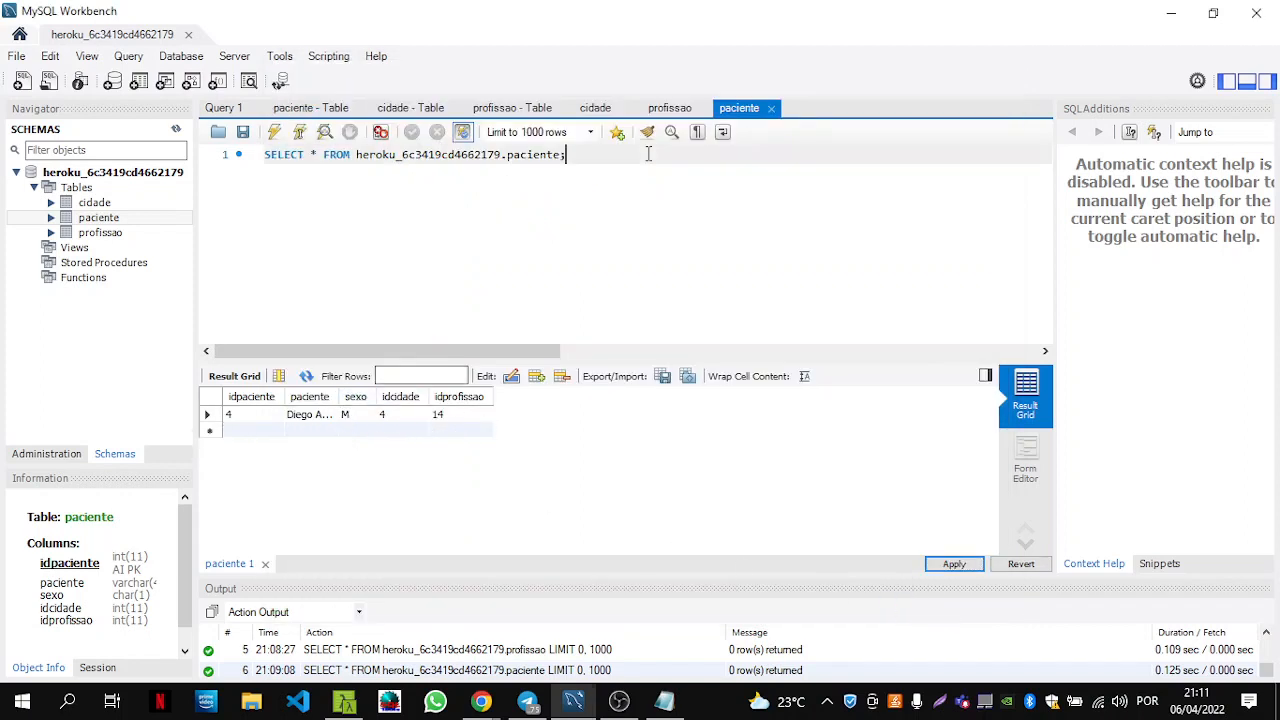
left_click(299, 133)
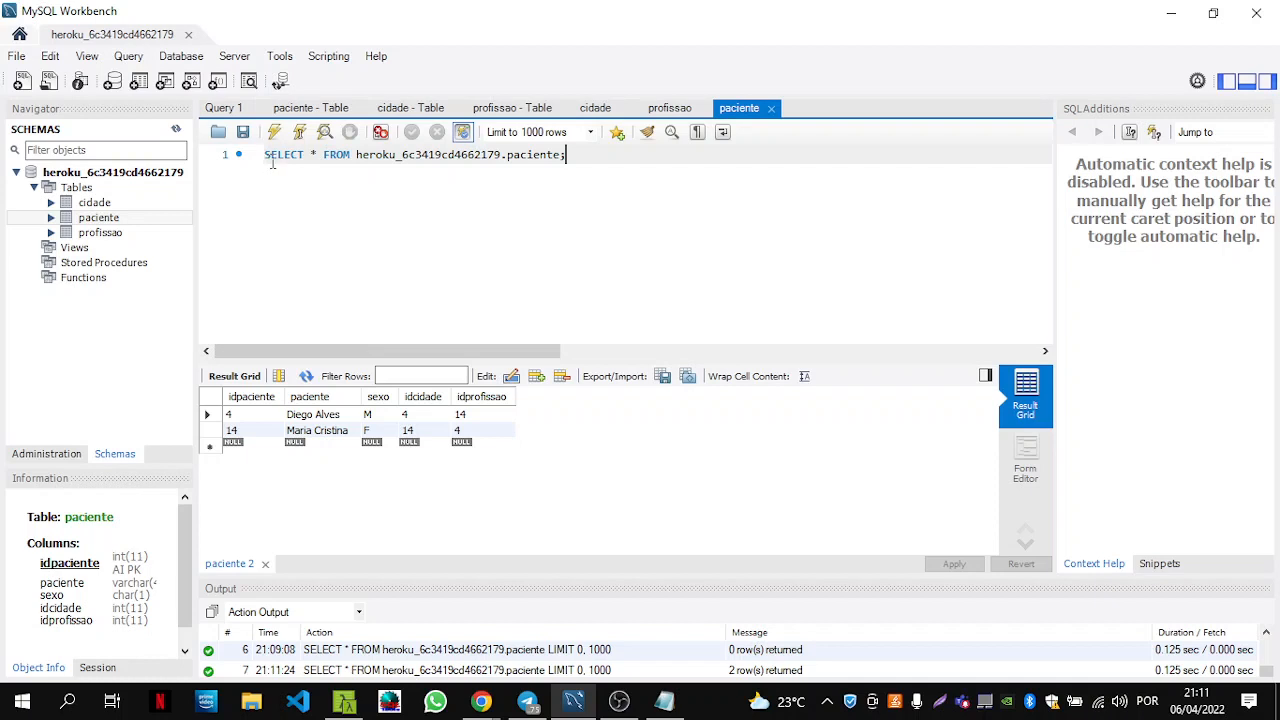
mouse_move(166, 222)
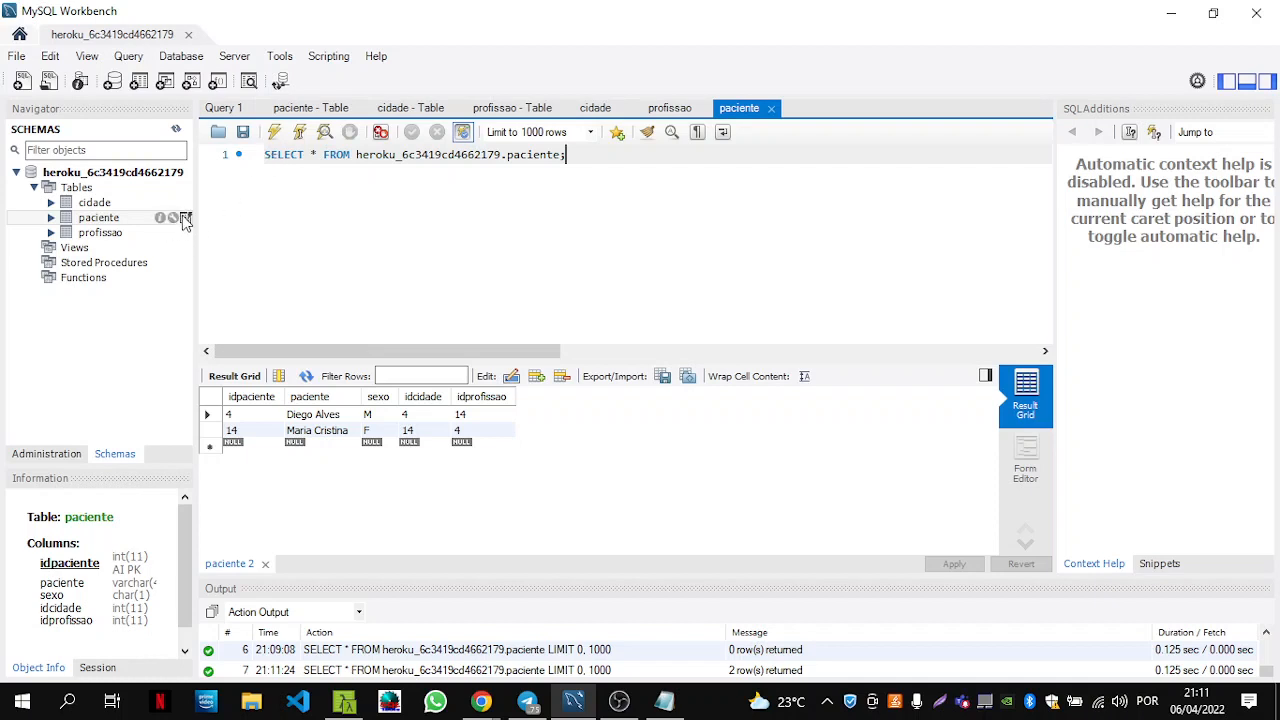